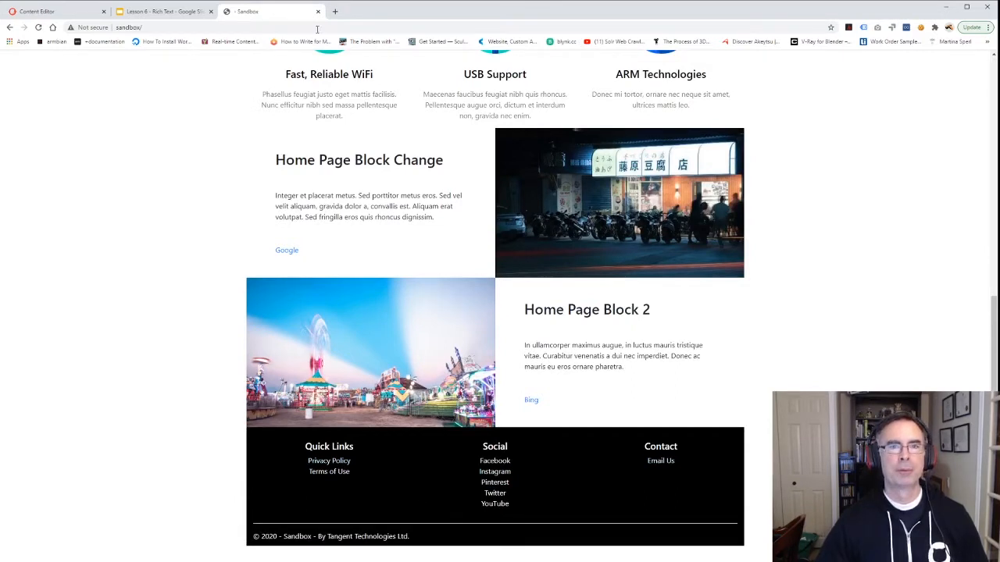
Switch to the Sitecore Content Editor, open the Footer item under Site Data and lock it for editing
left_click(67, 12)
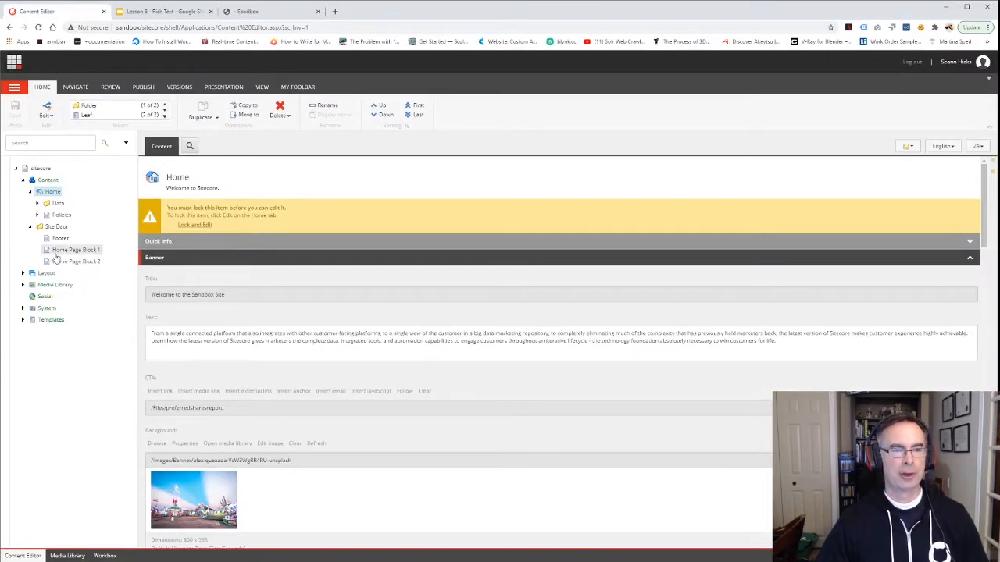
left_click(60, 238)
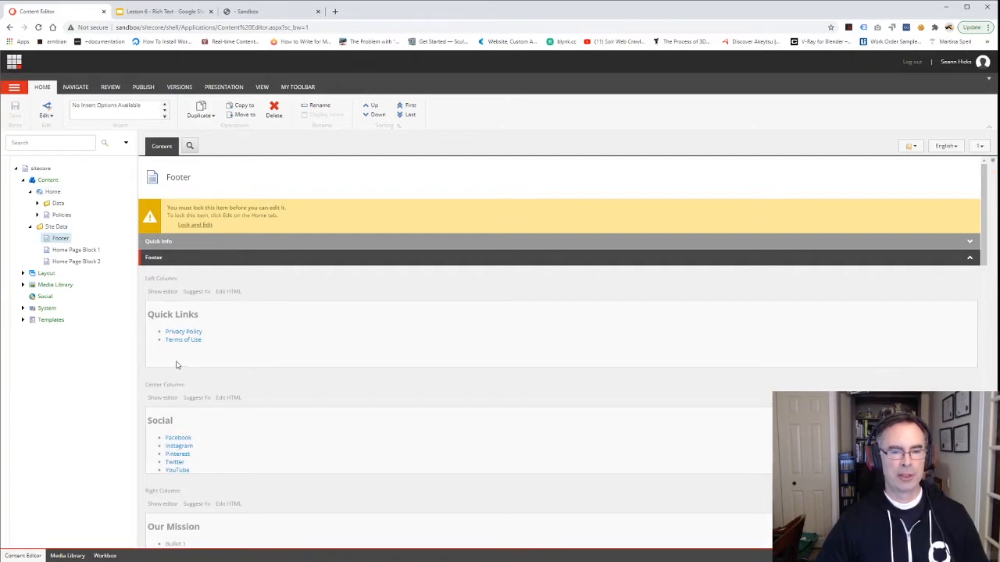
scroll(183, 368, "down", 1)
scroll(183, 368, "down", 1)
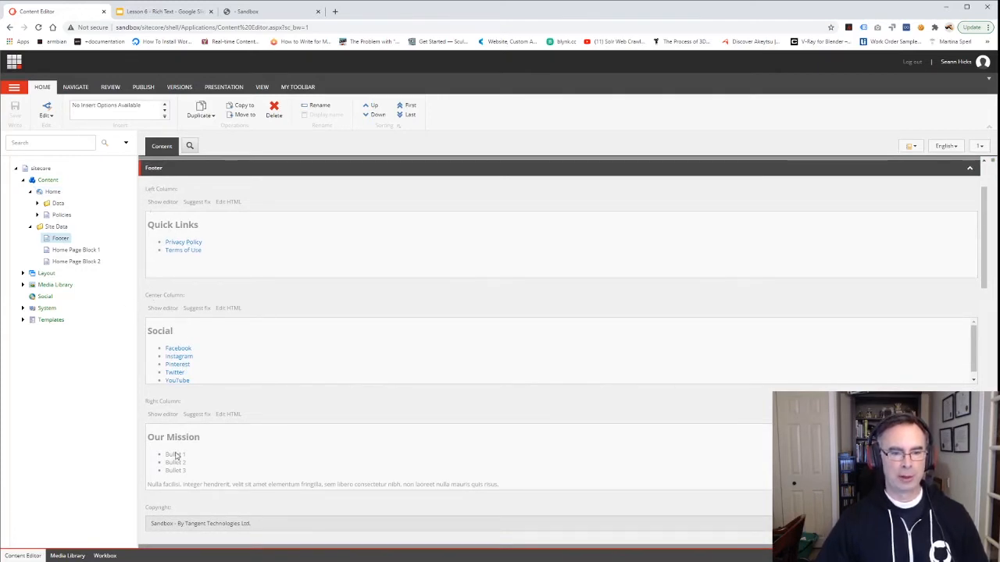
scroll(195, 457, "down", 2)
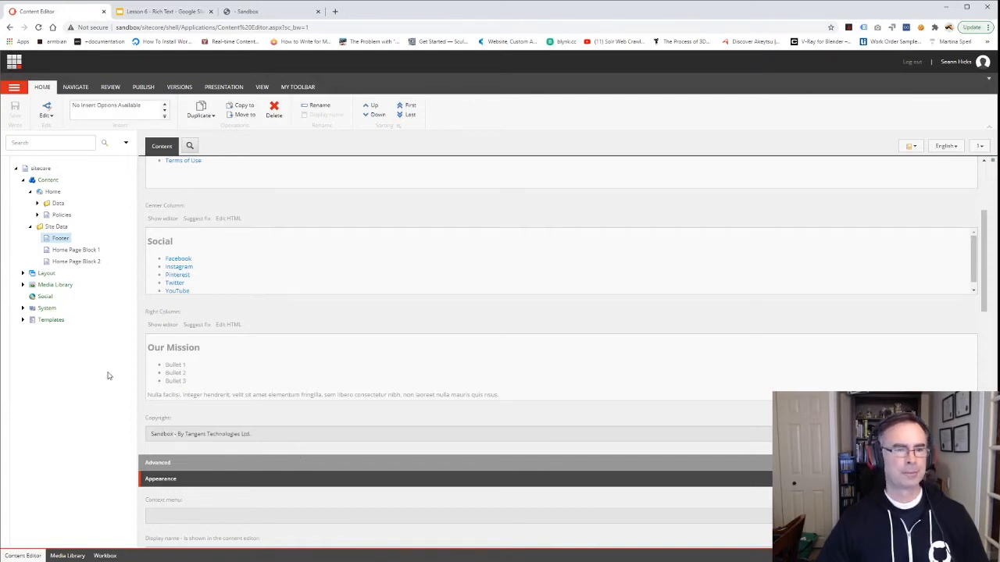
scroll(250, 375, "up", 3)
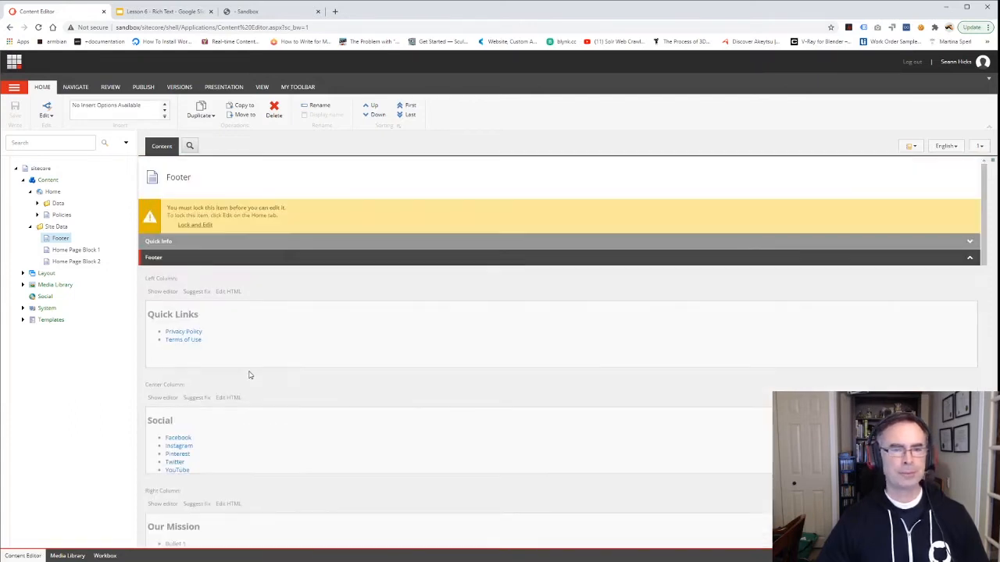
left_click(195, 226)
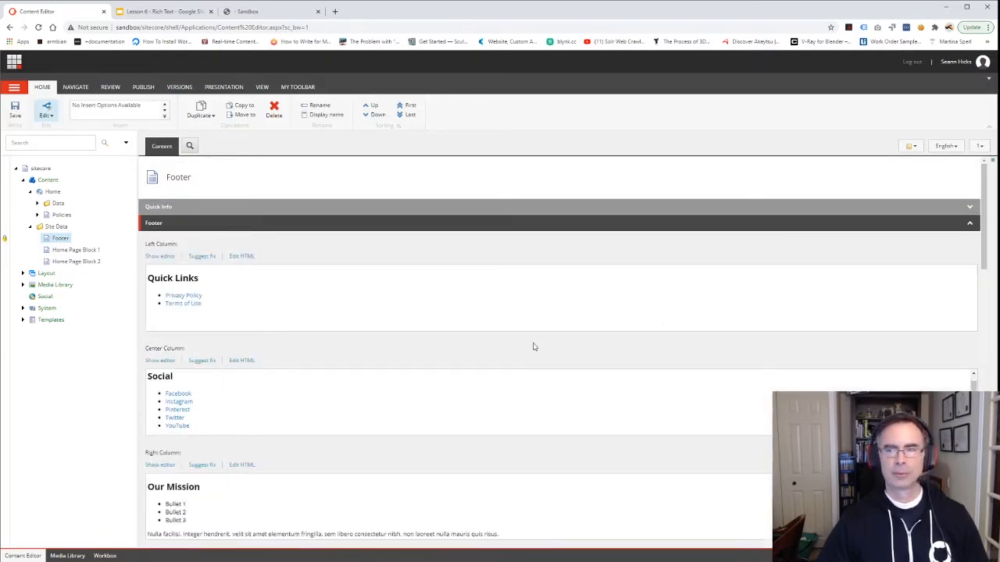
Examine the Workflow section of the Footer item for its workflow, state and lock settings
left_click_drag(984, 255, 983, 519)
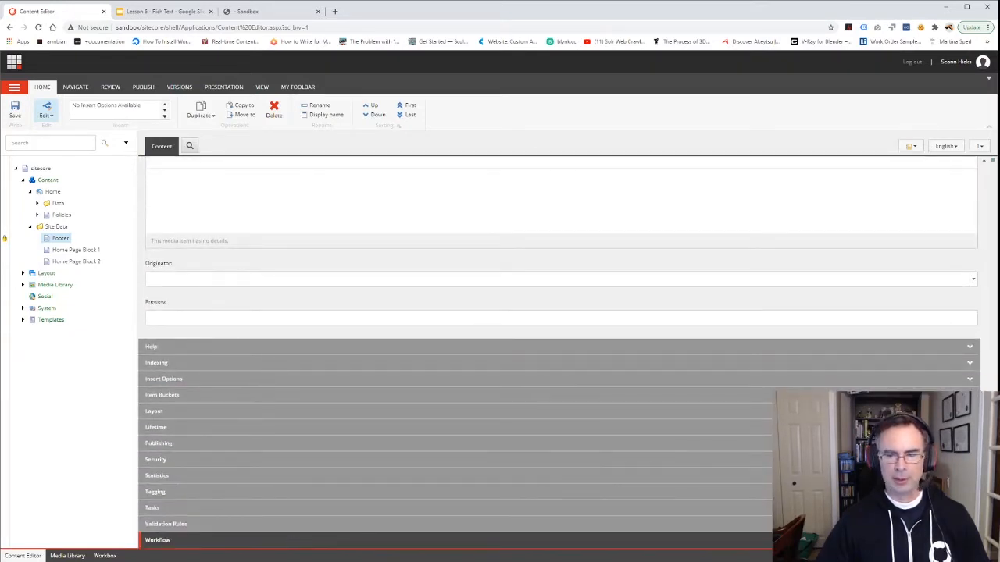
left_click(157, 539)
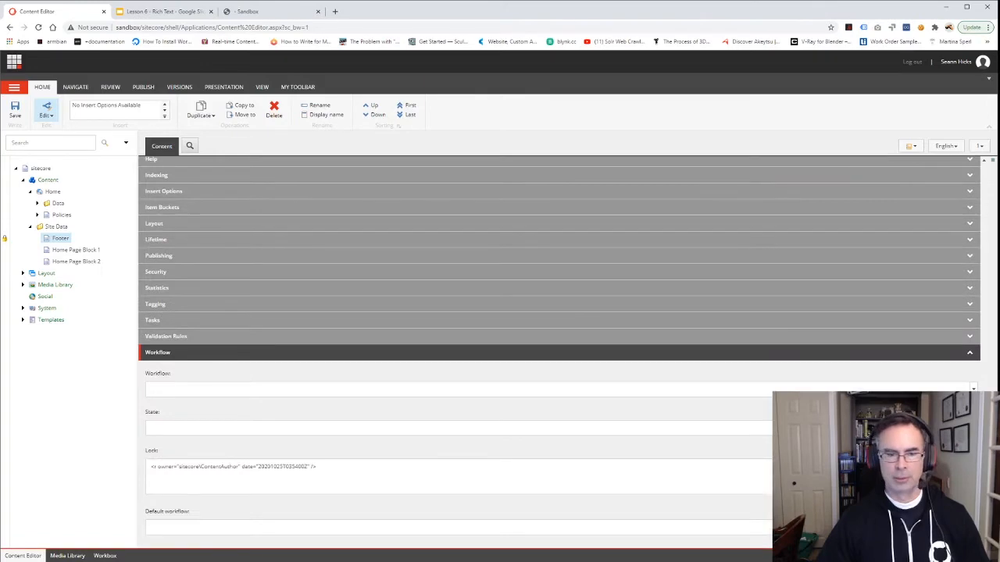
scroll(531, 335, "up", 15)
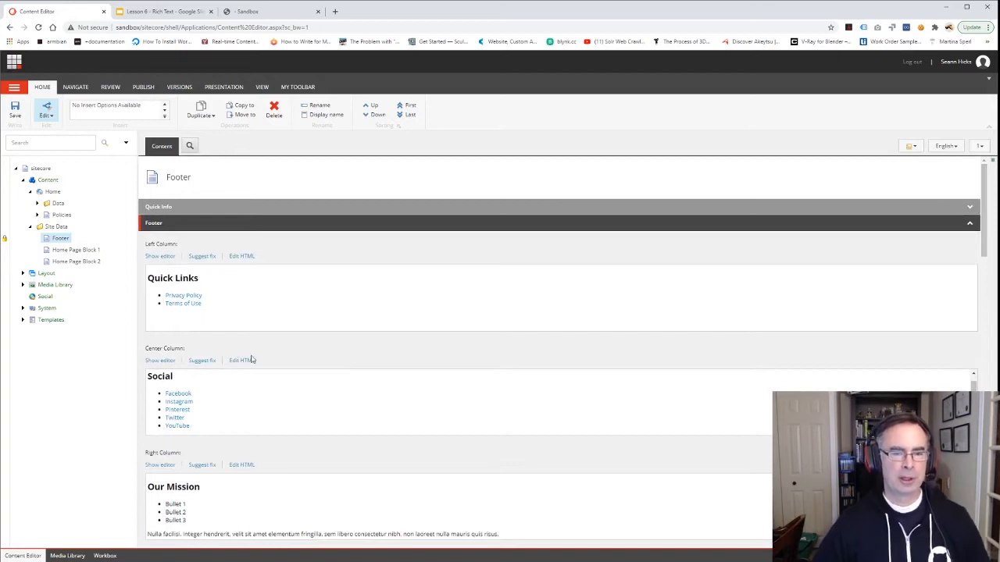
Compare the rich text editors of the footer's Left Column and Center Column, rejecting any changes in each
left_click(164, 258)
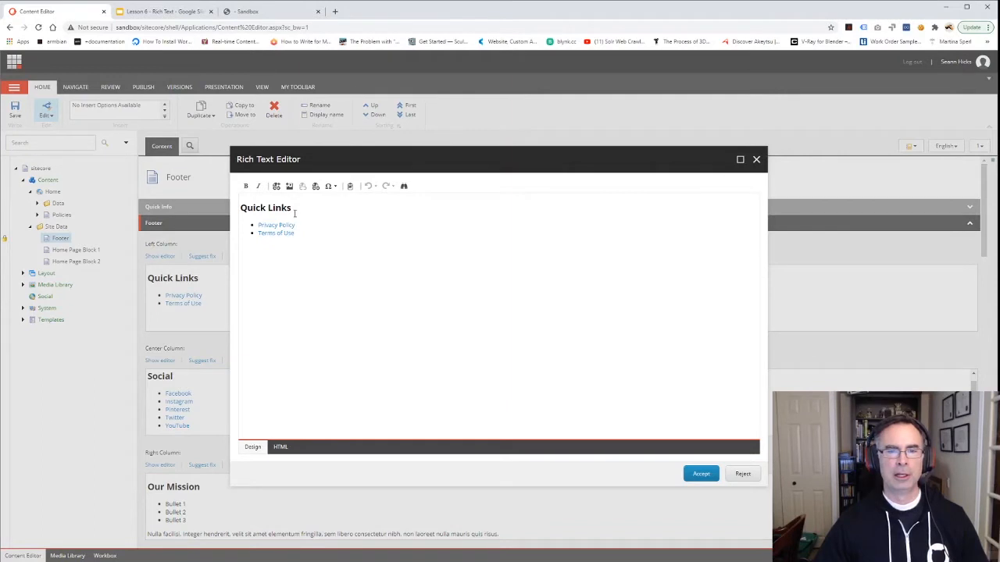
left_click(742, 473)
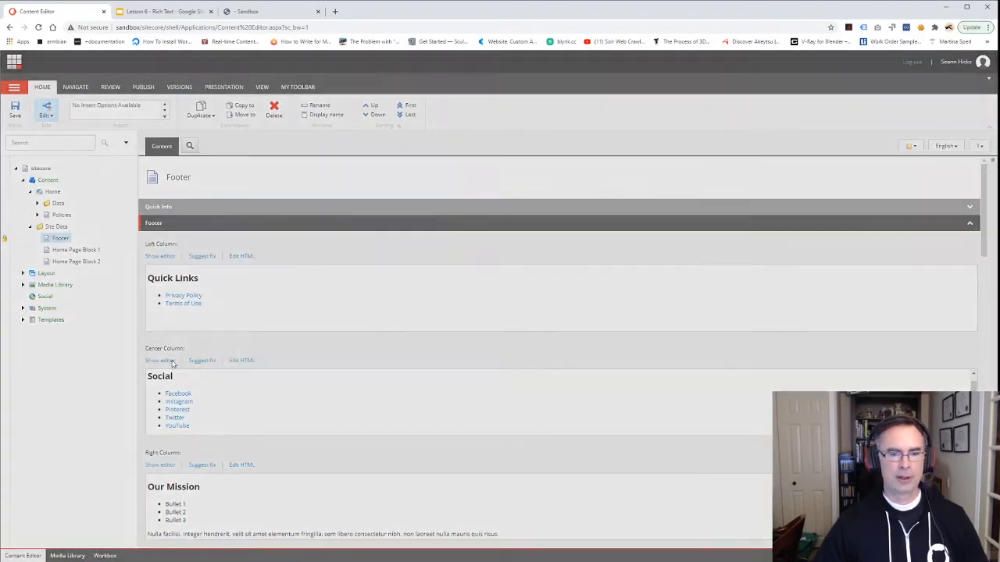
left_click(160, 360)
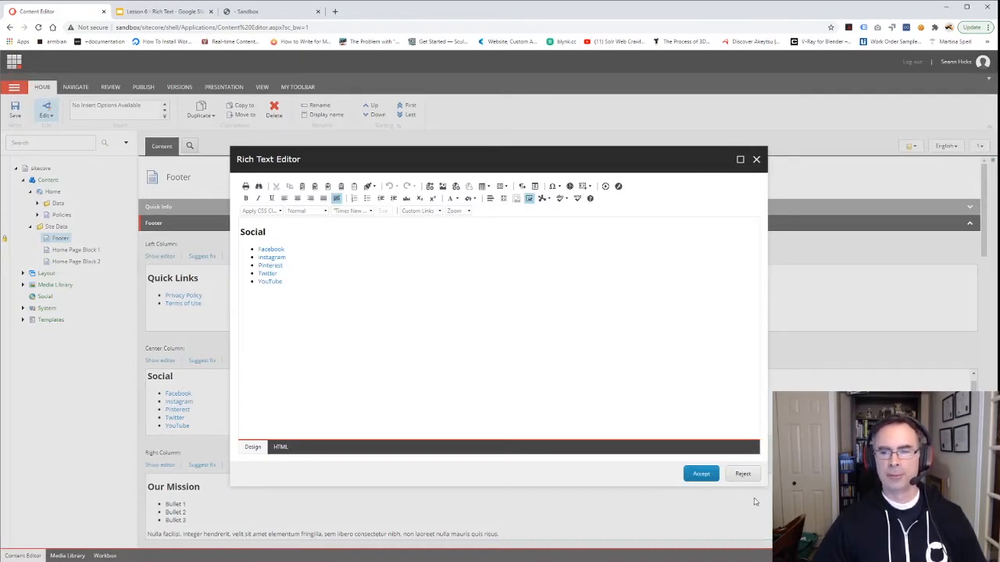
left_click(742, 474)
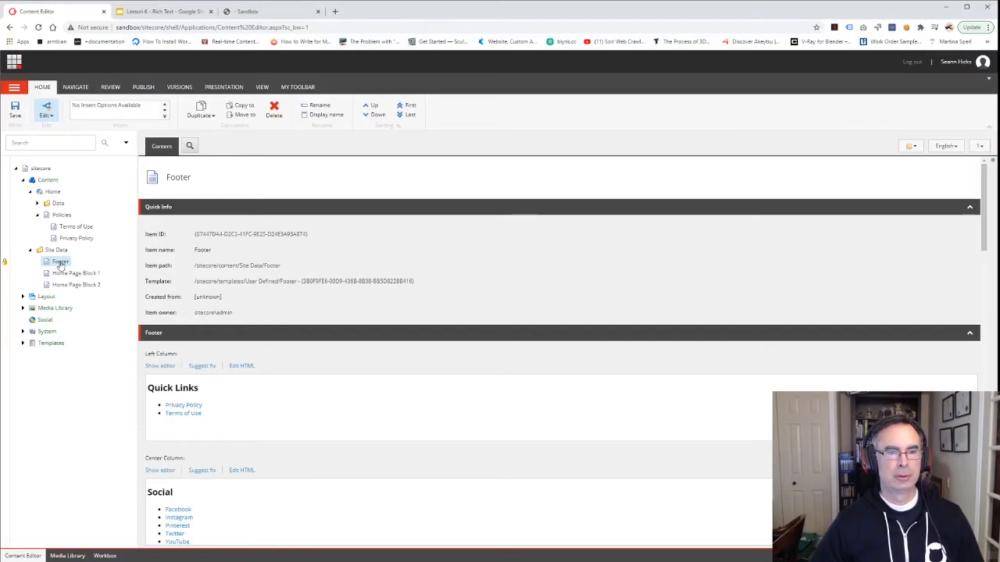
Link the Privacy Policy entry in the footer's Left Column to the internal item Home/Policies/Privacy Policy
left_click(160, 366)
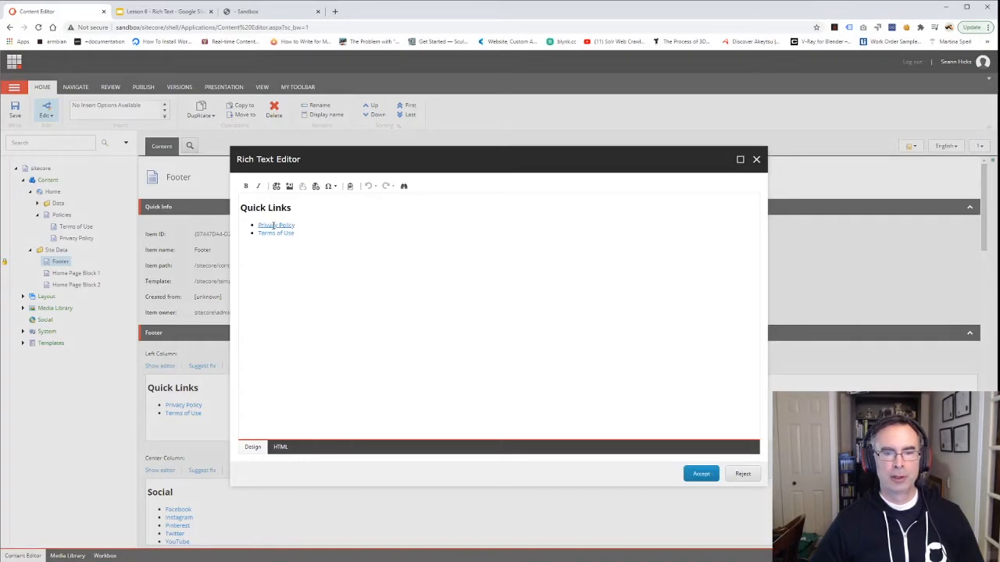
left_click(283, 450)
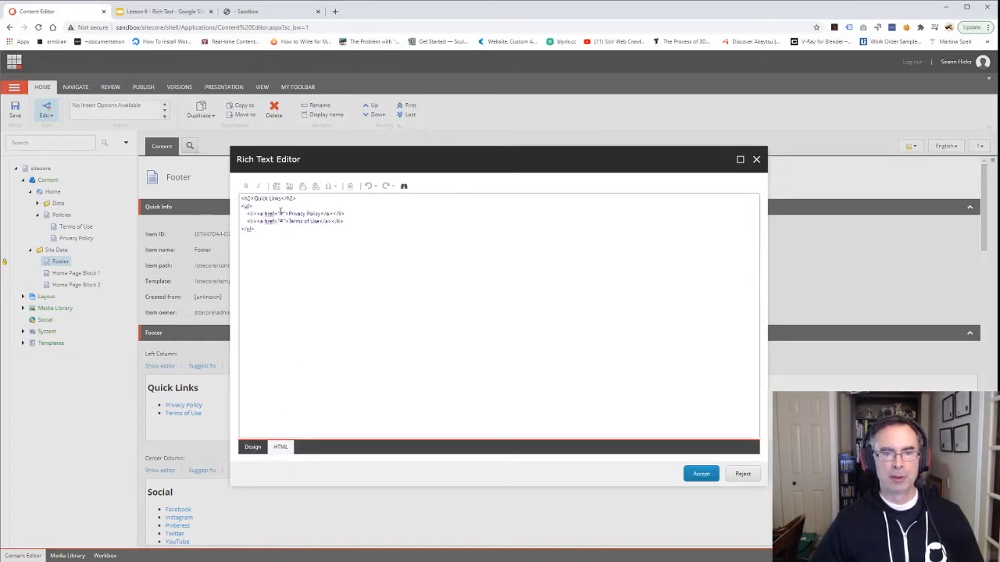
left_click(252, 447)
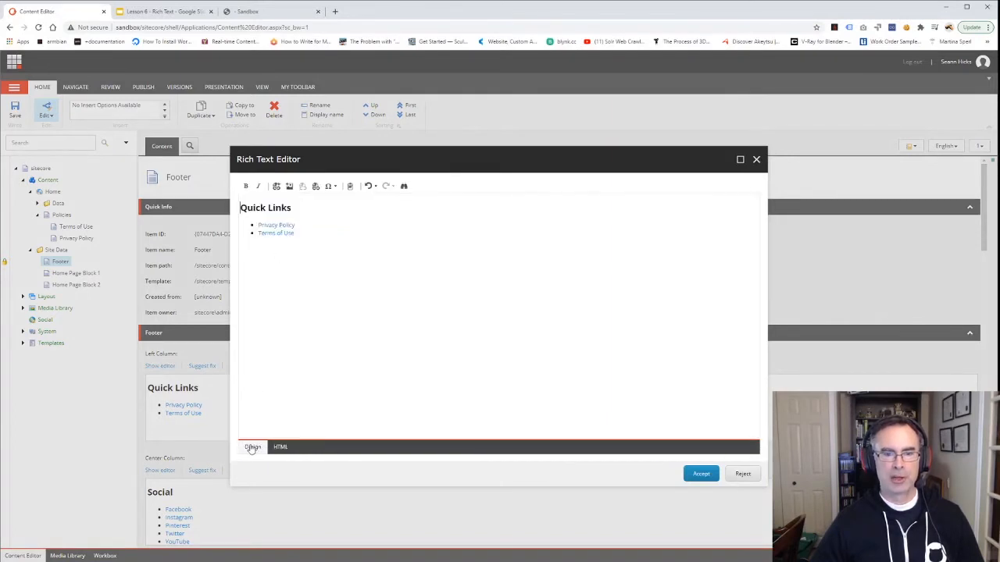
left_click(267, 225)
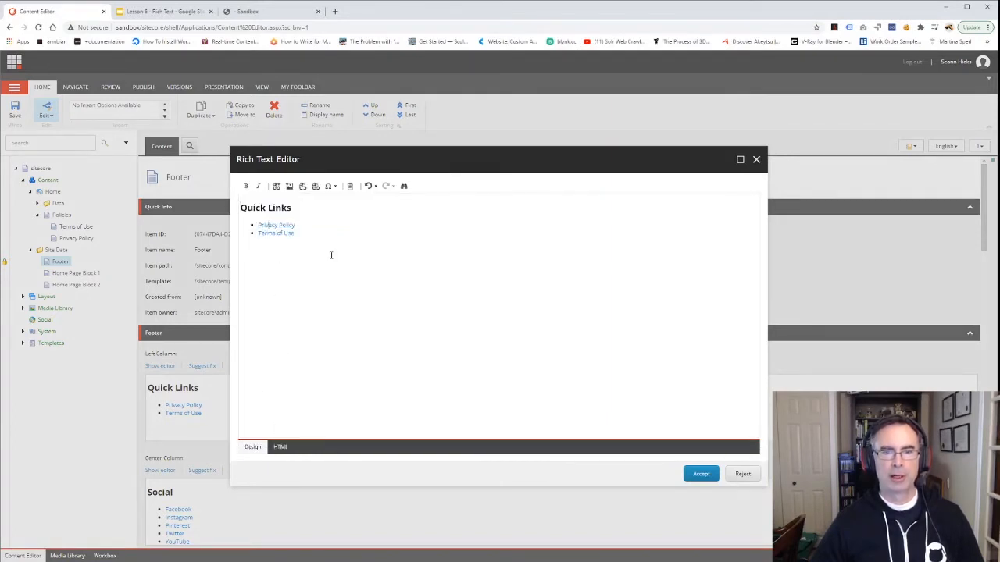
left_click(277, 186)
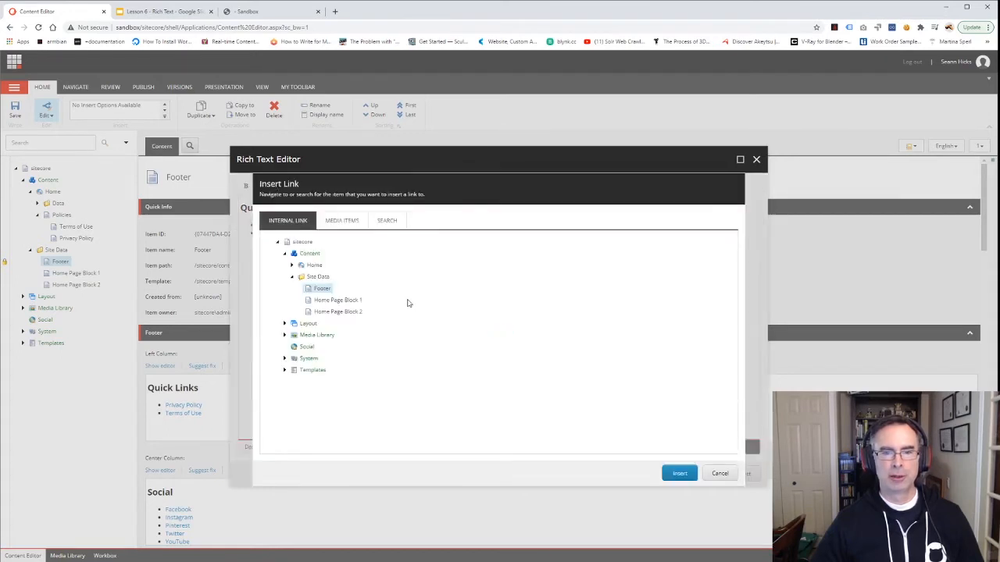
left_click(292, 265)
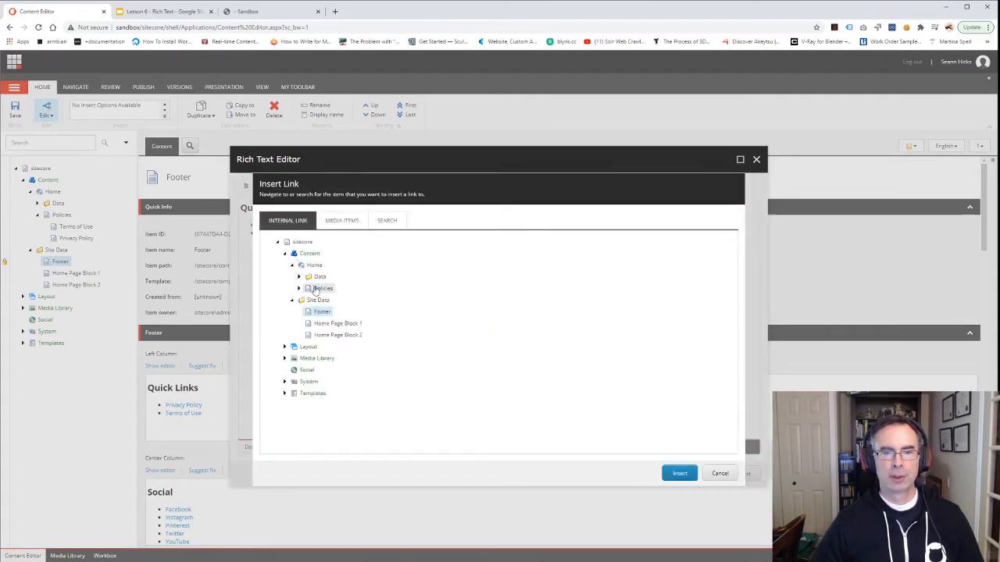
left_click(298, 288)
left_click(337, 312)
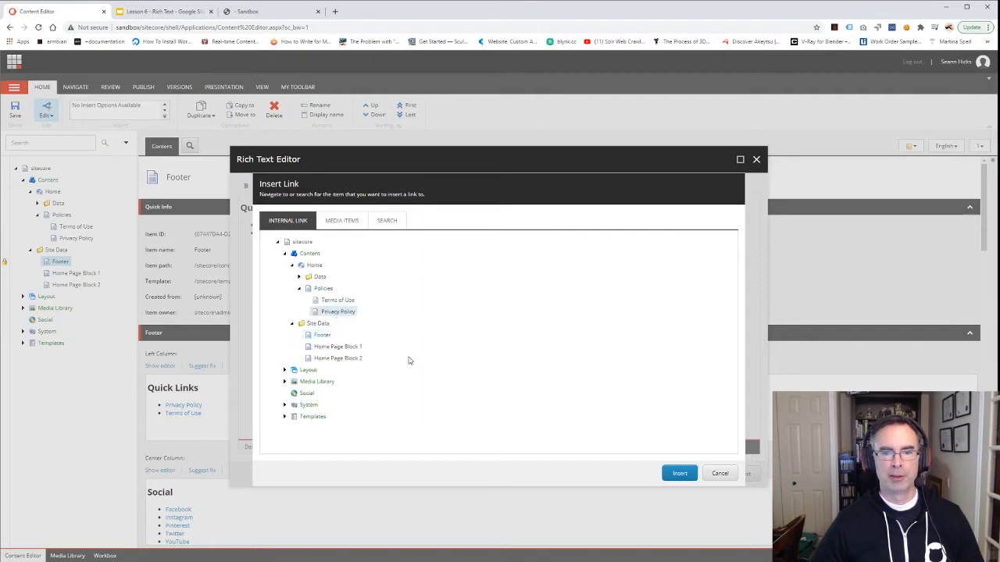
left_click(676, 473)
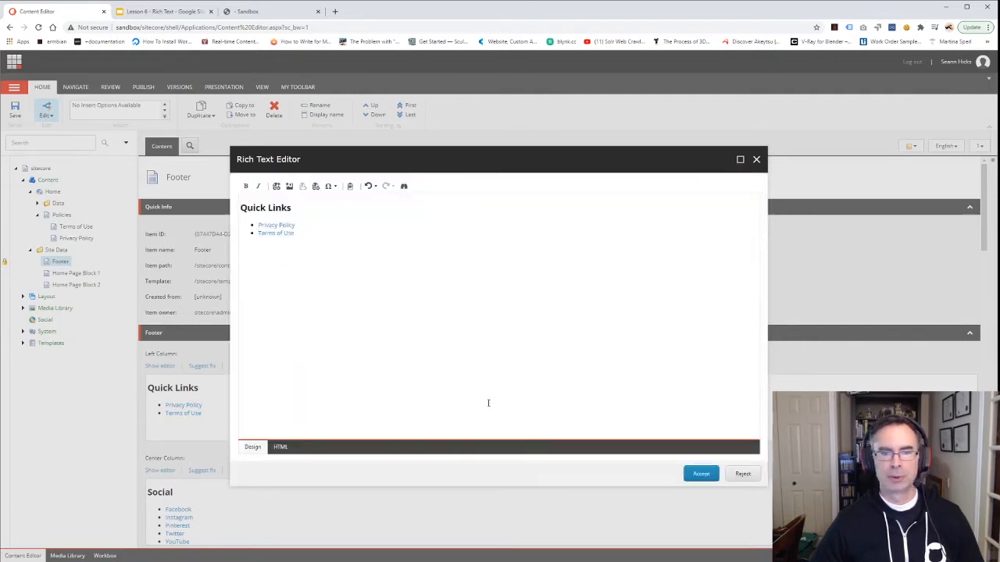
Inspect the item ID of the Privacy Policy link in the HTML source and accept the Left Column changes
left_click(280, 446)
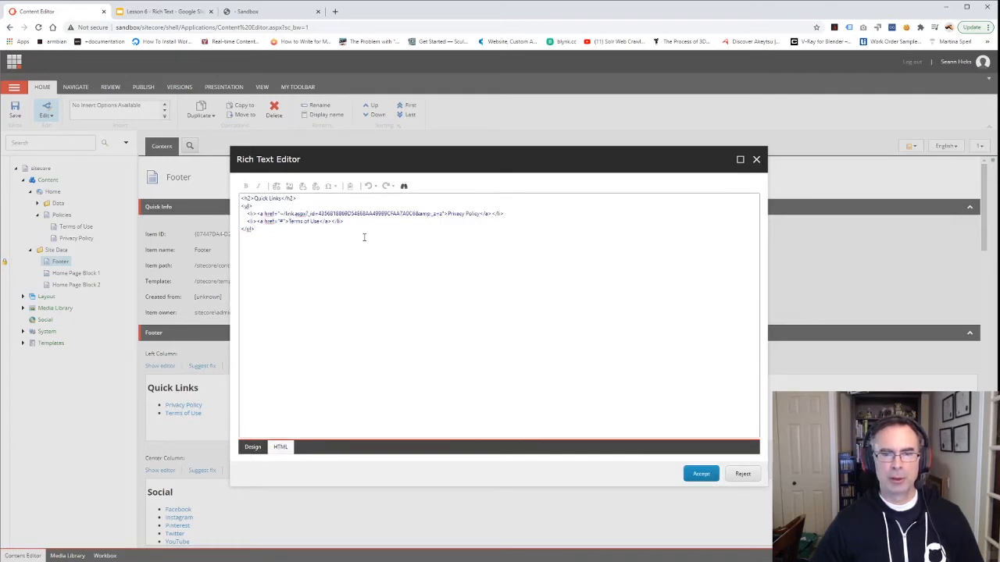
left_click_drag(318, 213, 415, 213)
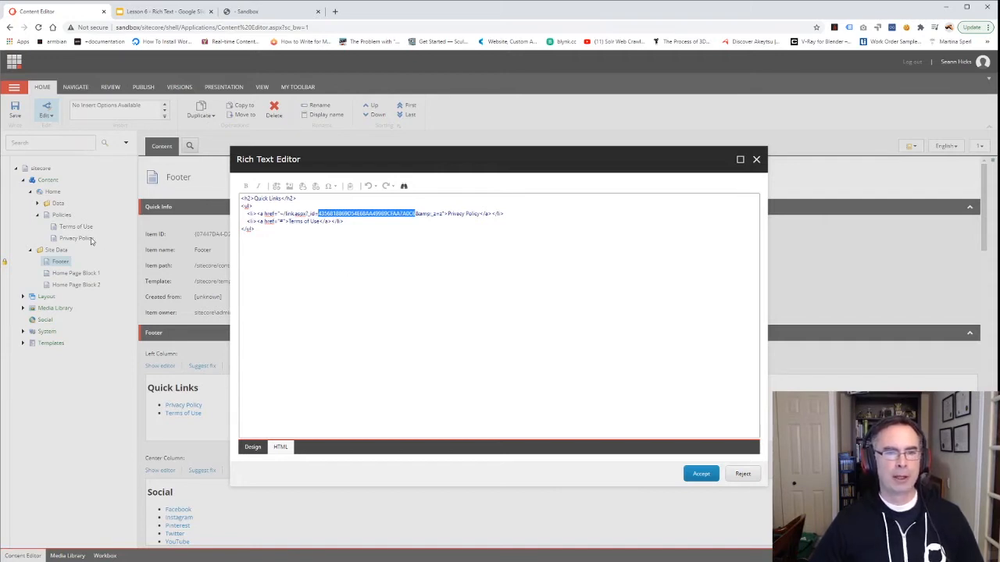
left_click(701, 473)
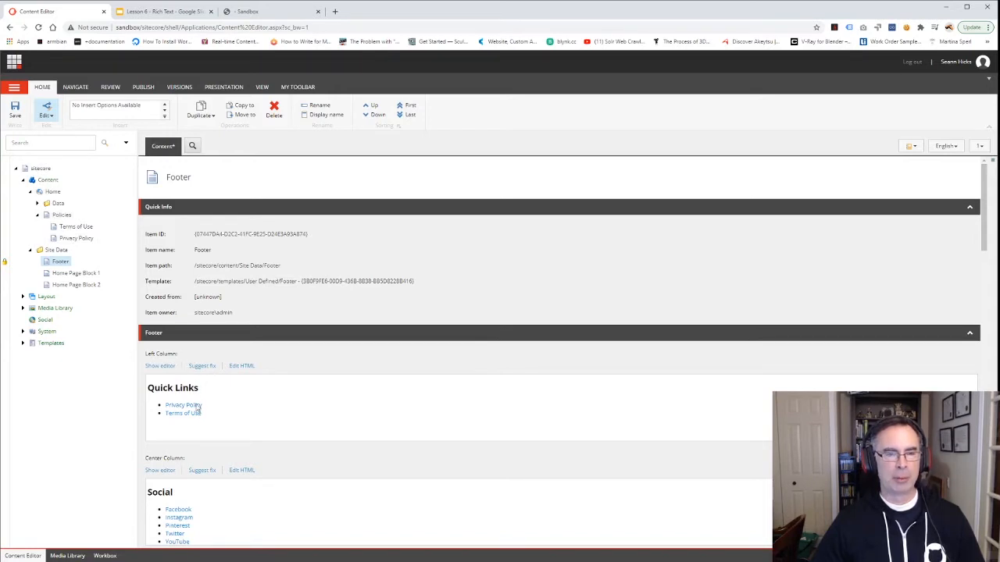
Save the Footer changes while opening the Privacy Policy item to check its item ID, and view the Policies item
left_click(78, 239)
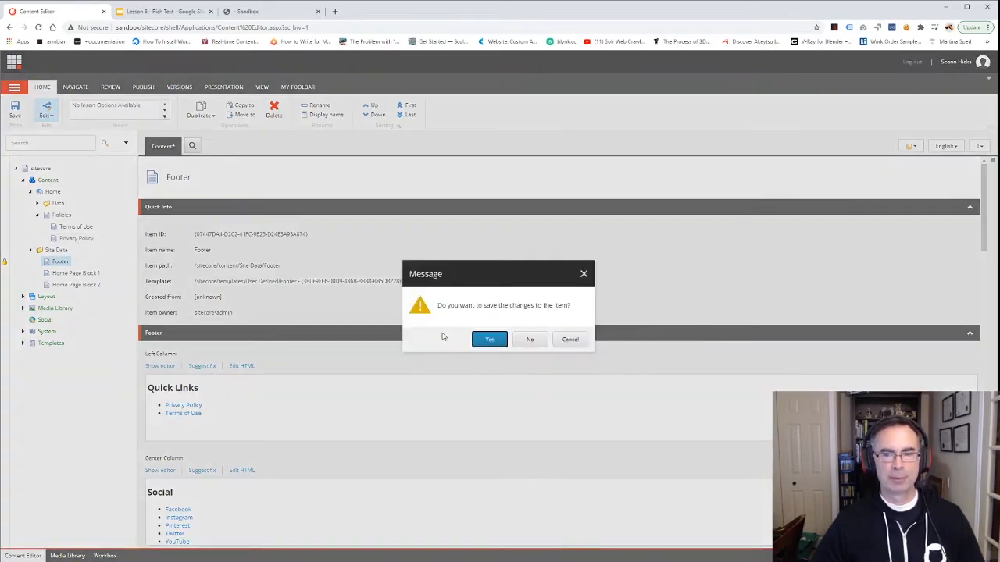
left_click(480, 341)
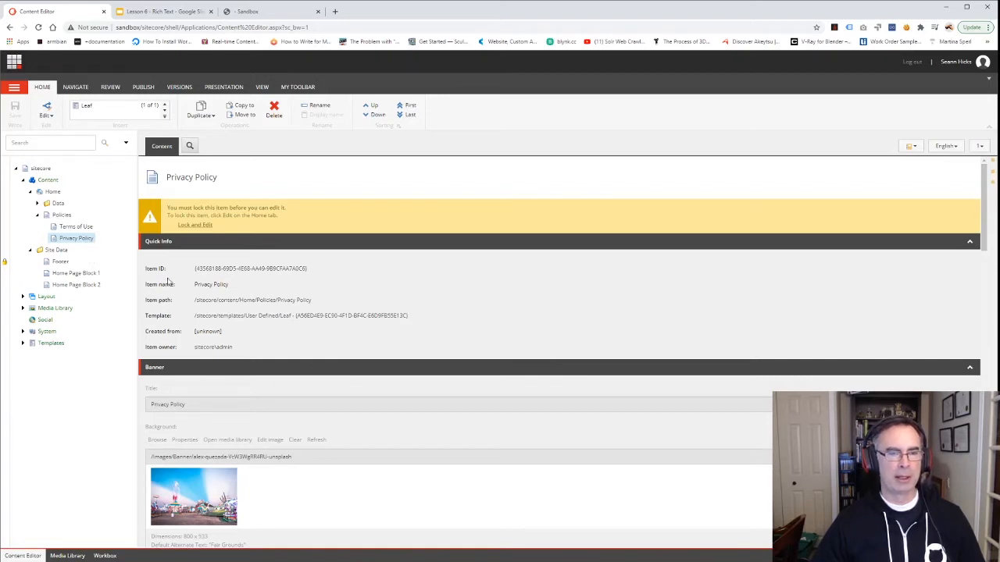
left_click(60, 215)
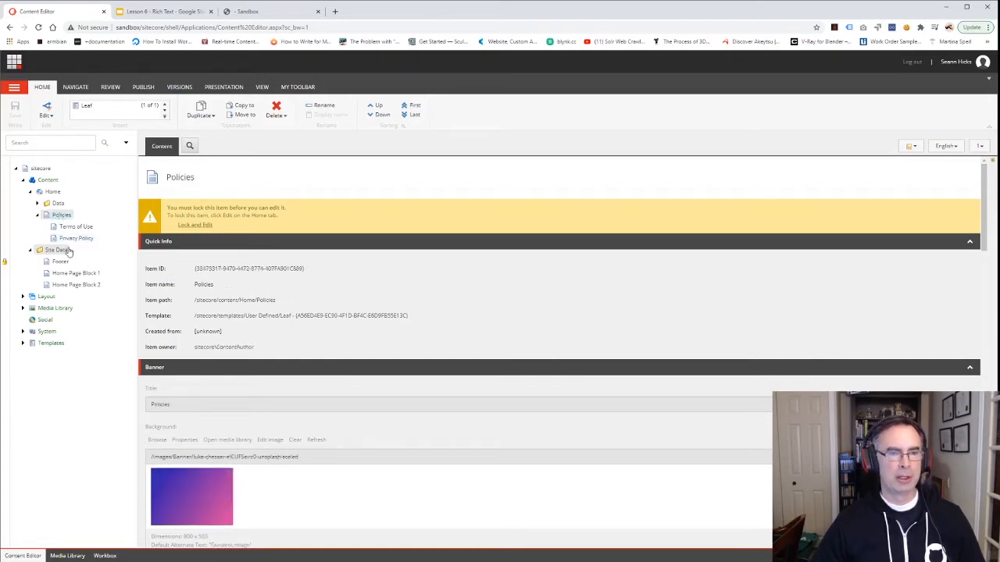
Link the Terms of Use entry in the footer's Left Column to the internal item Home/Policies/Terms of Use and accept the change
left_click(60, 260)
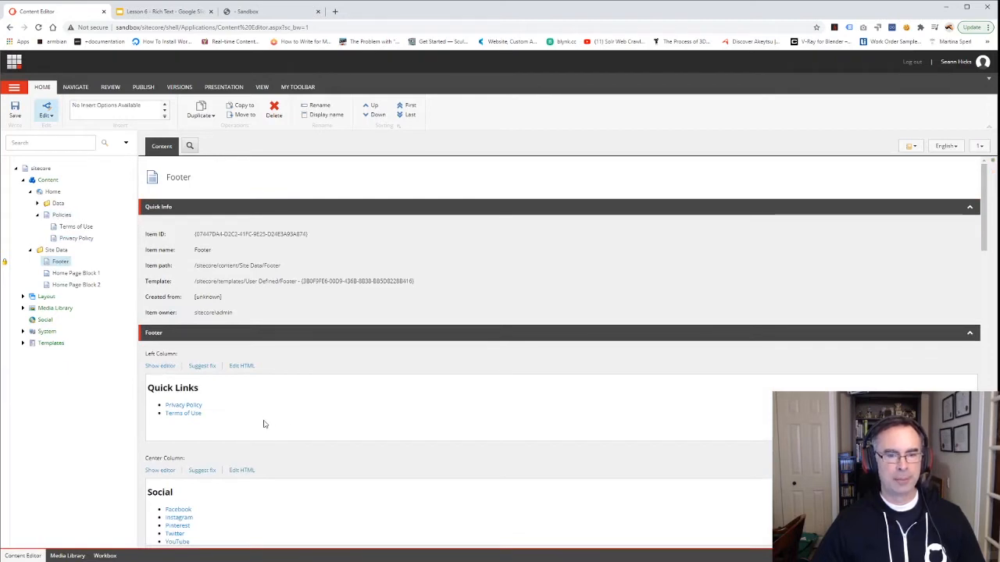
left_click(166, 367)
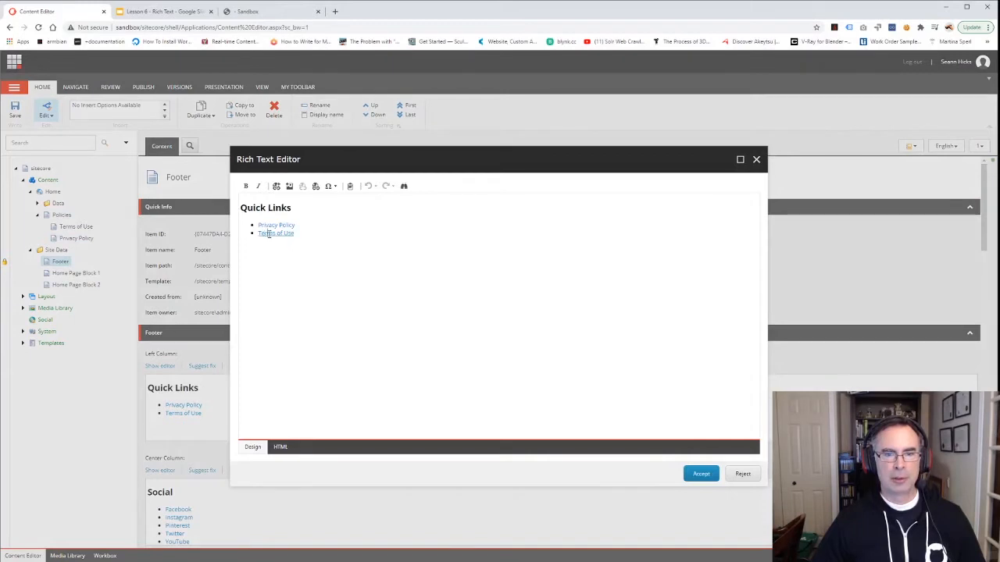
left_click(276, 186)
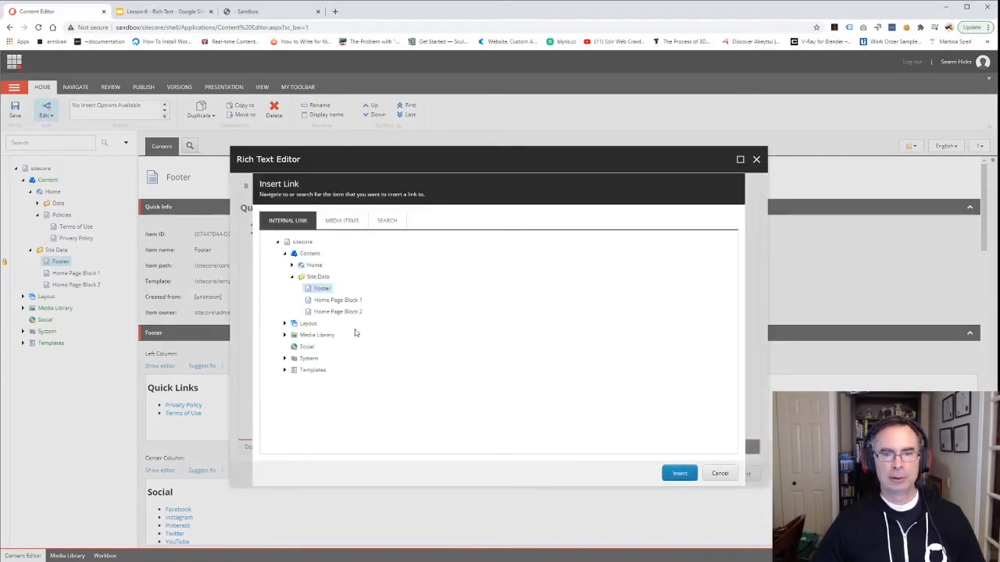
left_click(292, 265)
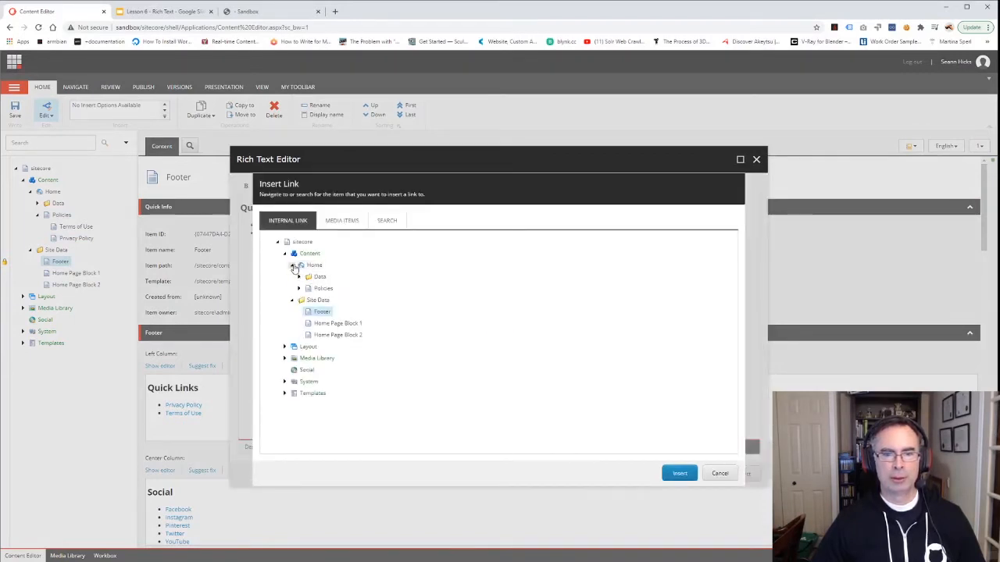
left_click(298, 288)
left_click(337, 300)
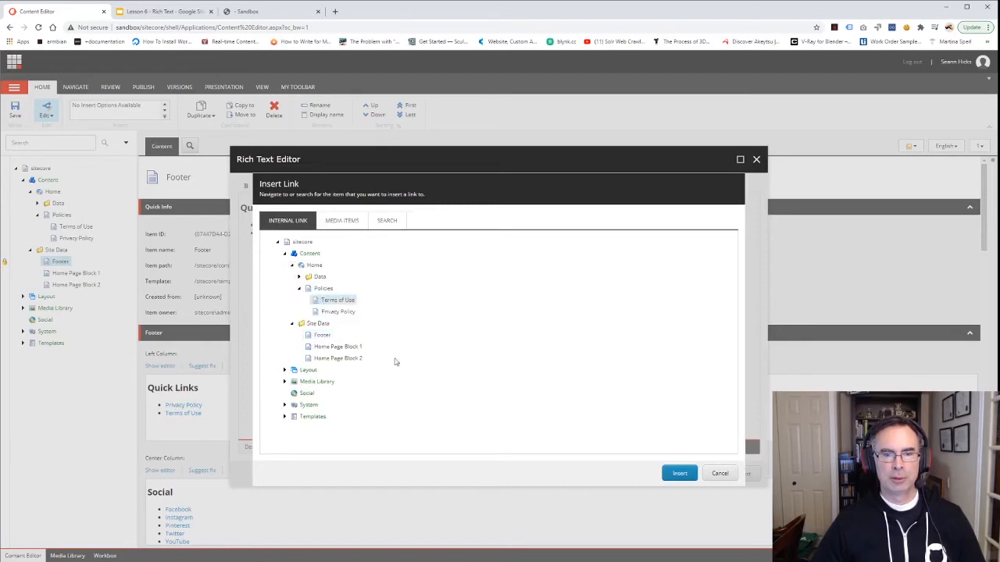
left_click(679, 473)
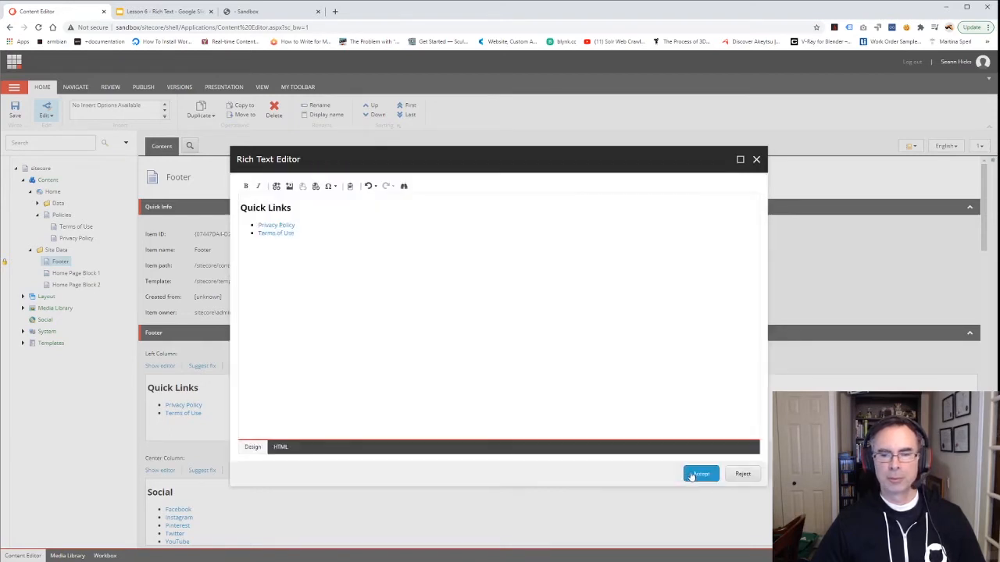
left_click(693, 474)
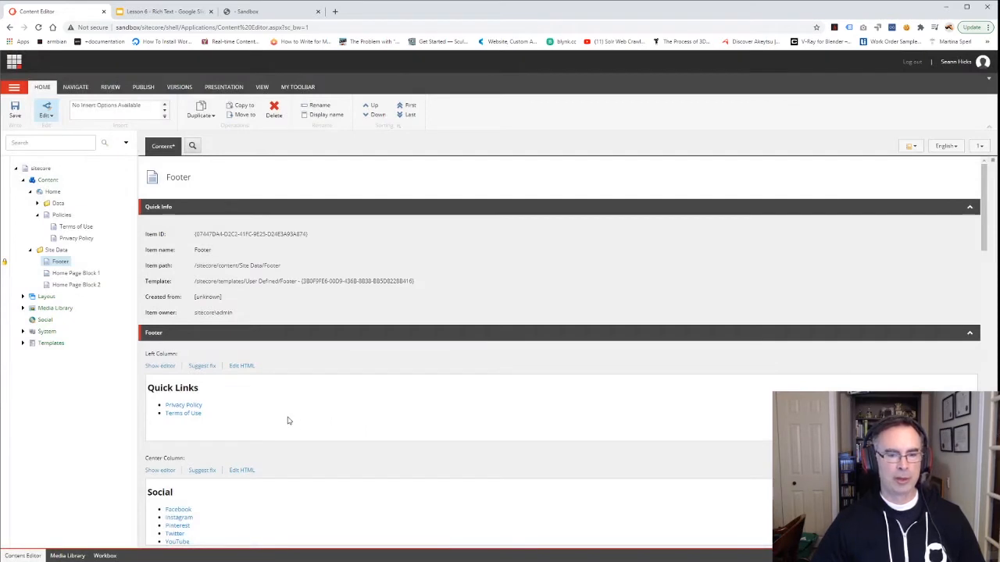
Add a third bullet reading "Policies" below Terms of Use in the footer's Left Column rich text
left_click(167, 367)
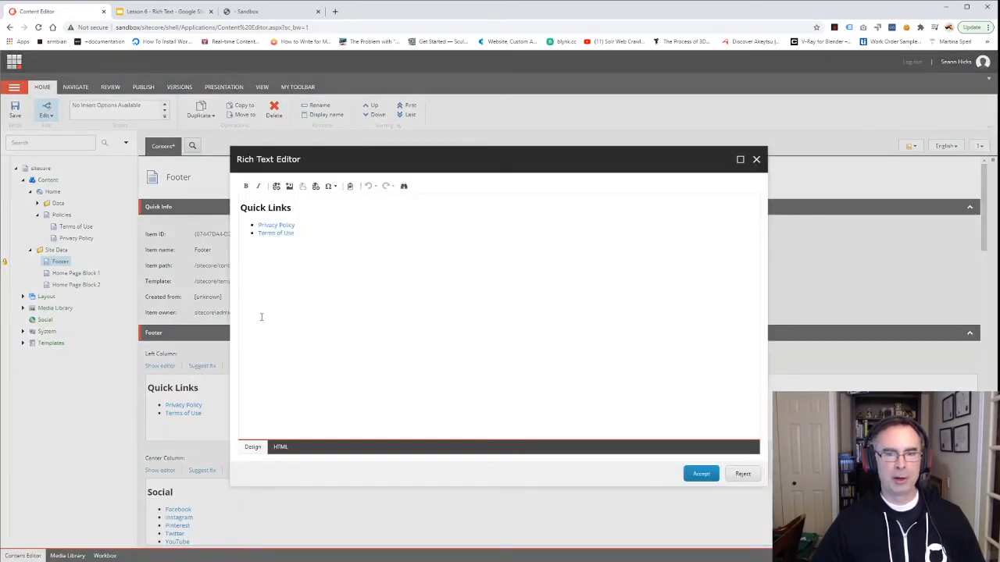
left_click(300, 234)
key("Return")
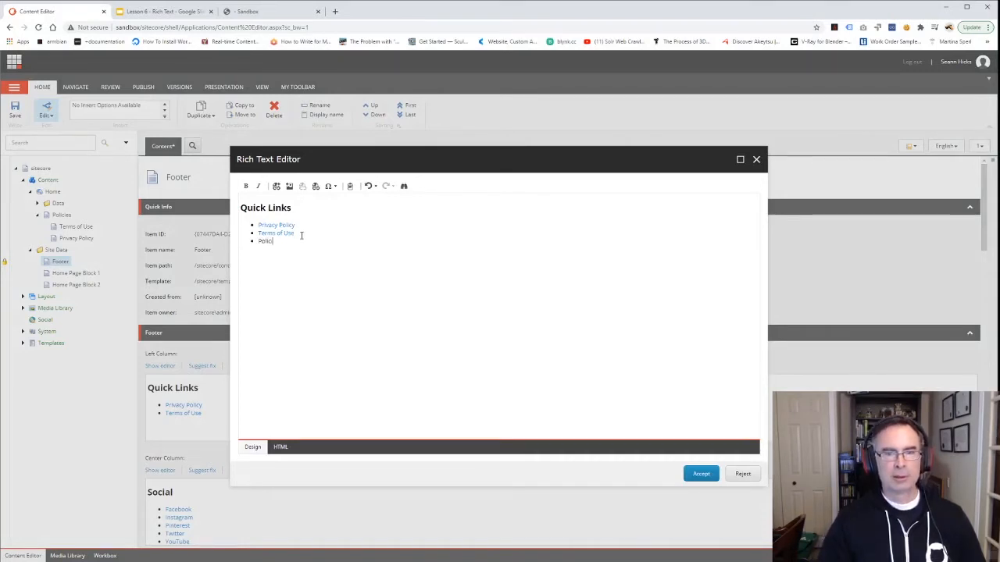
type("ies")
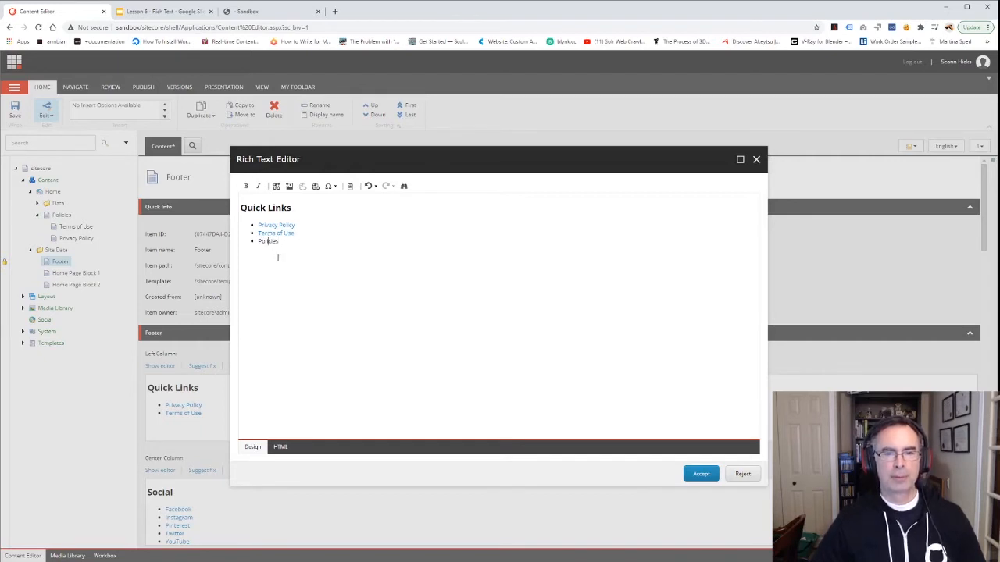
Try inserting an internal link to Home/Policies with the cursor inside the word Policies, and undo the insertion
left_click(276, 186)
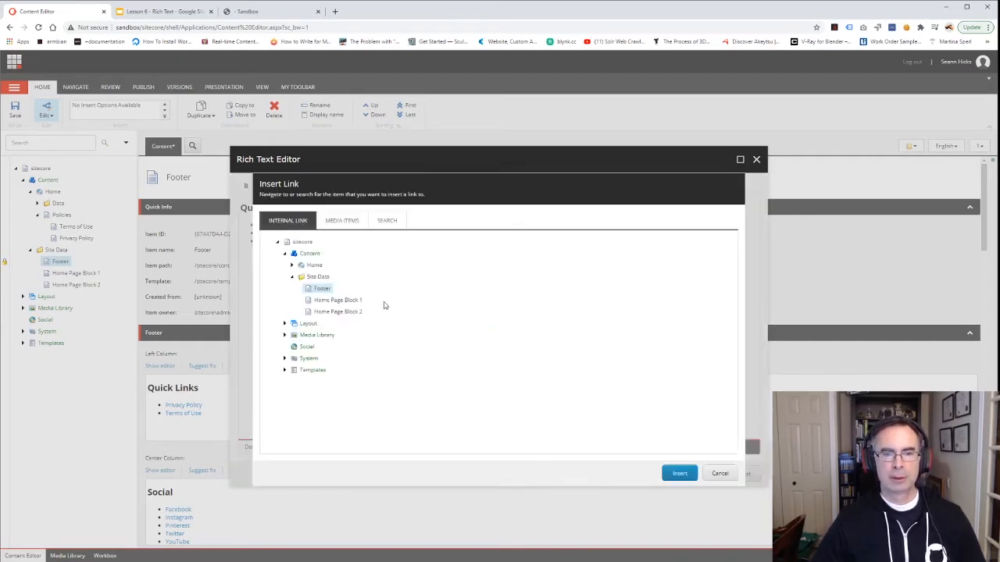
left_click(291, 266)
left_click(322, 288)
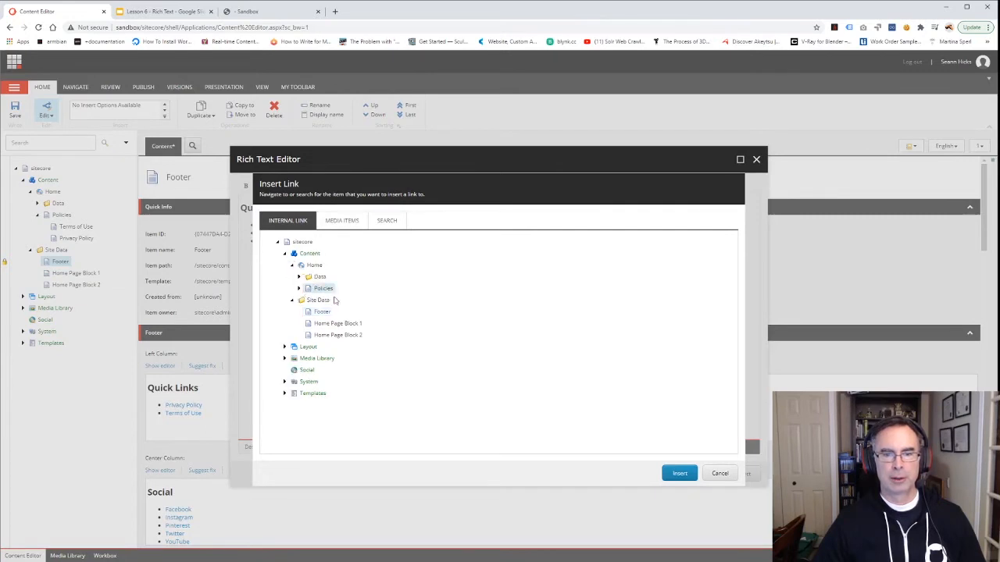
left_click(676, 472)
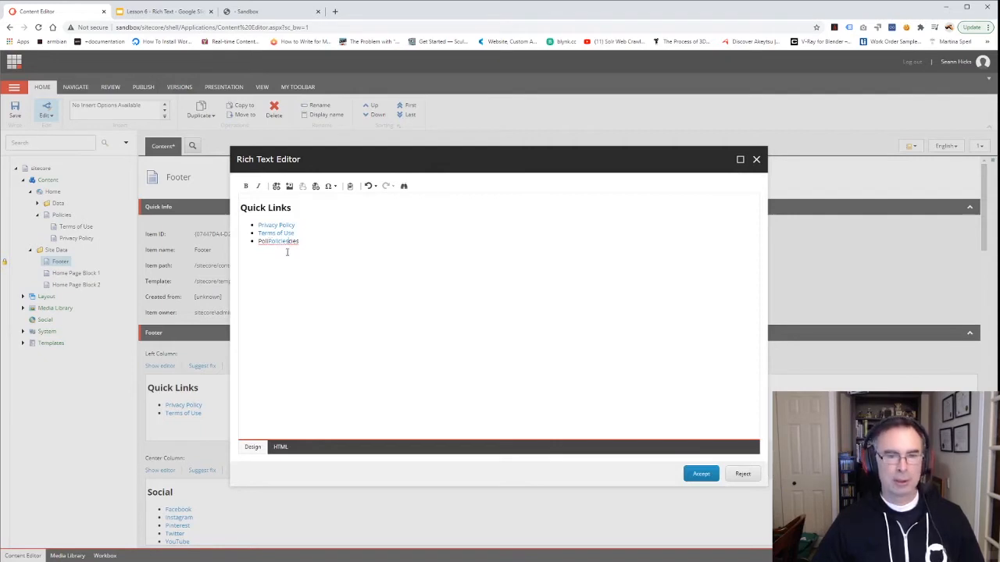
key("ctrl+z")
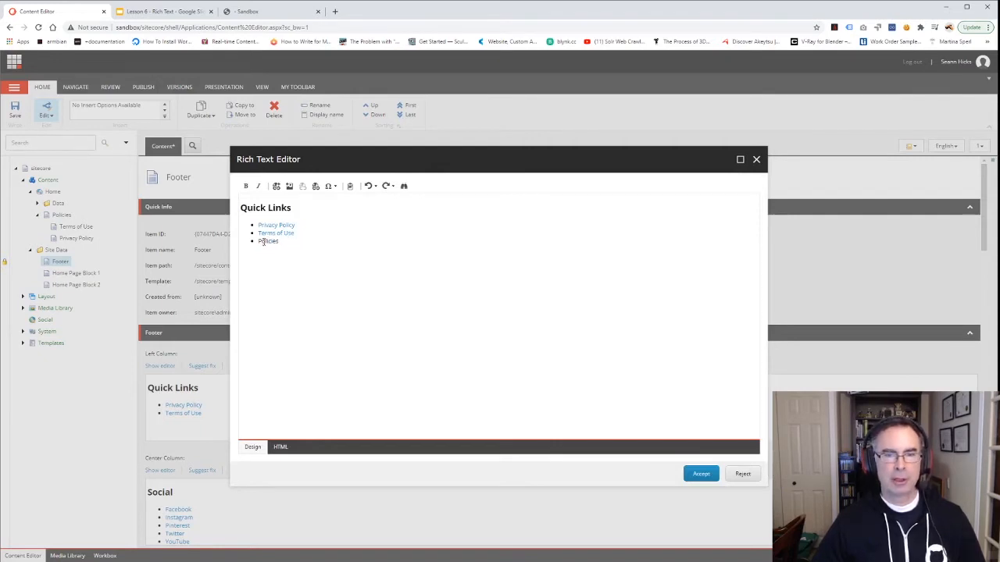
Link the whole Policies bullet text to the internal item Home/Policies
left_click_drag(258, 241, 278, 242)
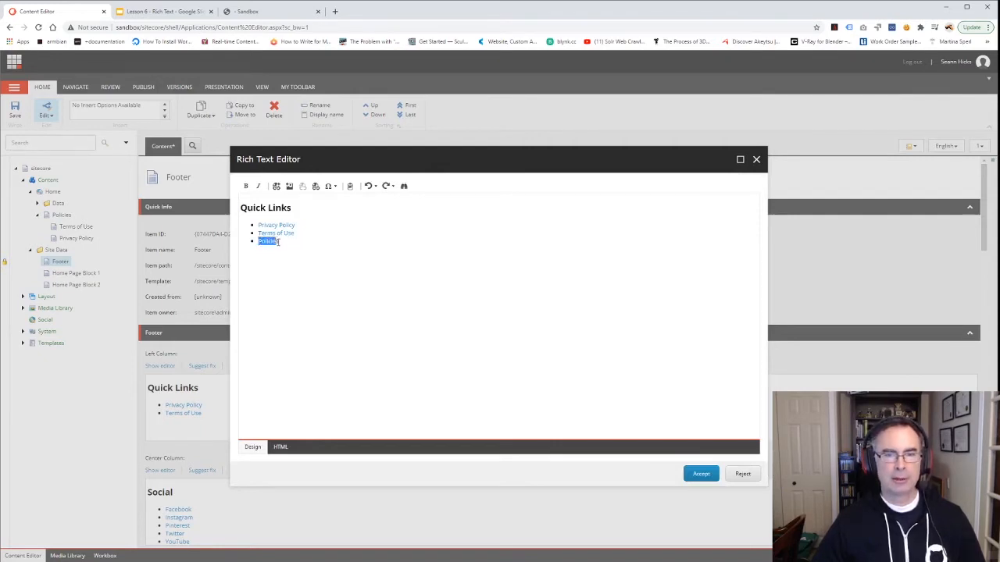
left_click(277, 186)
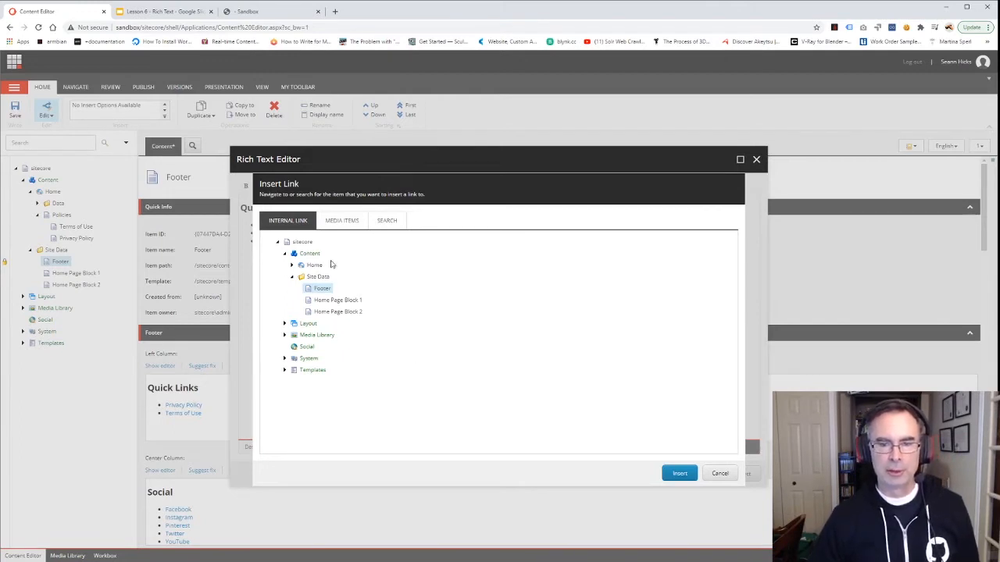
left_click(292, 266)
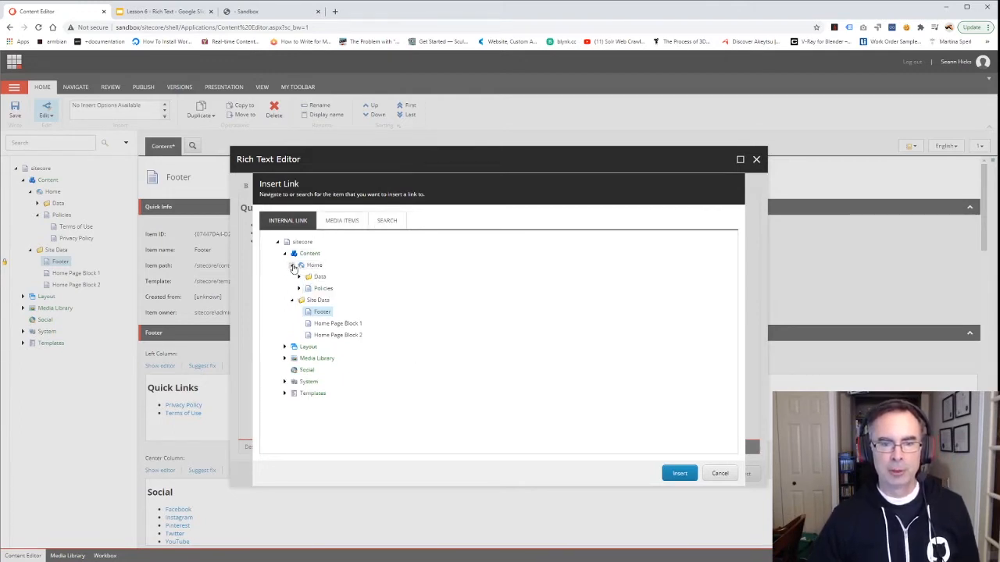
left_click(321, 288)
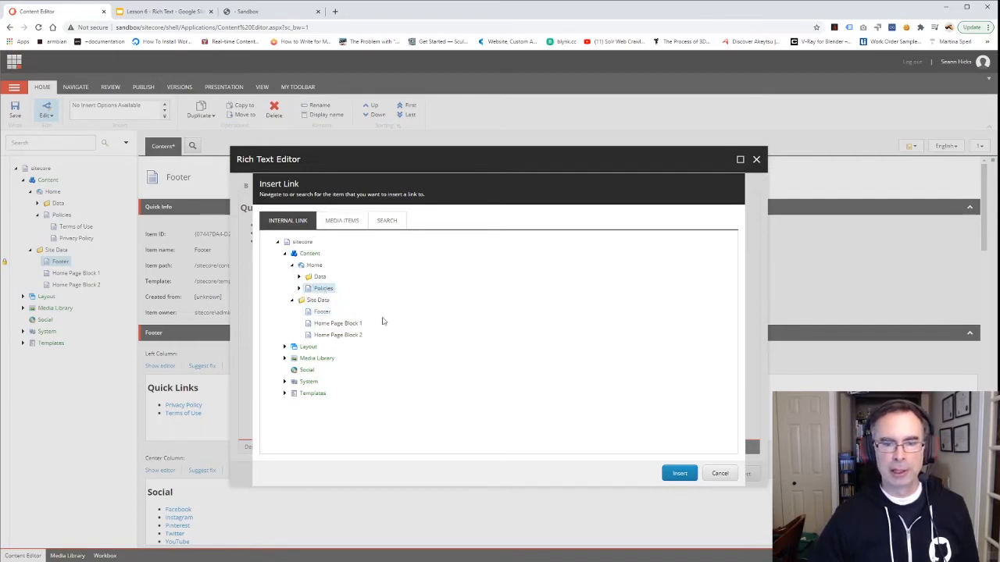
left_click(678, 474)
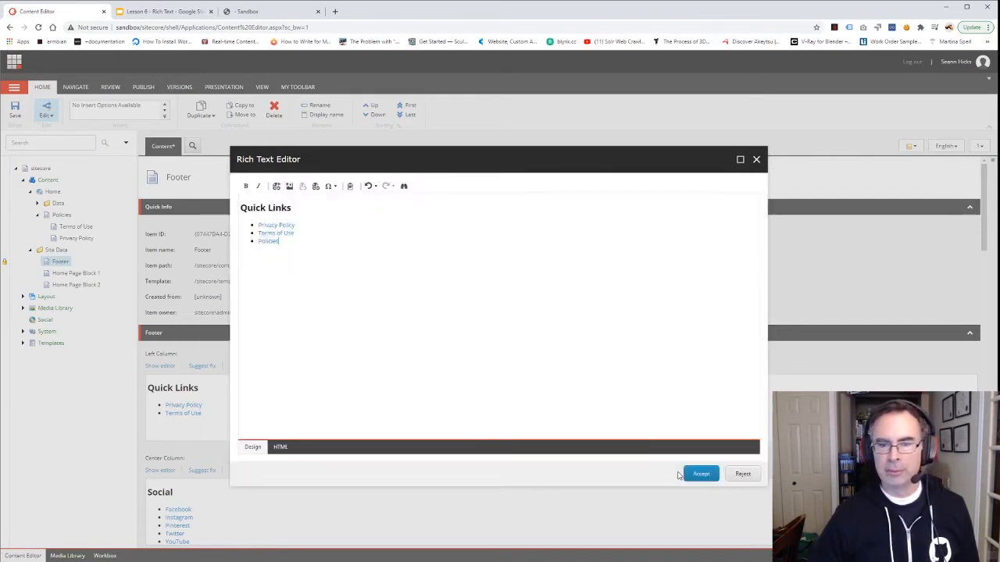
left_click(336, 383)
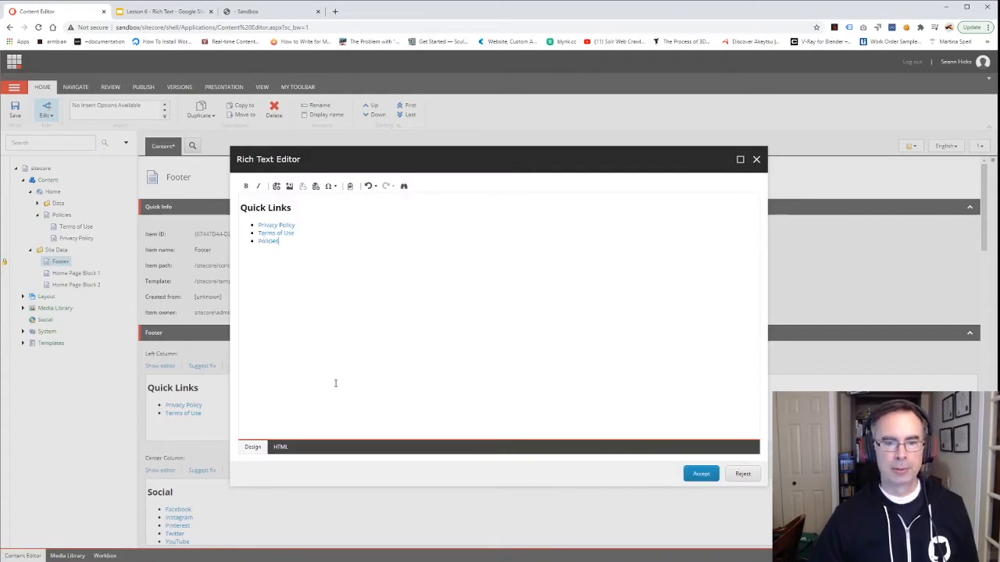
Check the Quick Links' HTML source, accept the Left Column changes, and save the Footer item when switching to Home
left_click(282, 447)
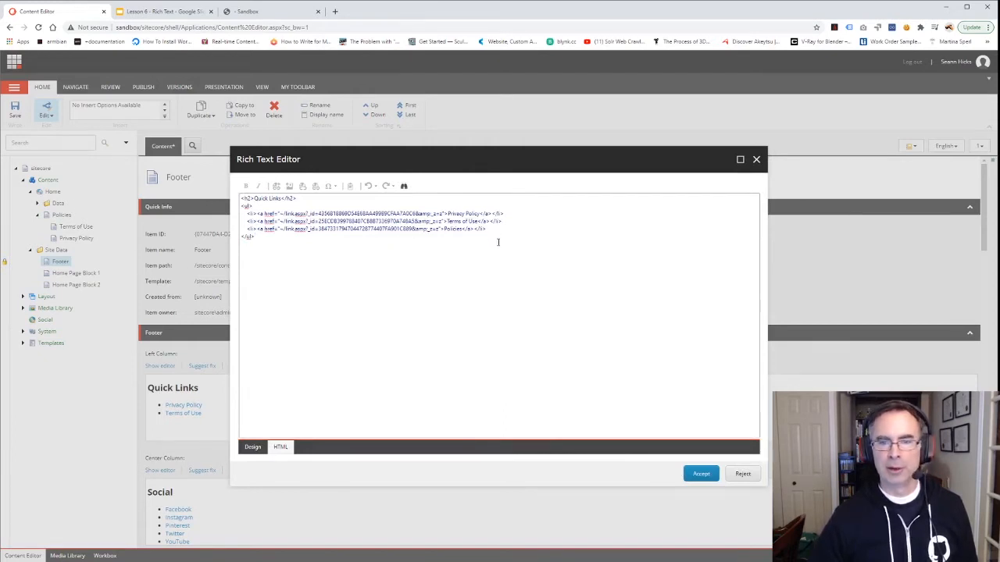
left_click(701, 474)
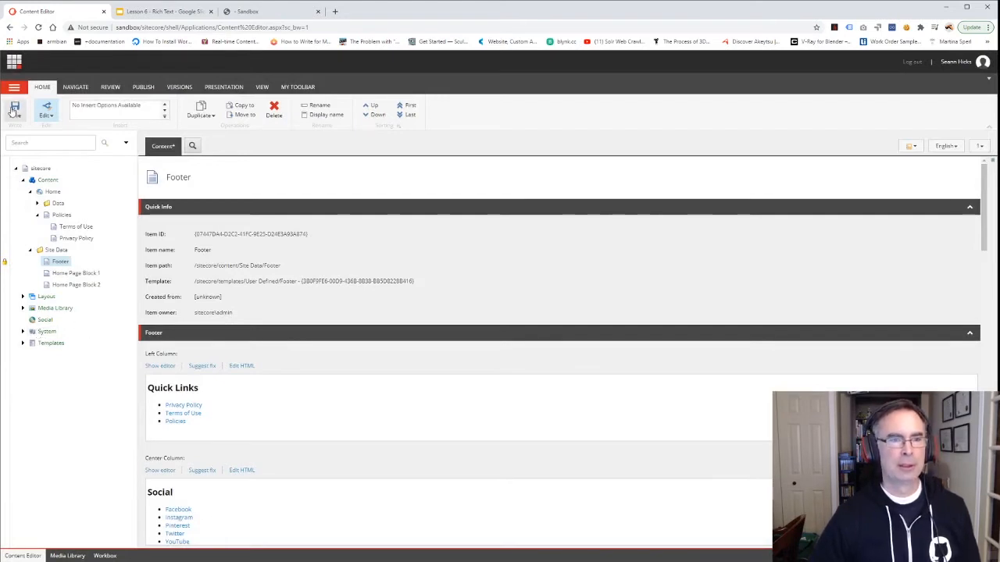
left_click(51, 191)
left_click(489, 339)
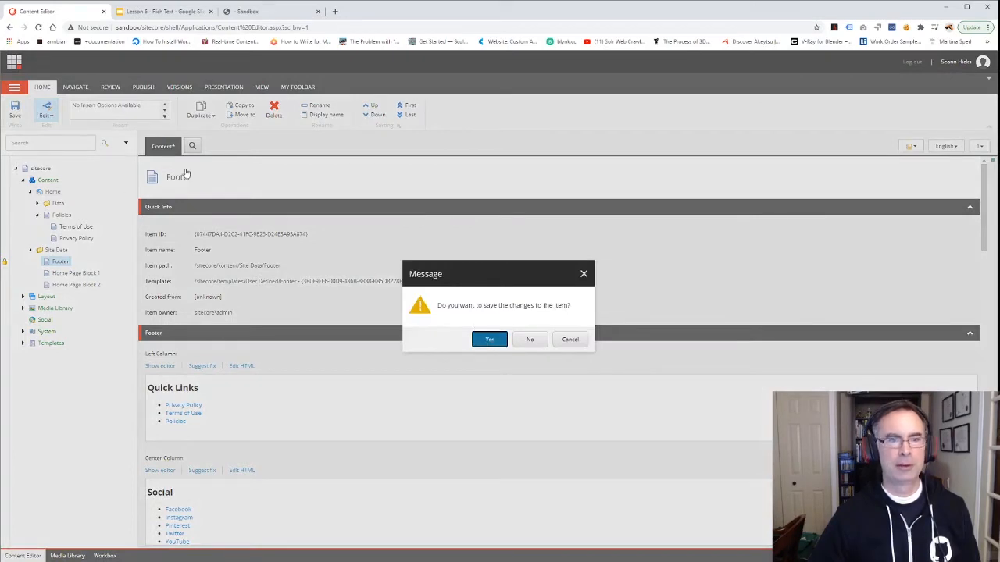
Preview the Home page, follow the footer's Privacy Policy link to test it, and close the preview
left_click(143, 87)
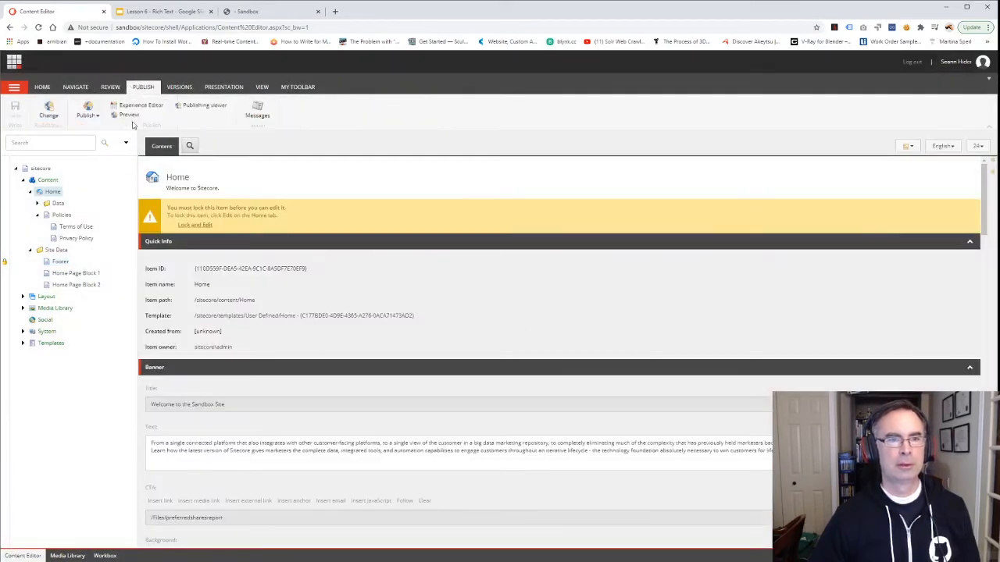
left_click(126, 116)
scroll(472, 403, "down", 6)
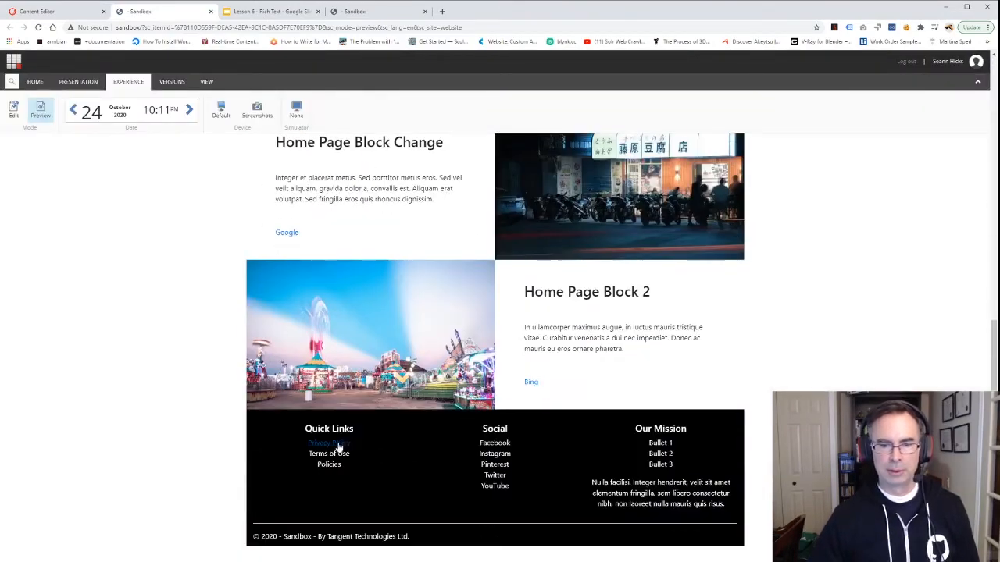
left_click(328, 444)
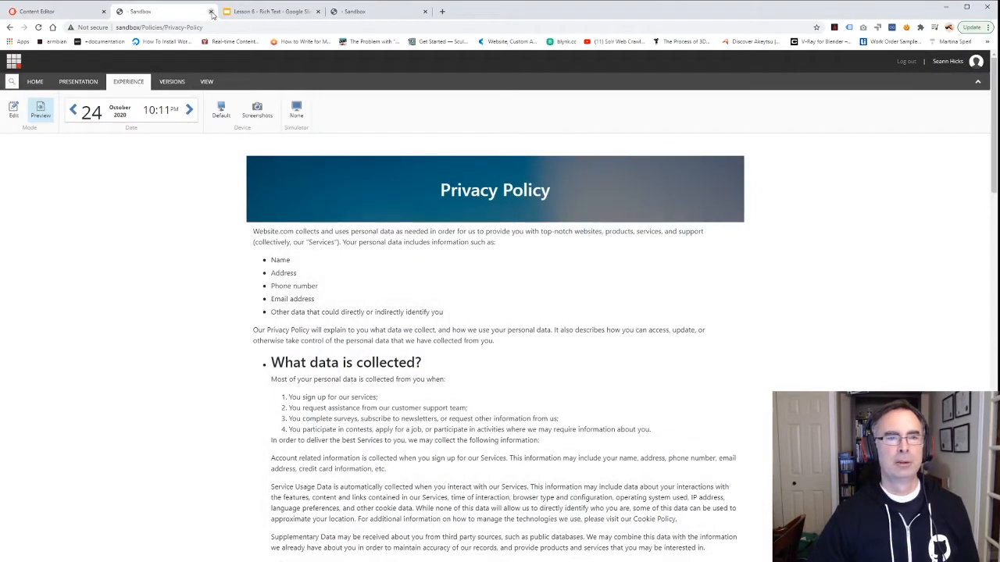
left_click(211, 14)
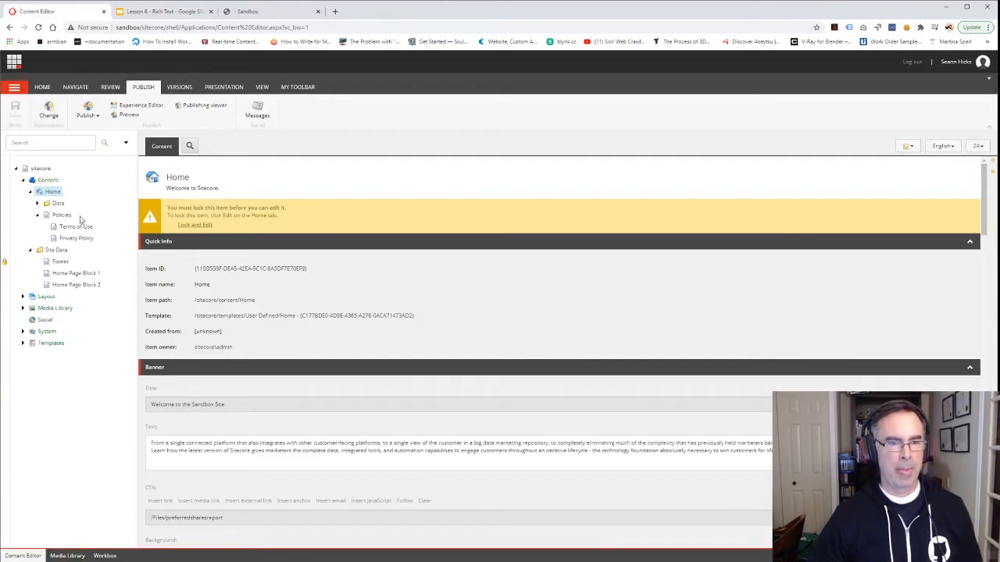
Open the Default device's controls list from the Home item's Final Layout details
left_click(60, 262)
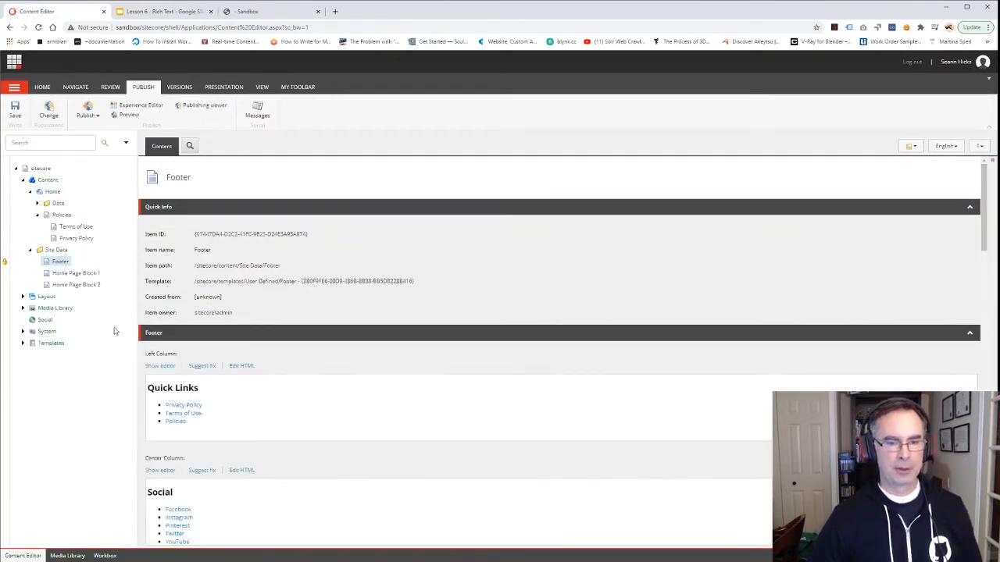
left_click(52, 192)
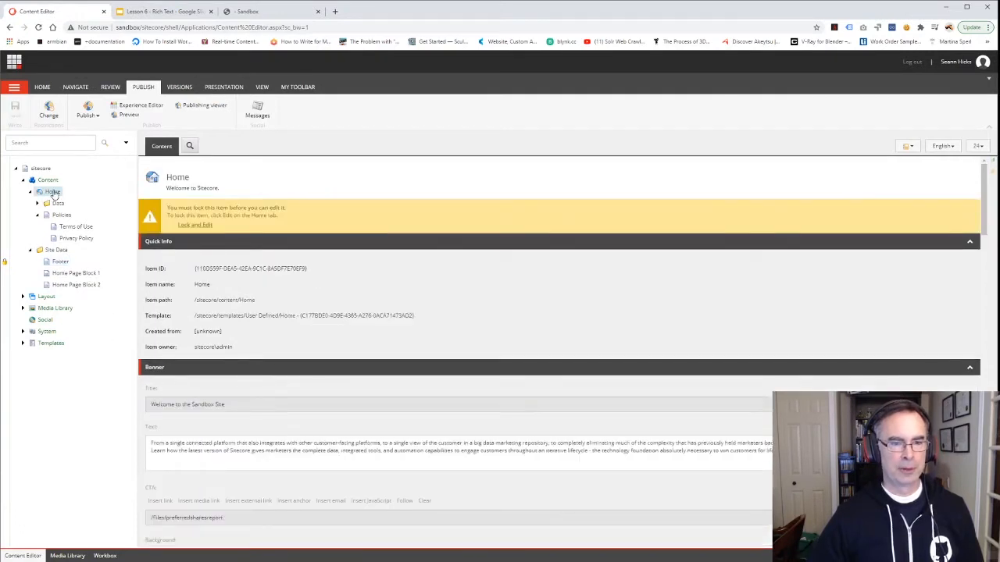
left_click(219, 87)
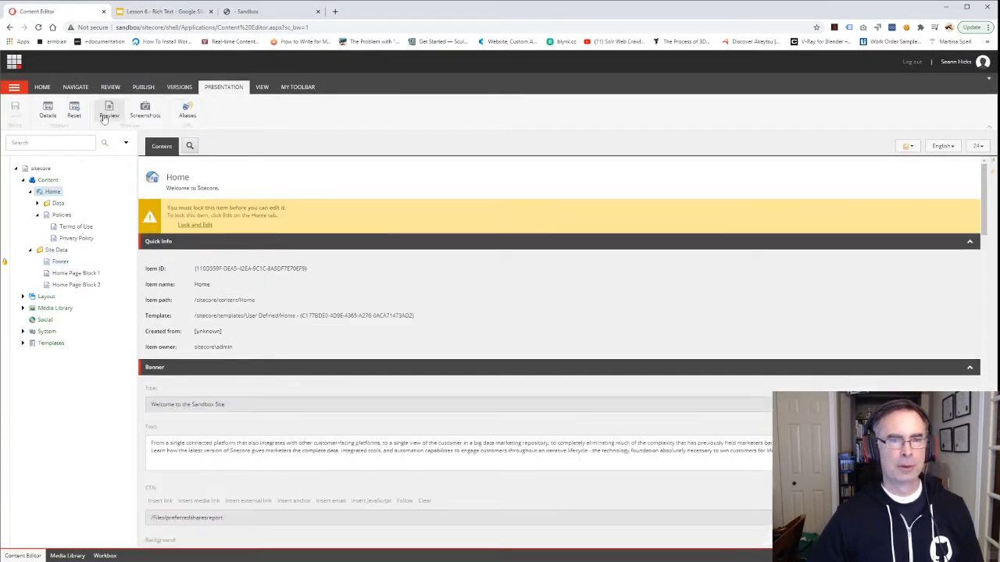
left_click(44, 114)
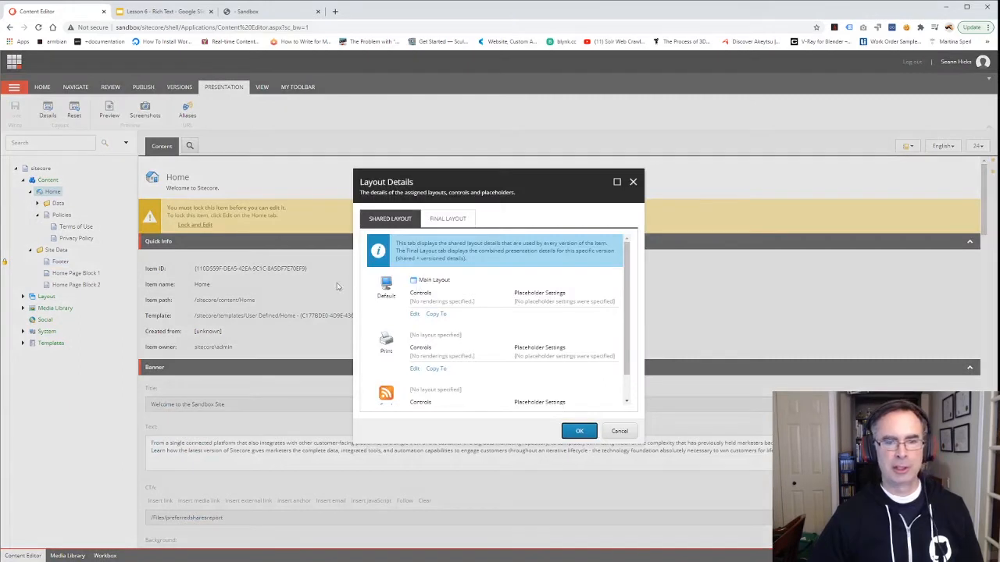
left_click(443, 218)
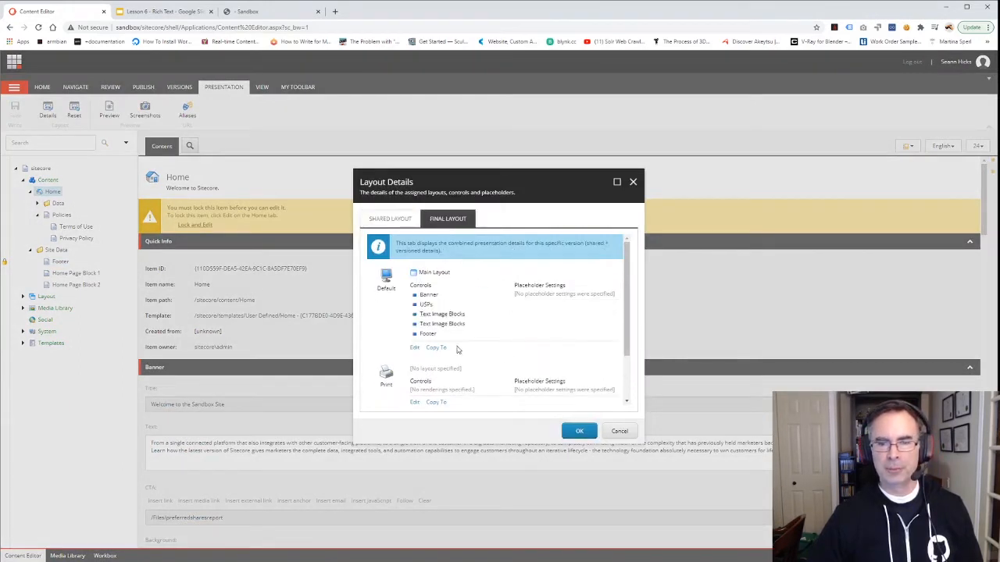
left_click(415, 348)
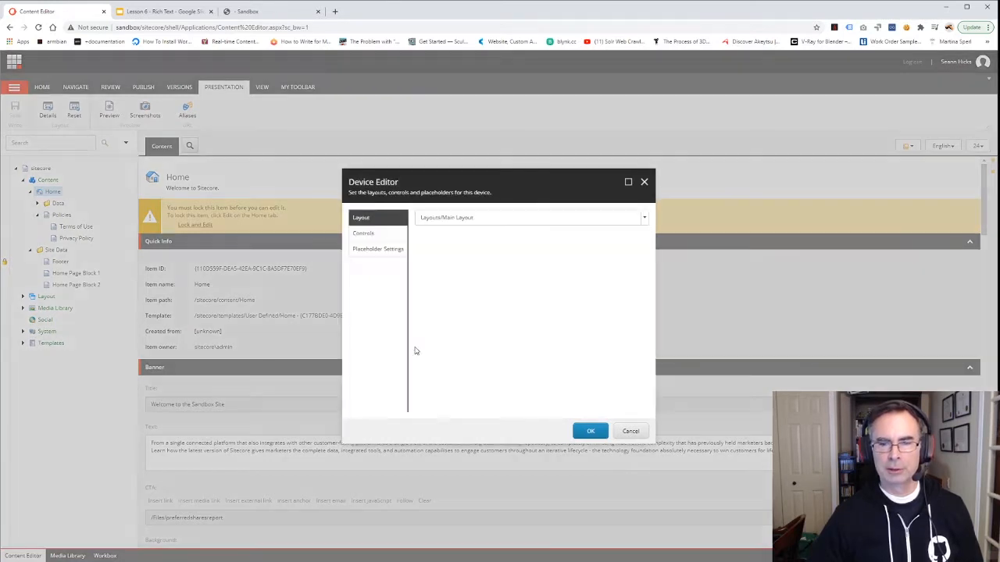
left_click(363, 232)
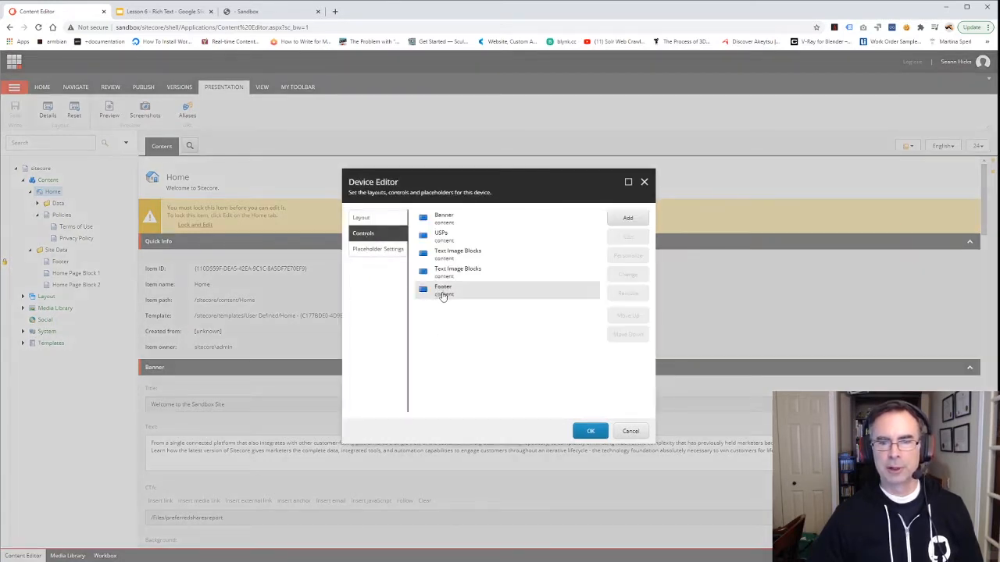
Clear the data source of the Home item's Footer control and confirm the layout changes
left_click(443, 291)
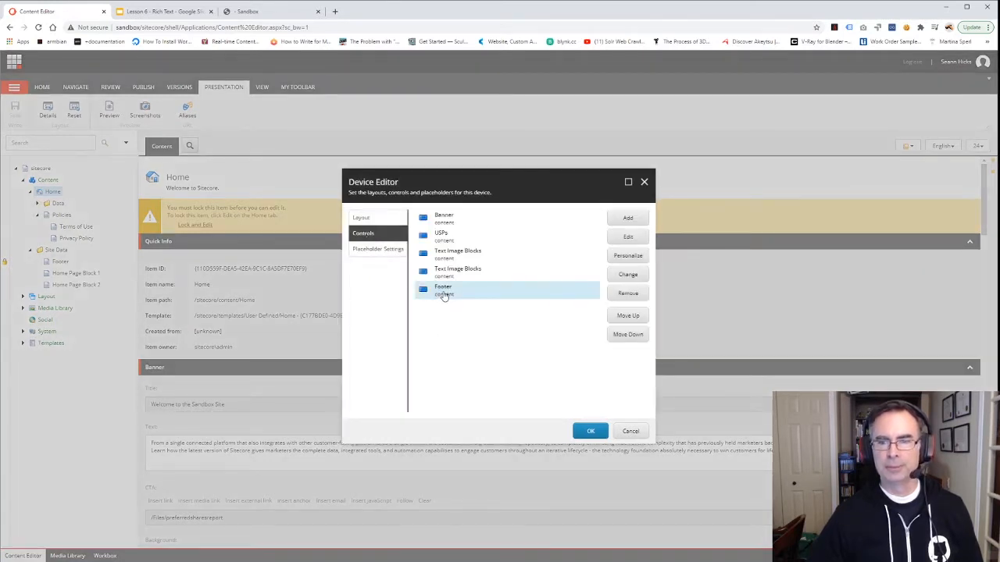
left_click(628, 237)
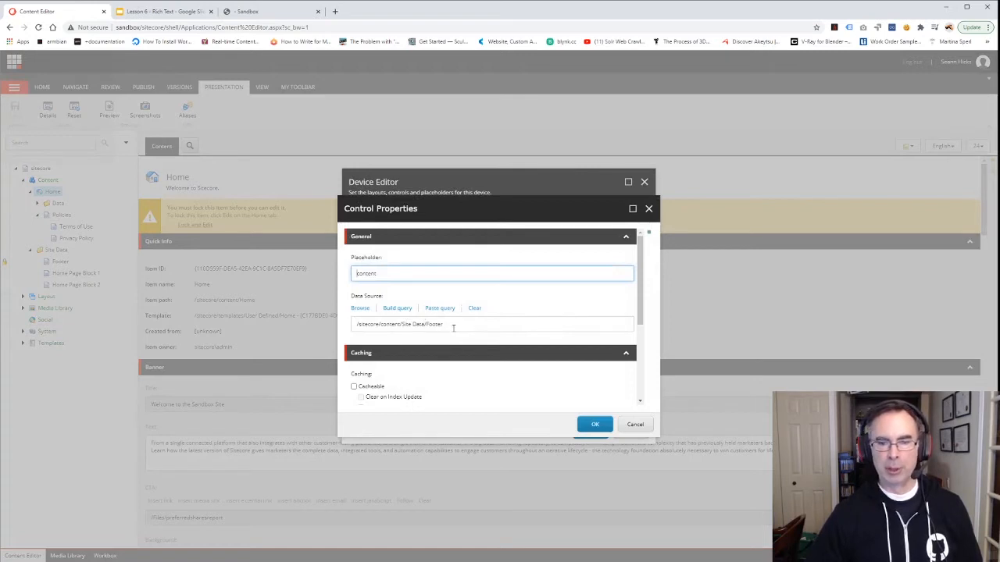
left_click(474, 308)
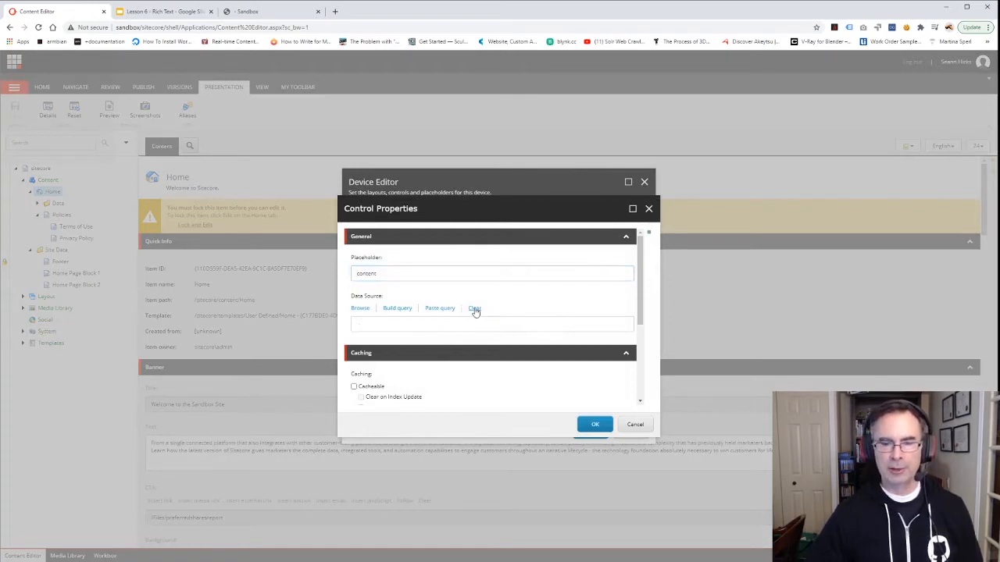
left_click(590, 426)
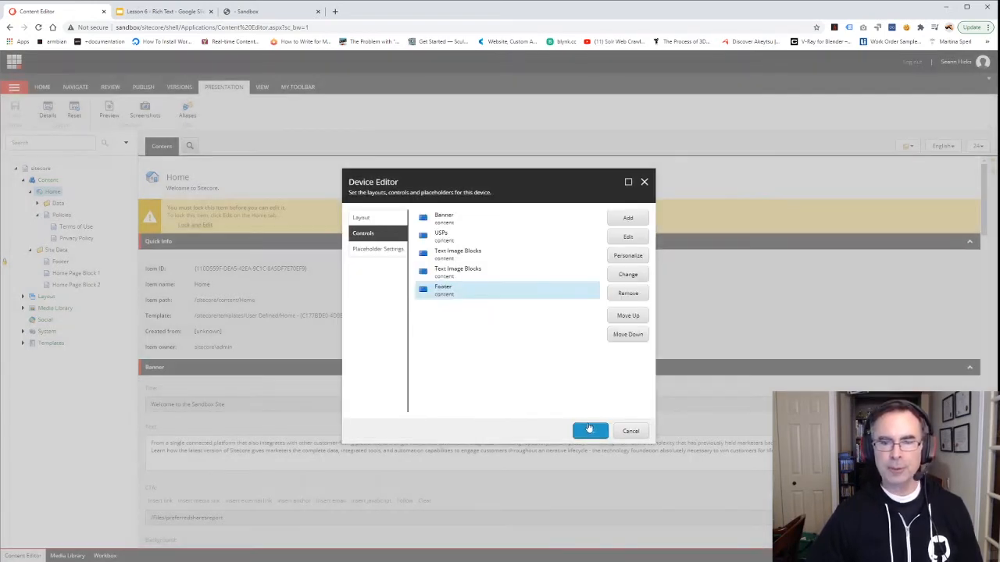
left_click(593, 433)
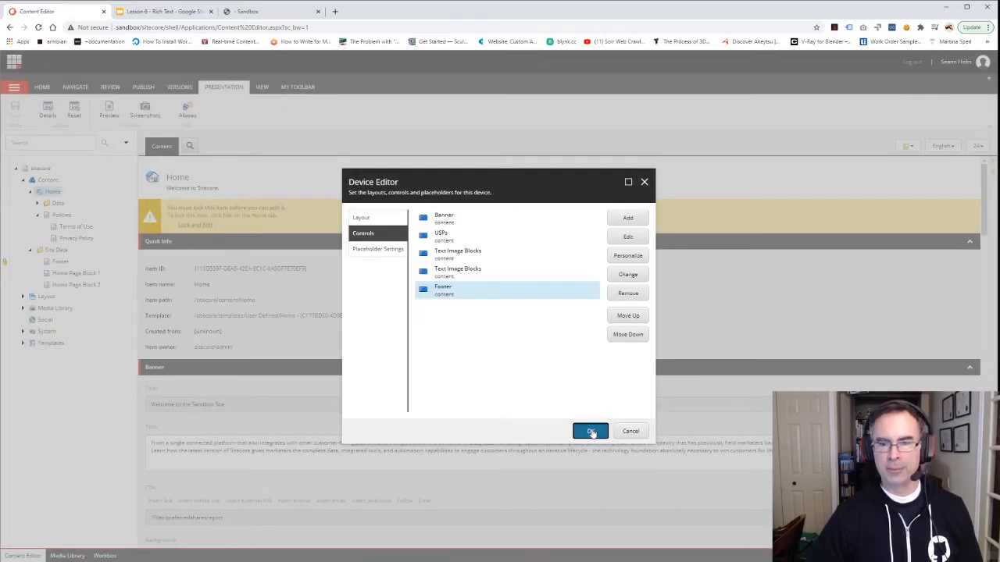
left_click(580, 432)
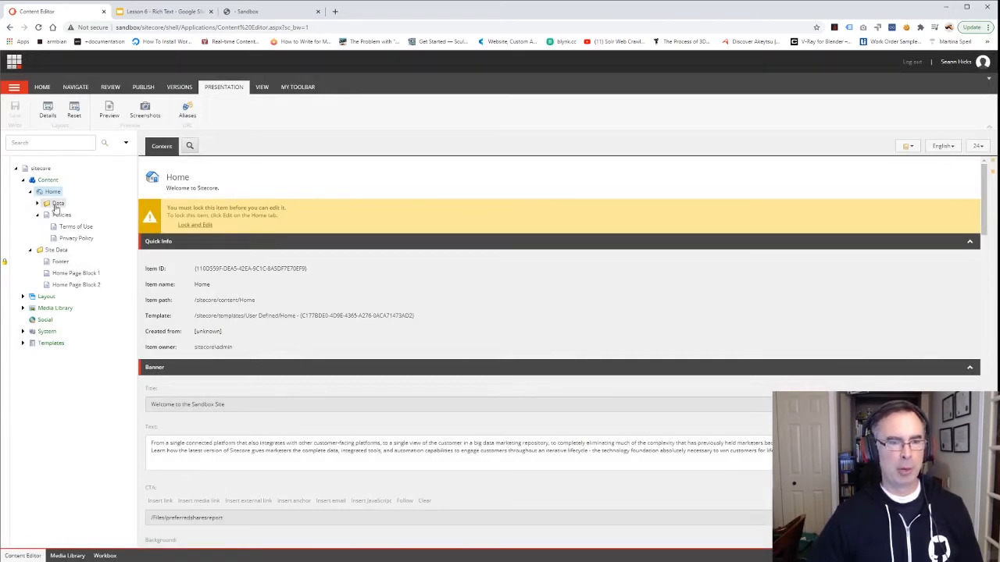
Review the Footer section's column fields on the Home item
scroll(249, 332, "down", 3)
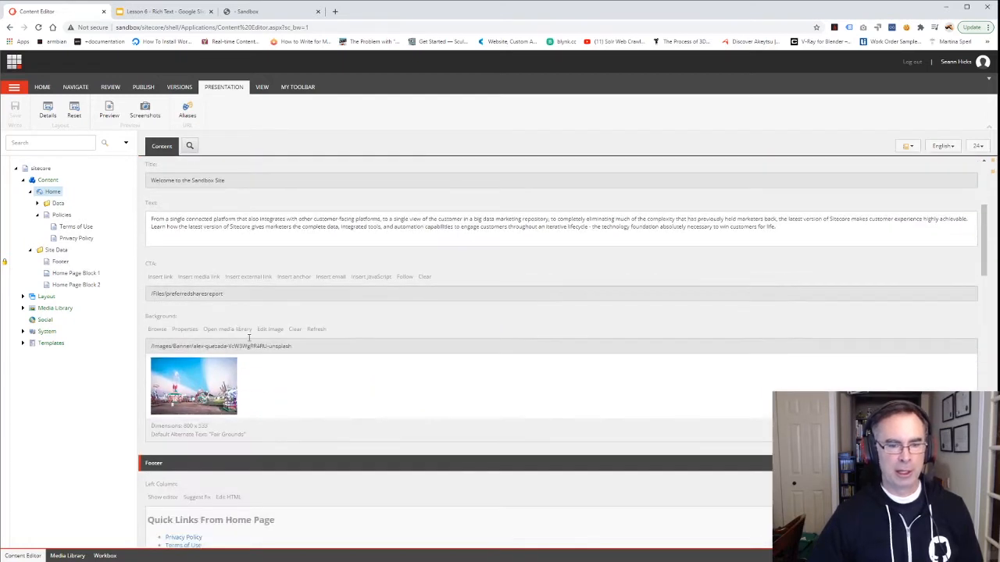
scroll(248, 340, "down", 3)
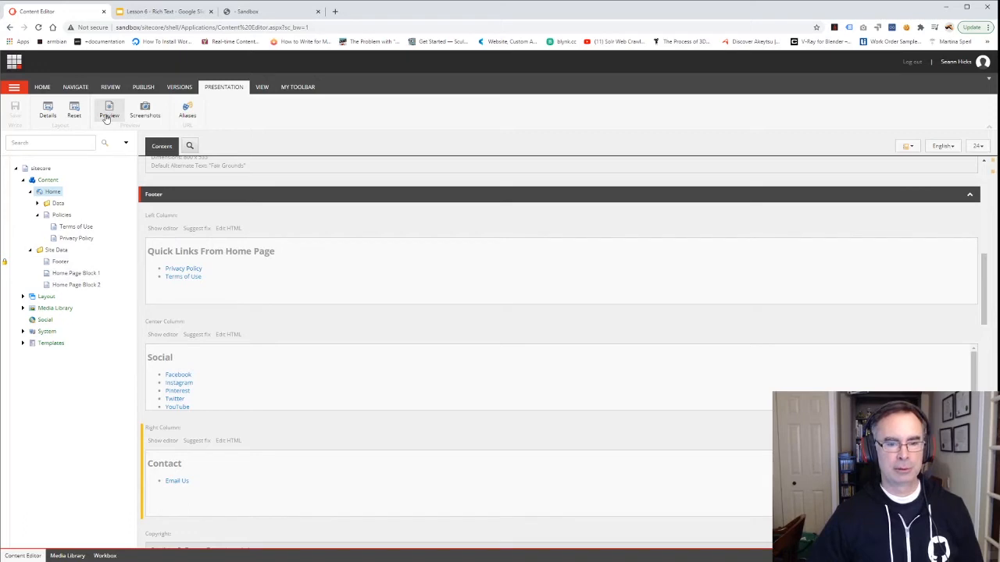
Review the column fields in the Footer section of the Footer item under Site Data
left_click(59, 262)
scroll(200, 346, "down", 2)
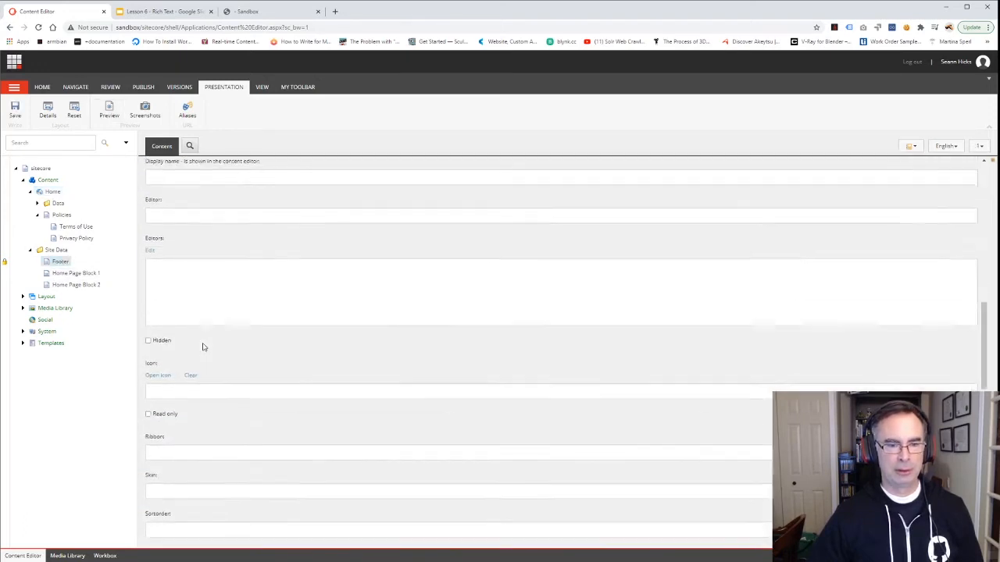
scroll(201, 339, "up", 3)
left_click(167, 282)
scroll(167, 283, "up", 2)
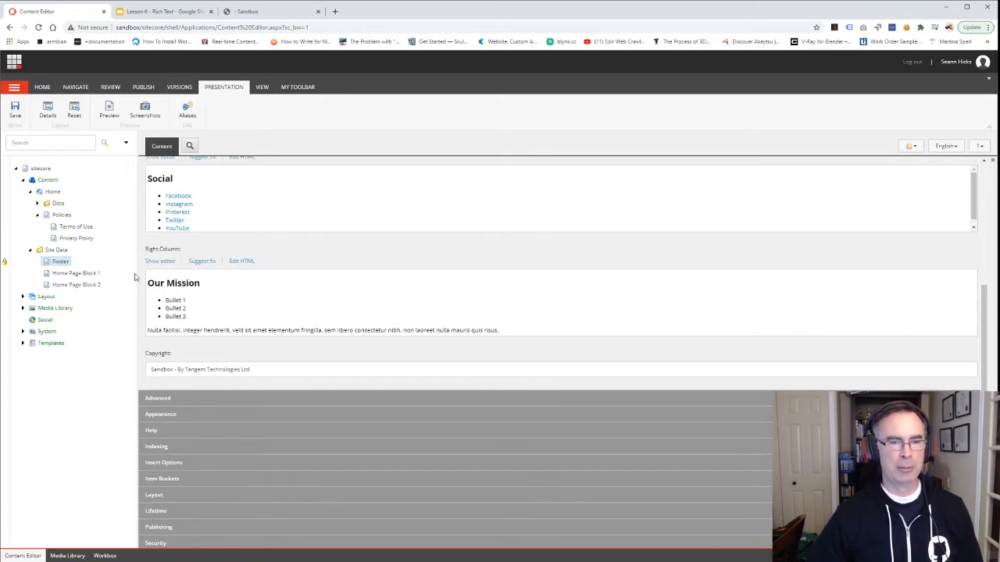
Preview the Home page to check which content its footer columns show, and close the preview
left_click(50, 192)
scroll(218, 333, "down", 5)
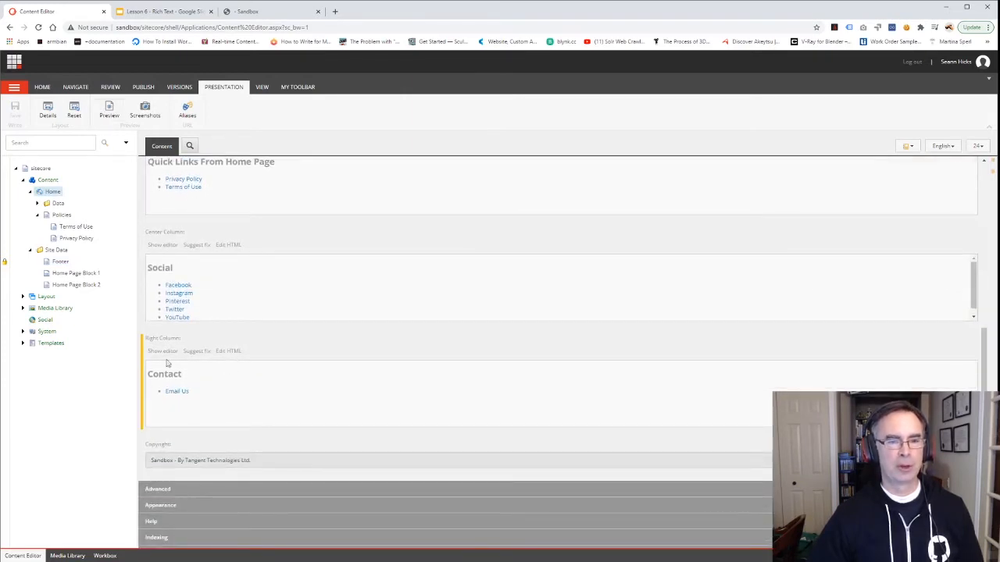
left_click(109, 112)
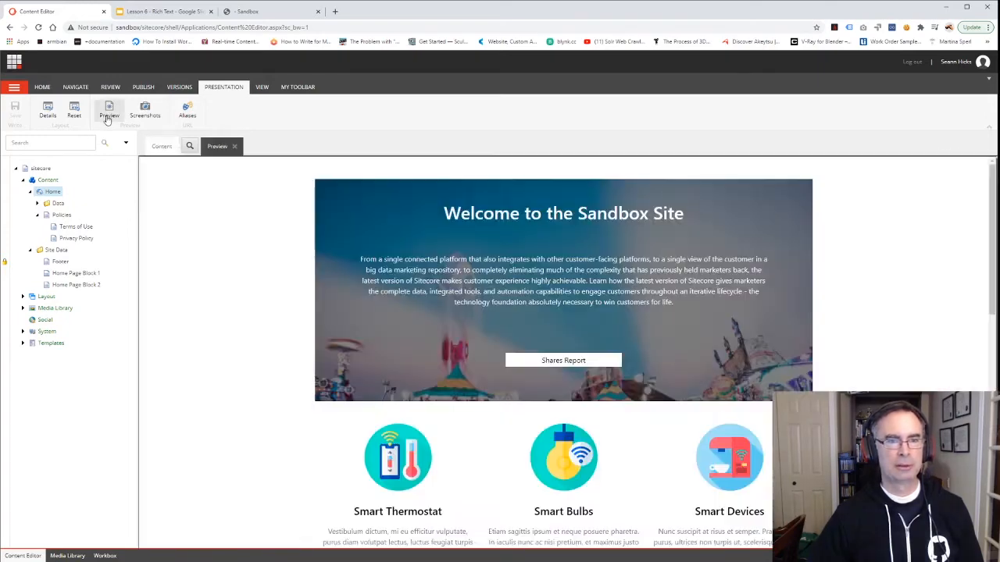
scroll(361, 341, "down", 10)
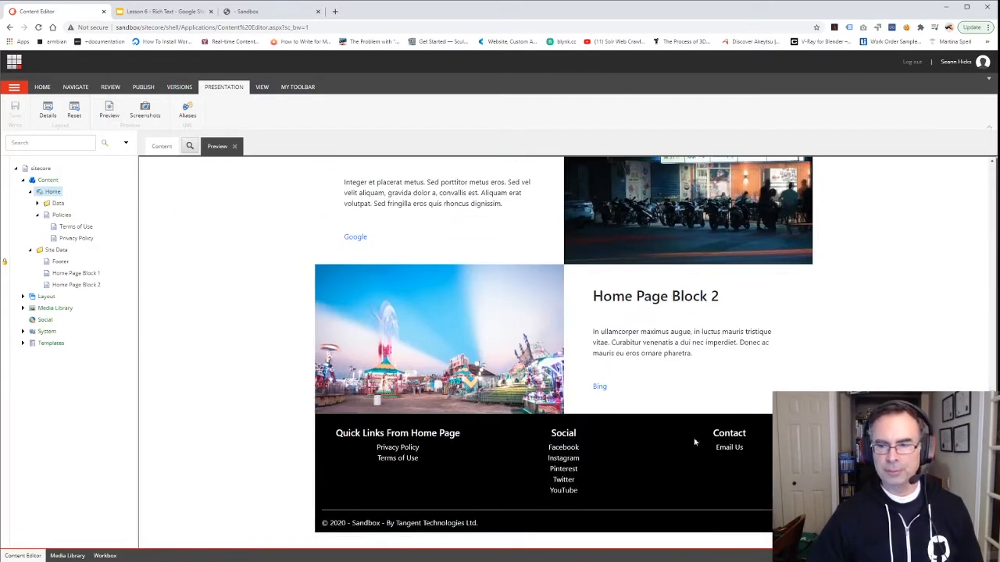
left_click(233, 147)
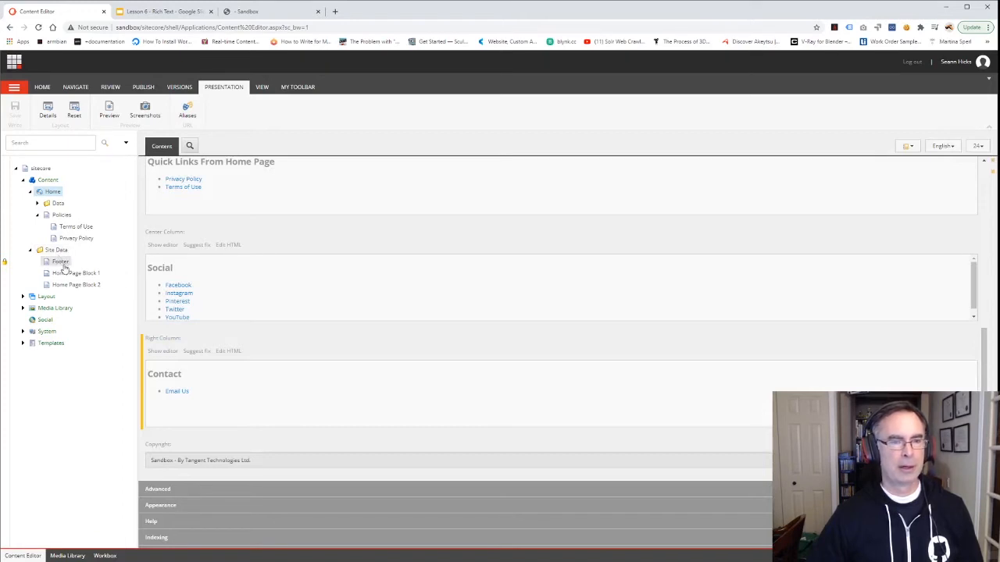
left_click(142, 87)
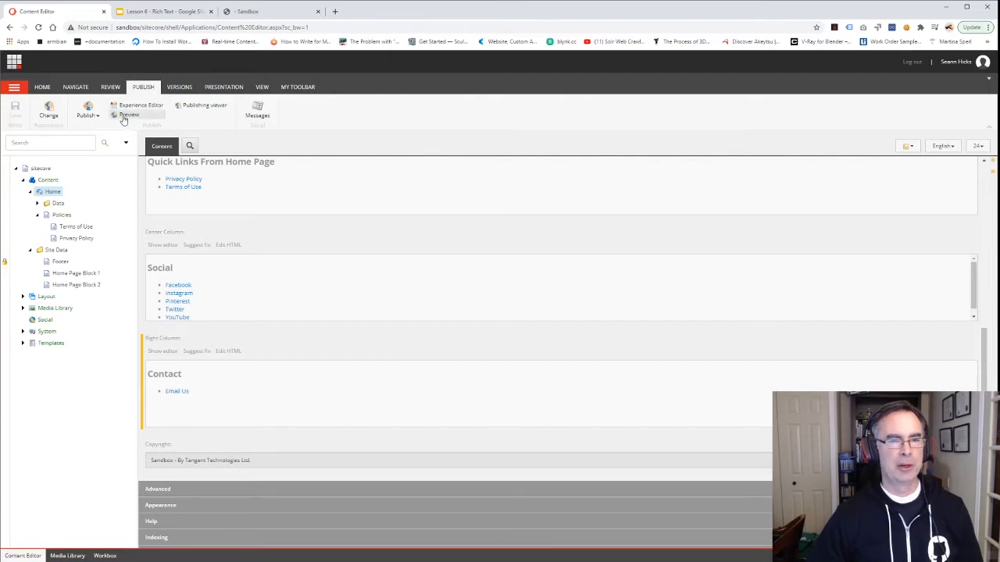
left_click(220, 88)
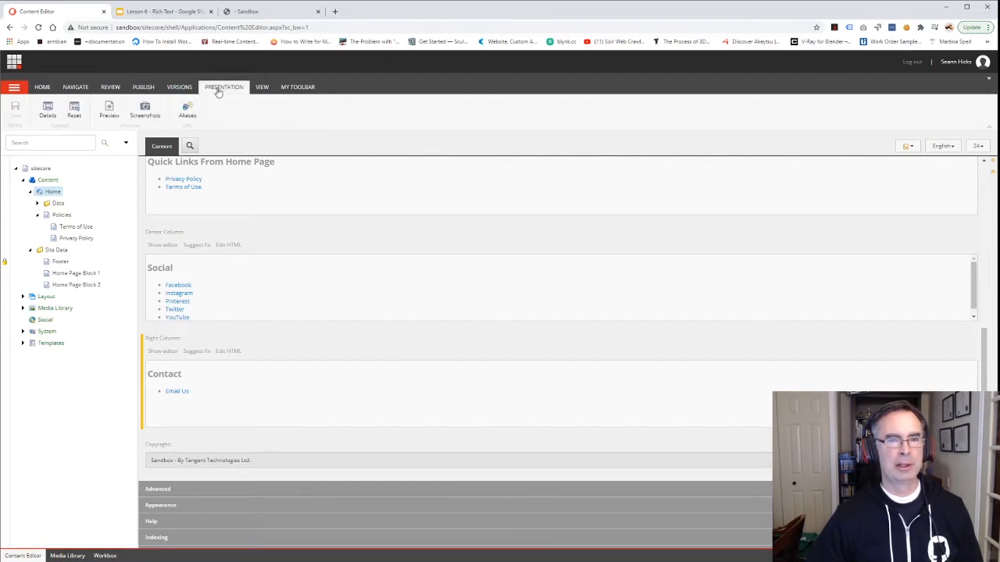
left_click(109, 113)
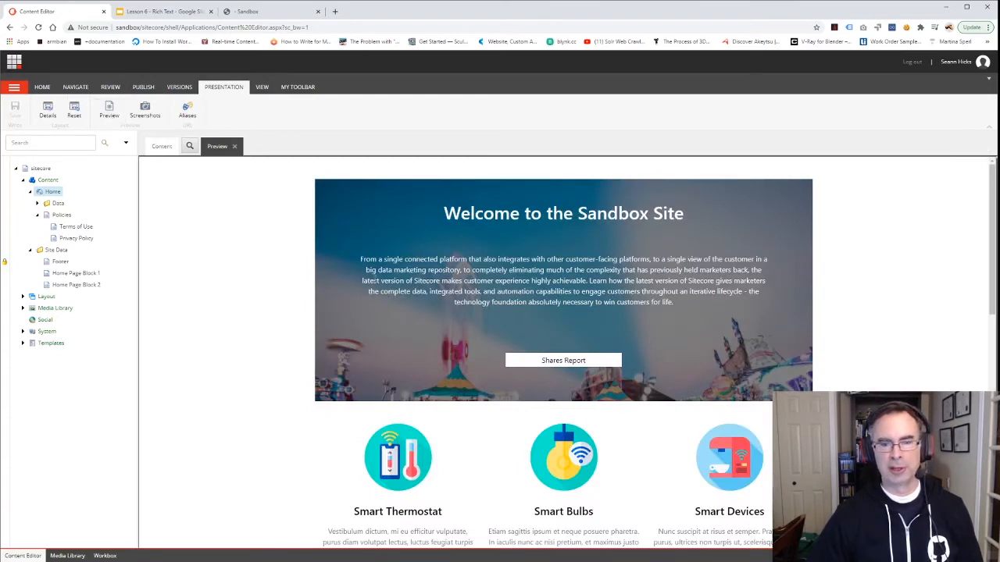
left_click(235, 147)
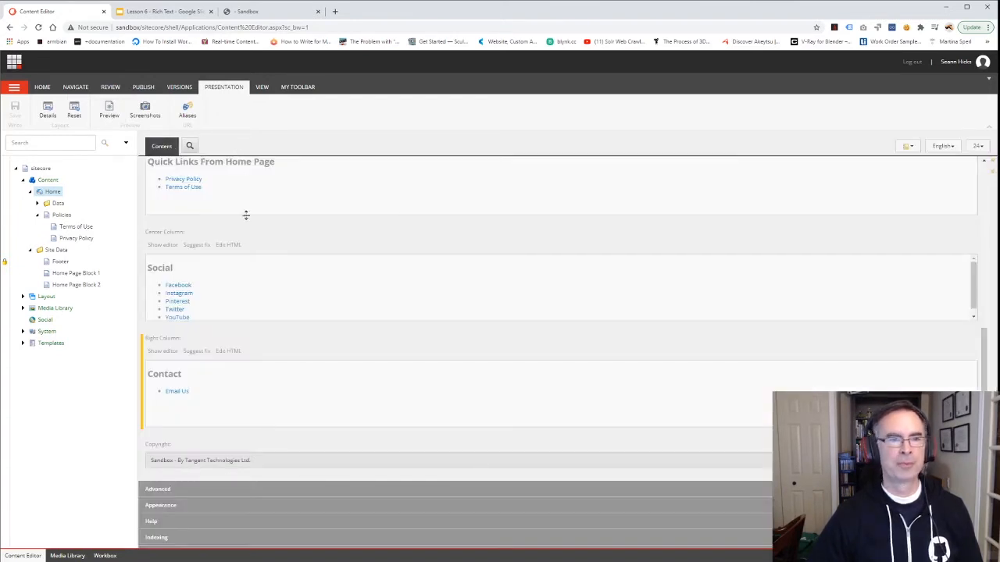
Set the data source of the Home item's Footer control to /sitecore/content/Site Data/Footer in the Final Layout and confirm the layout details
left_click(60, 262)
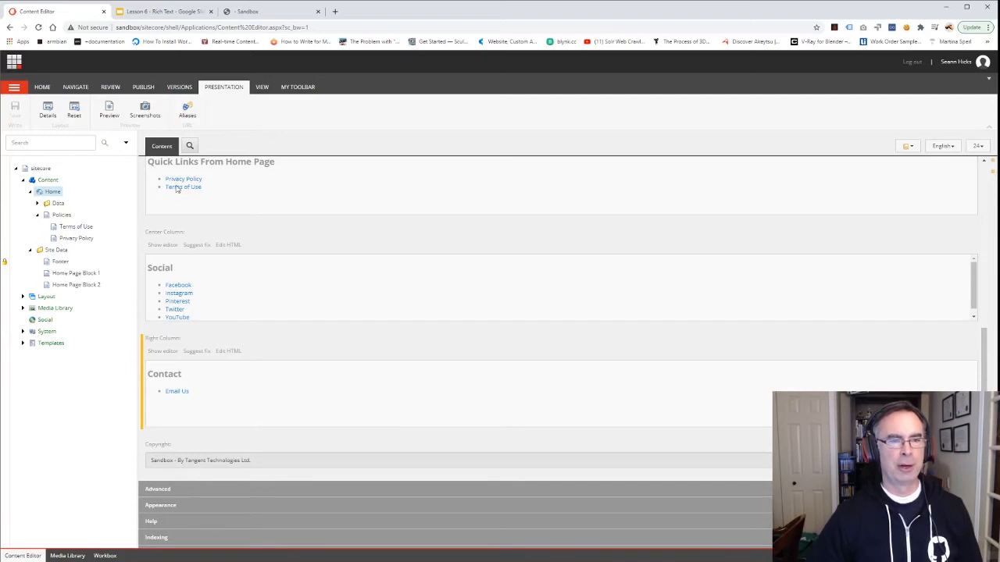
left_click(47, 116)
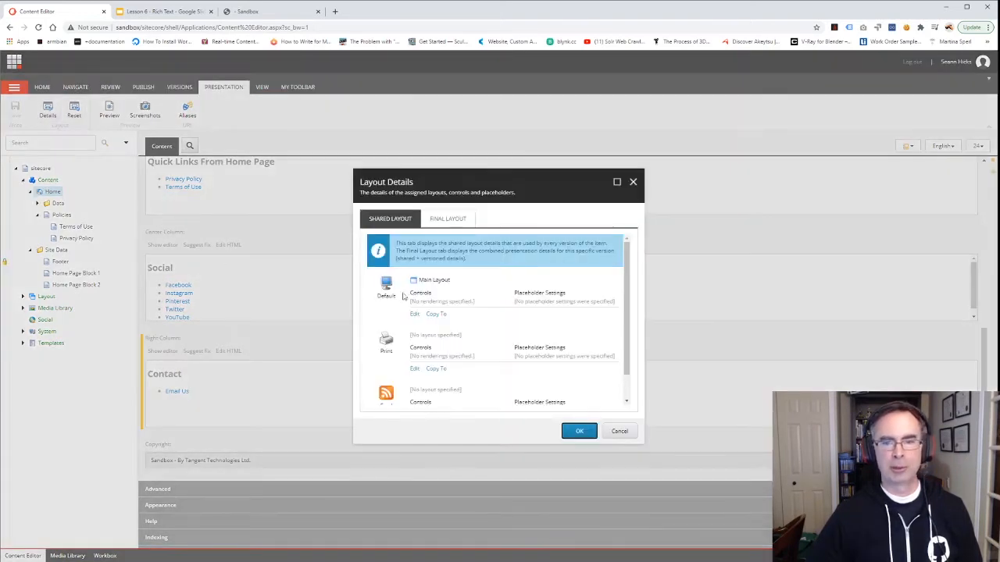
left_click(446, 220)
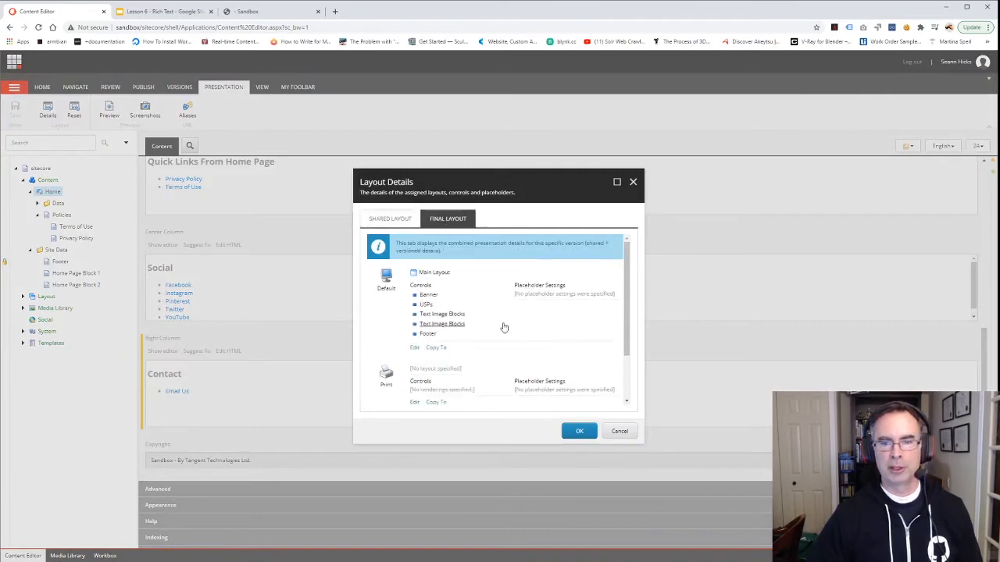
left_click(428, 335)
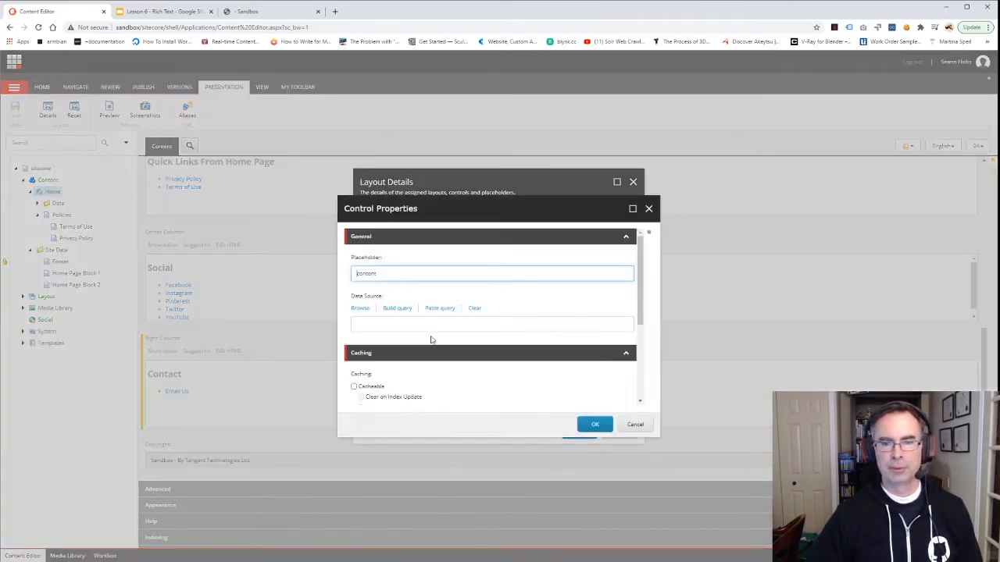
left_click(360, 311)
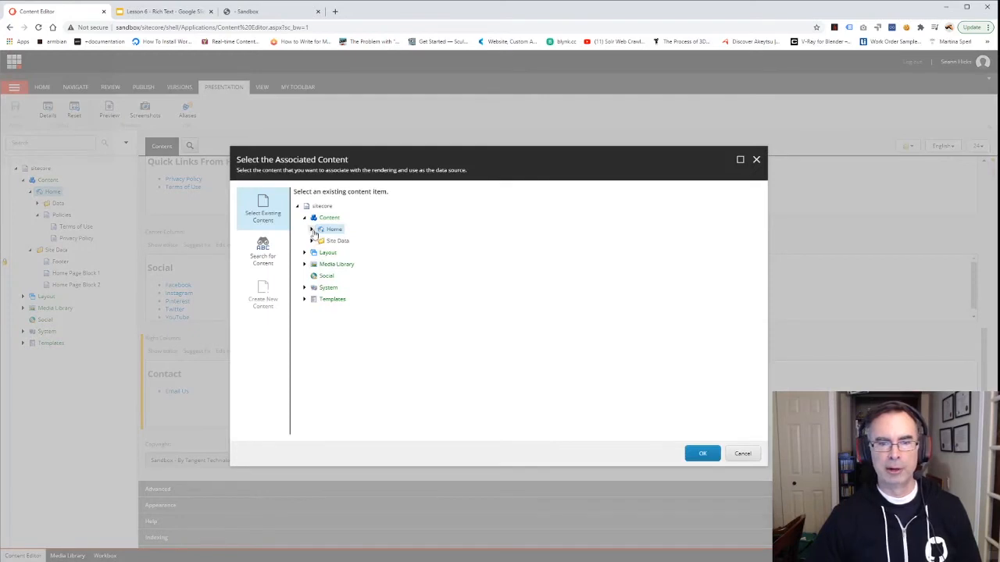
left_click(311, 240)
left_click(340, 253)
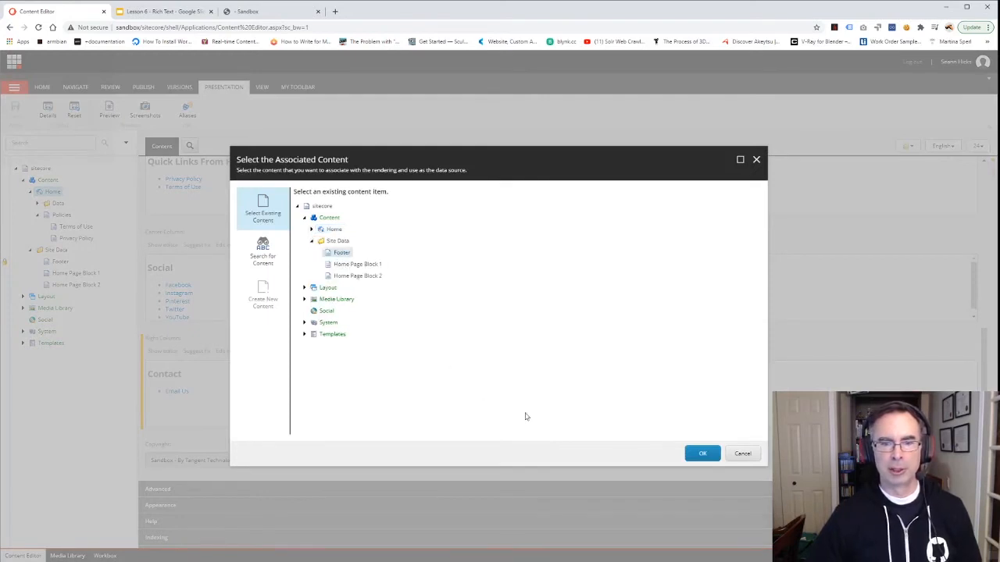
left_click(702, 453)
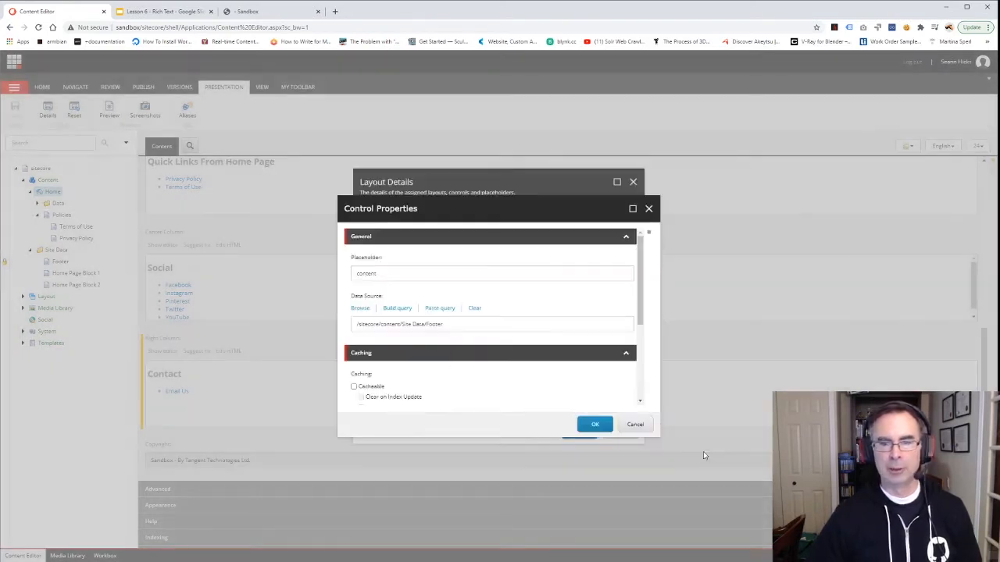
left_click(595, 424)
left_click(582, 432)
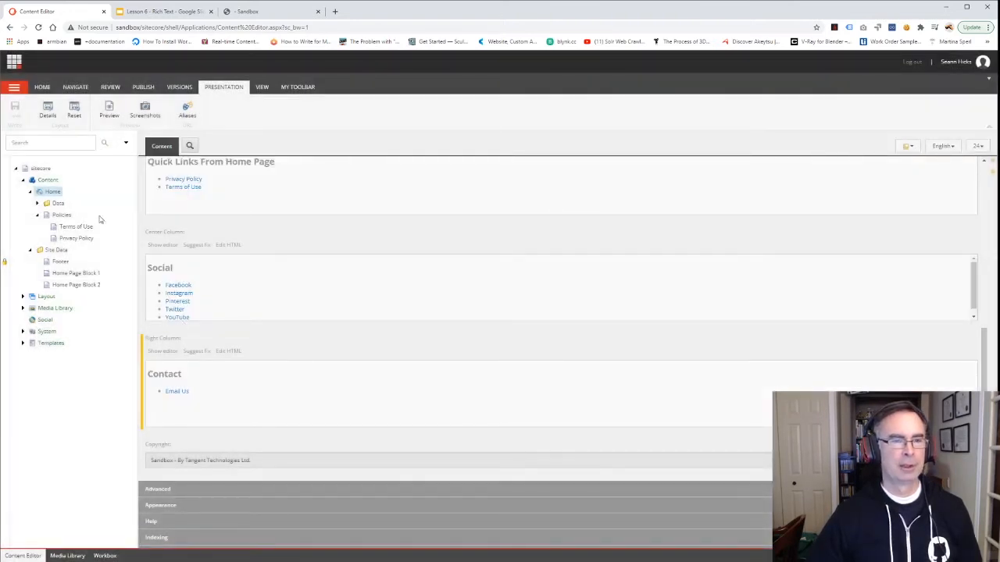
Publish the Home item using Smart publish with related items but without subitems, and close the publishing dialog
left_click(142, 86)
left_click(92, 117)
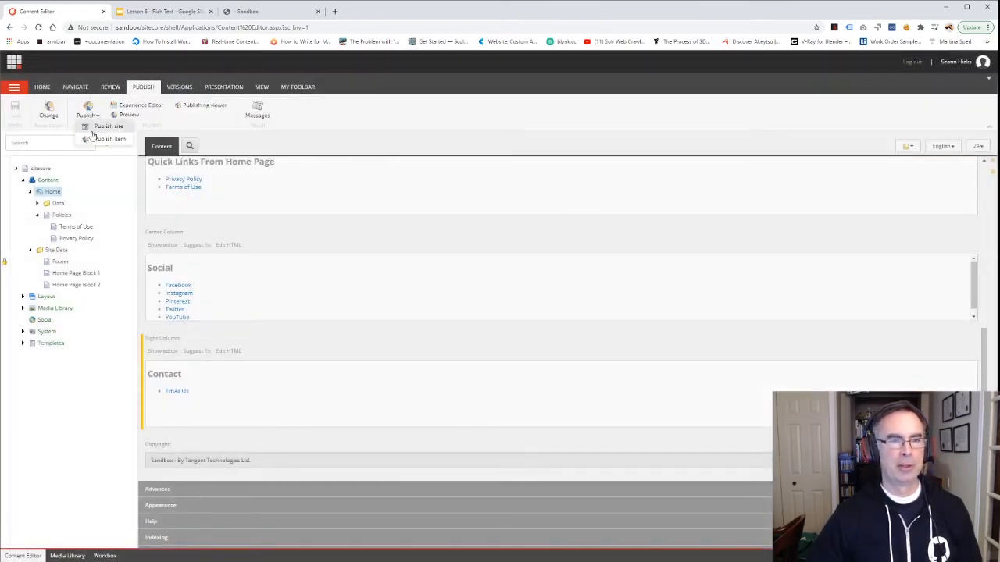
left_click(102, 139)
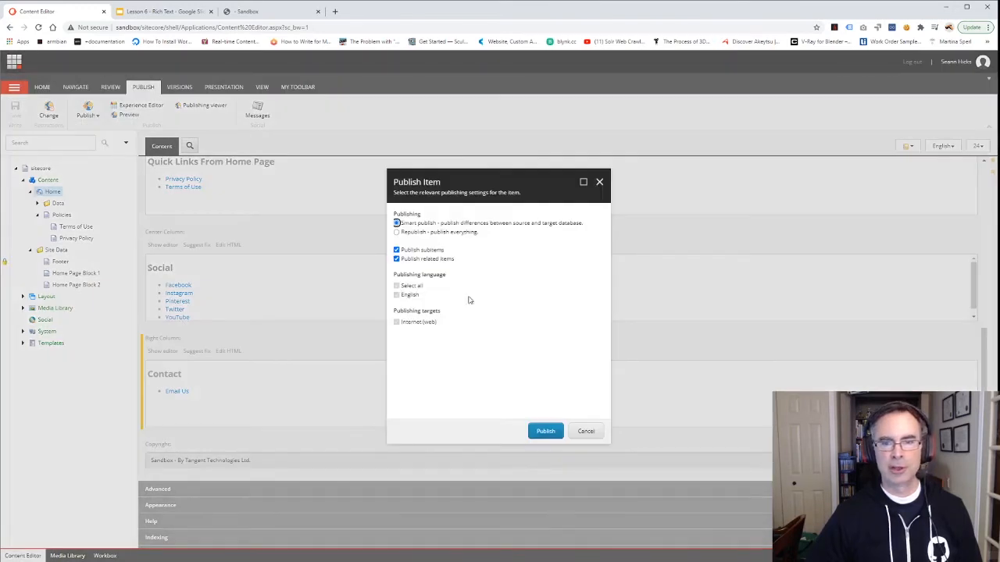
left_click(414, 251)
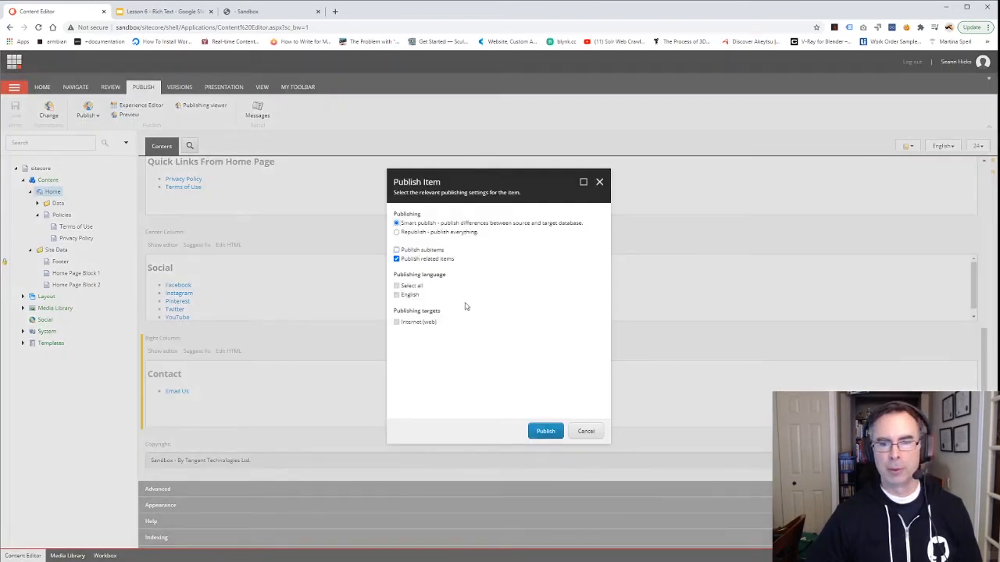
left_click(543, 431)
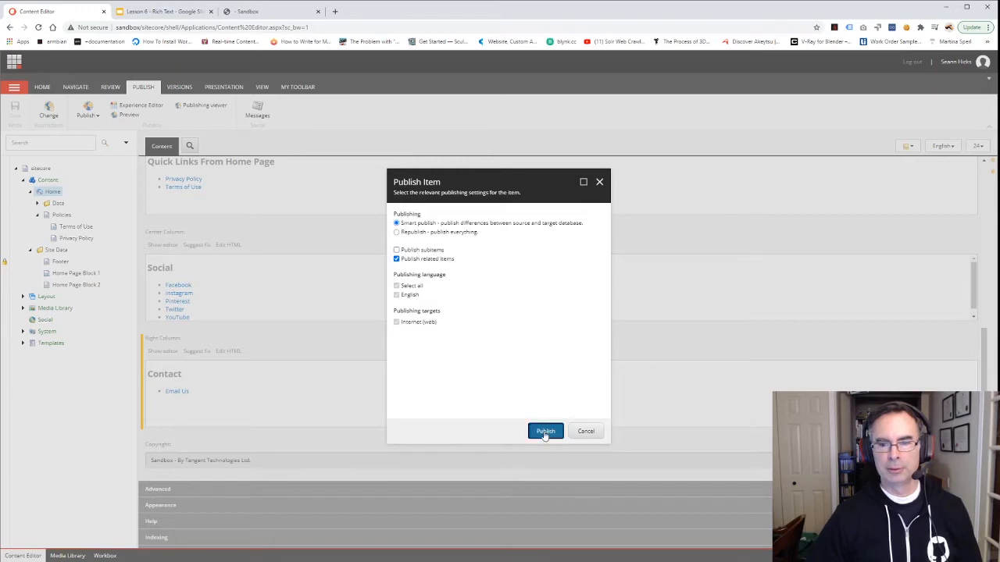
left_click(544, 348)
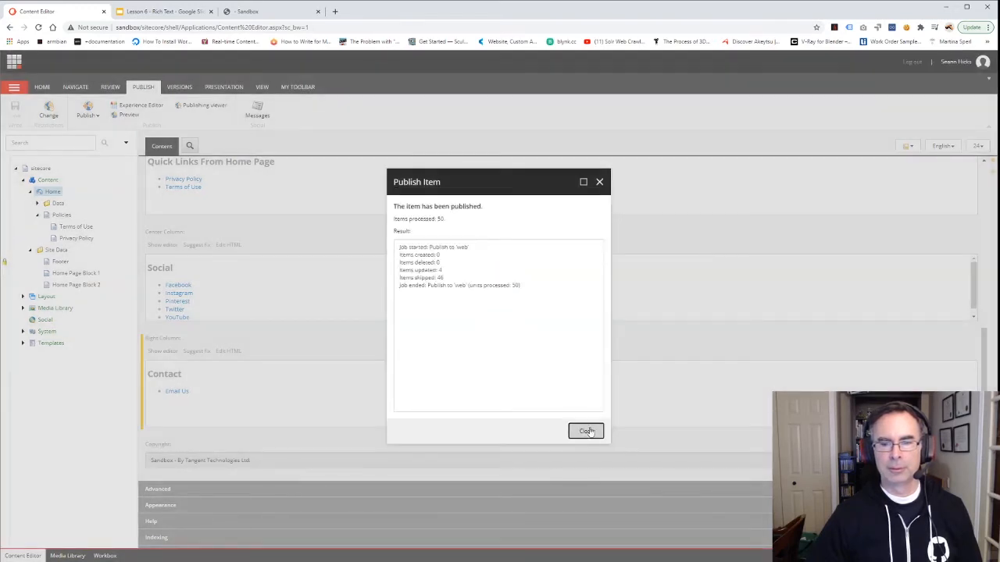
left_click(586, 431)
Insert an empty <div></div> before the closing </ul> in the Left Column HTML of the Site Data Footer item and accept it
left_click(60, 261)
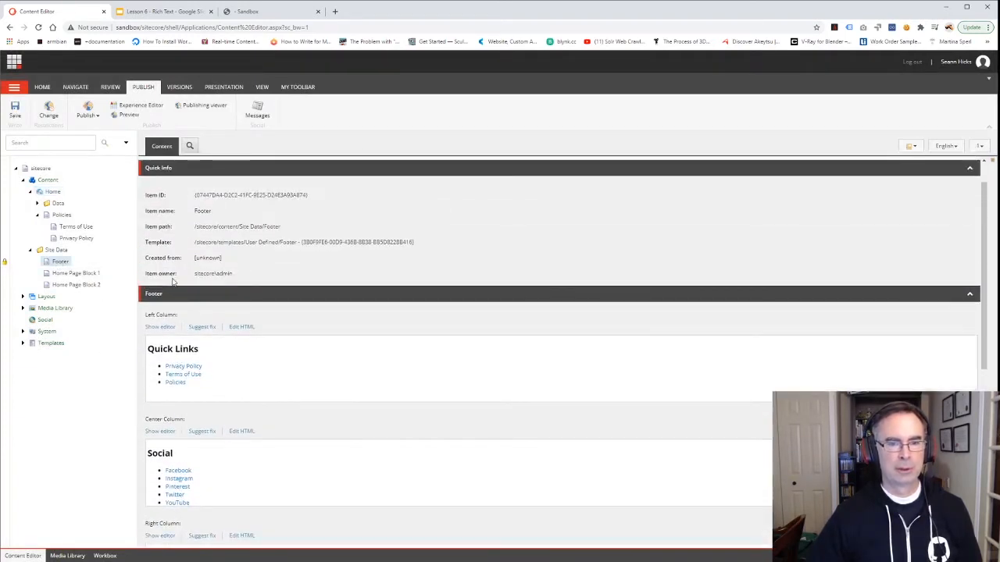
left_click(159, 326)
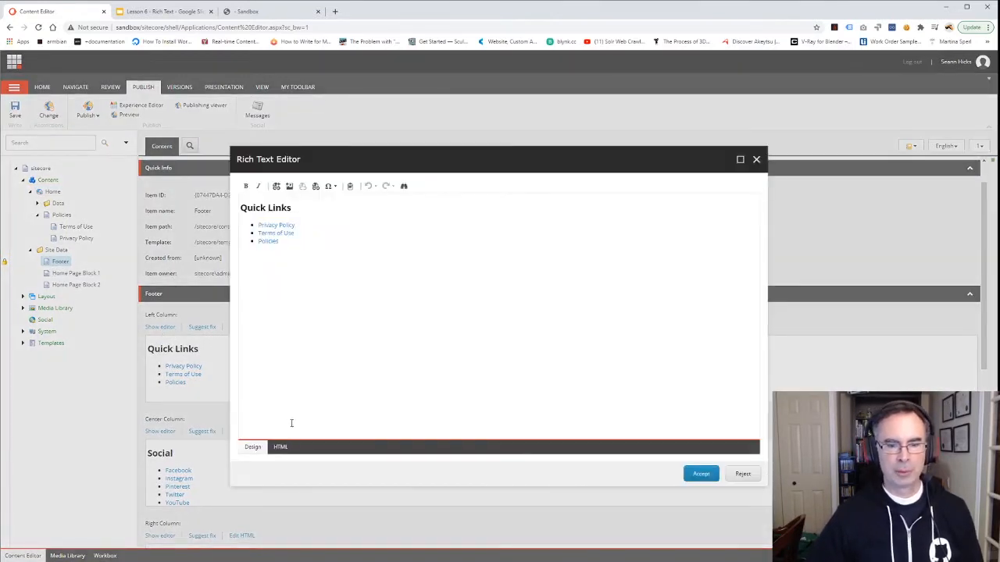
left_click(283, 449)
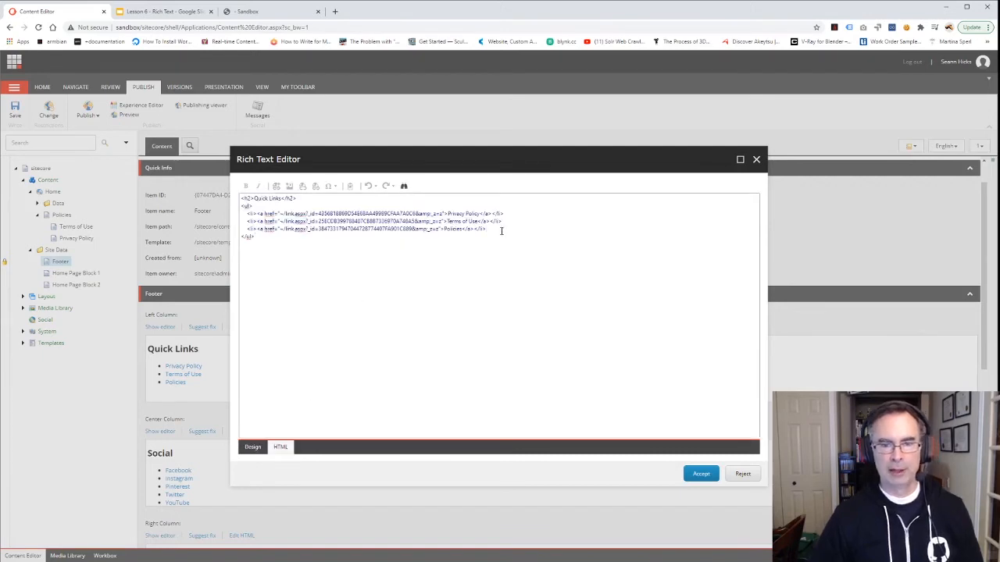
key("Return")
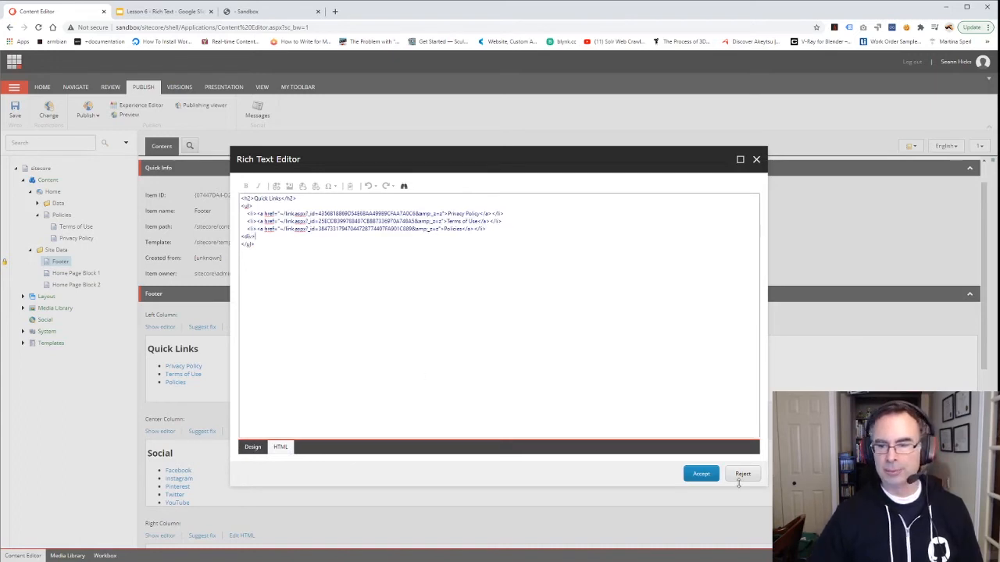
left_click(701, 474)
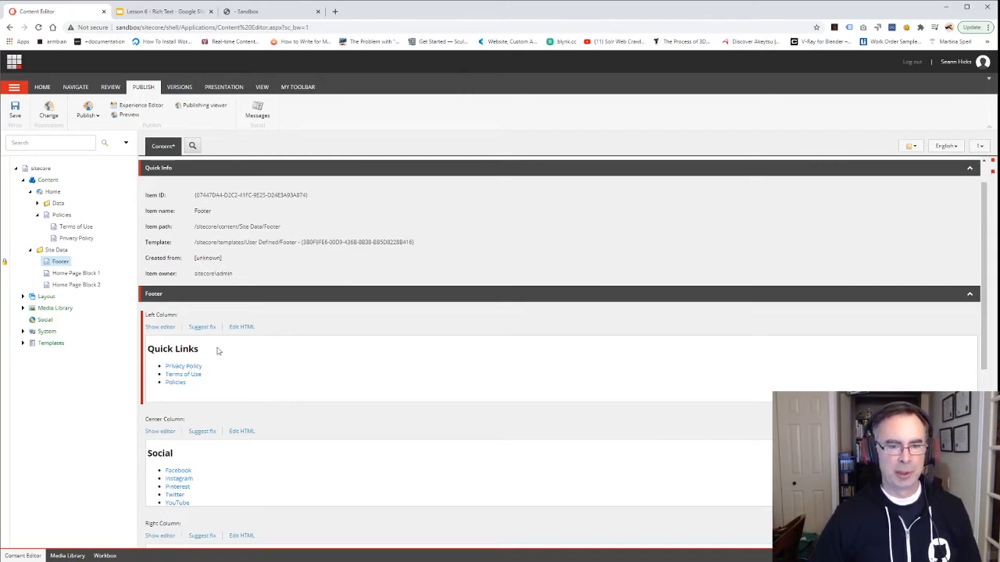
Compare the original and corrected HTML in the suggested fix for the Footer item's Left Column, and cancel the fix
left_click(201, 327)
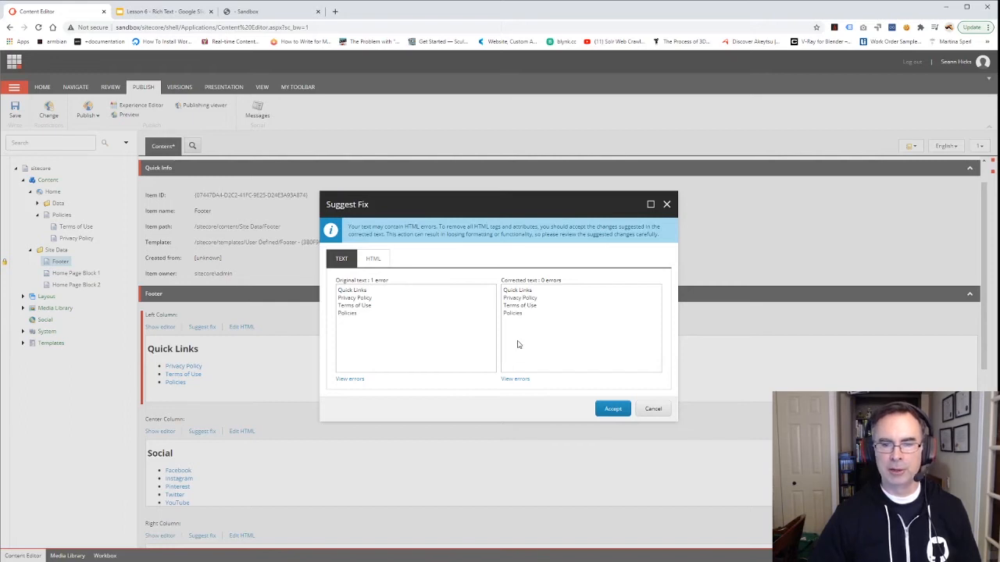
left_click(379, 260)
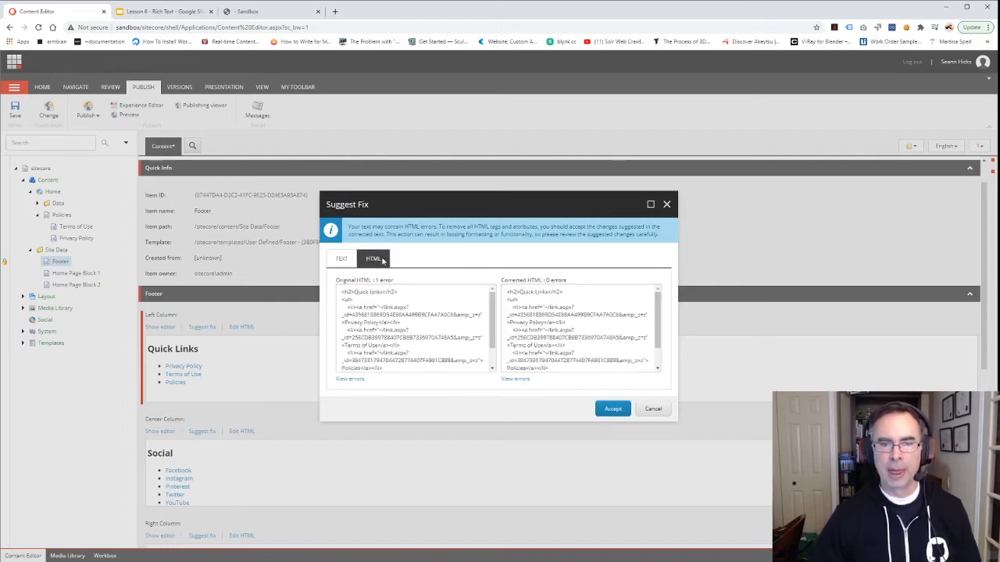
scroll(407, 328, "down", 2)
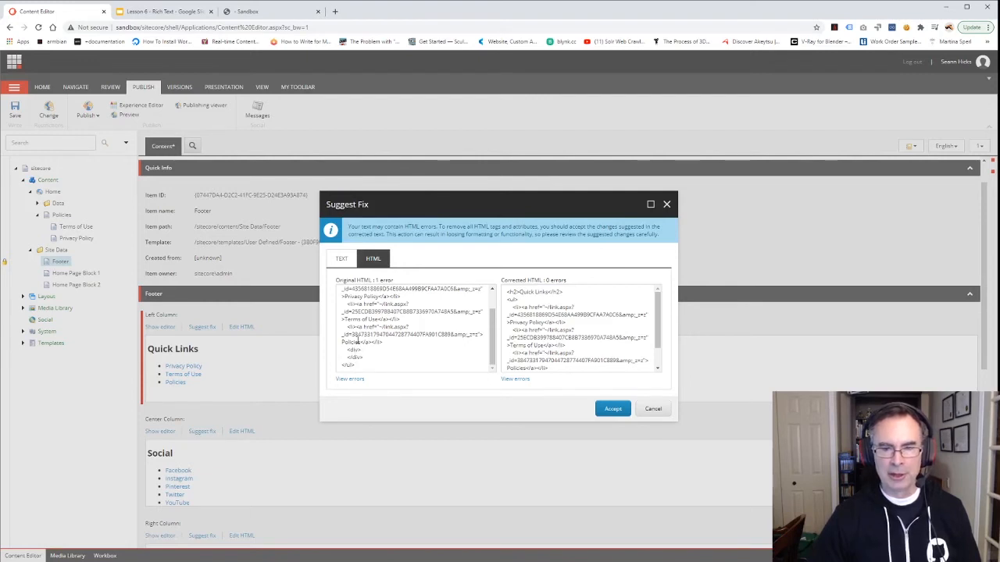
scroll(357, 342, "up", 3)
scroll(347, 299, "down", 5)
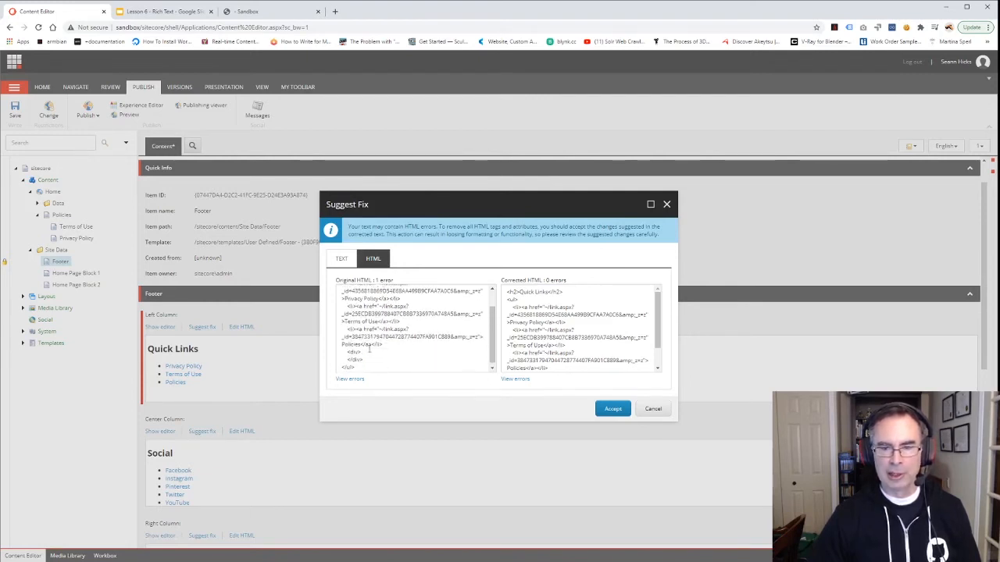
left_click_drag(659, 320, 659, 376)
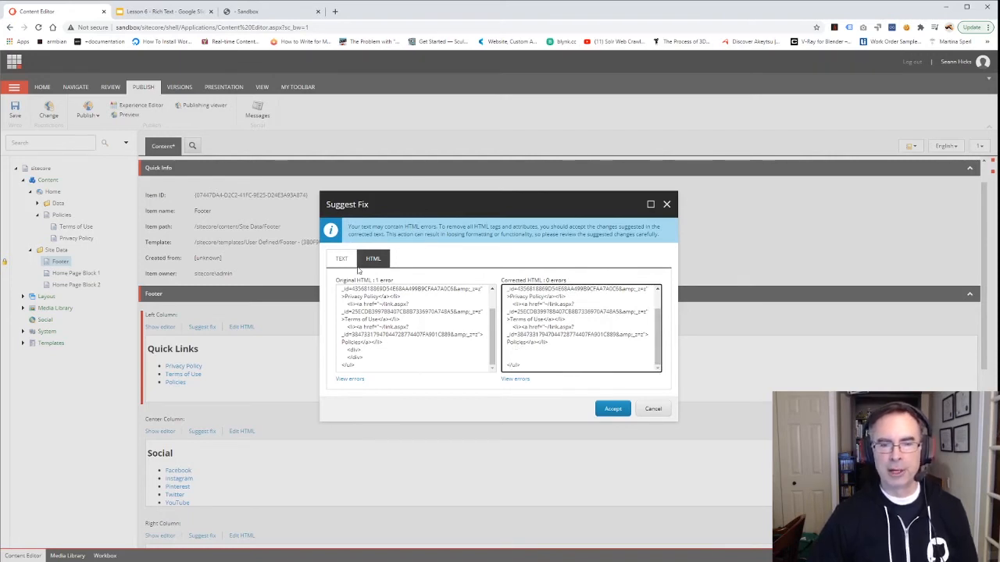
left_click(653, 408)
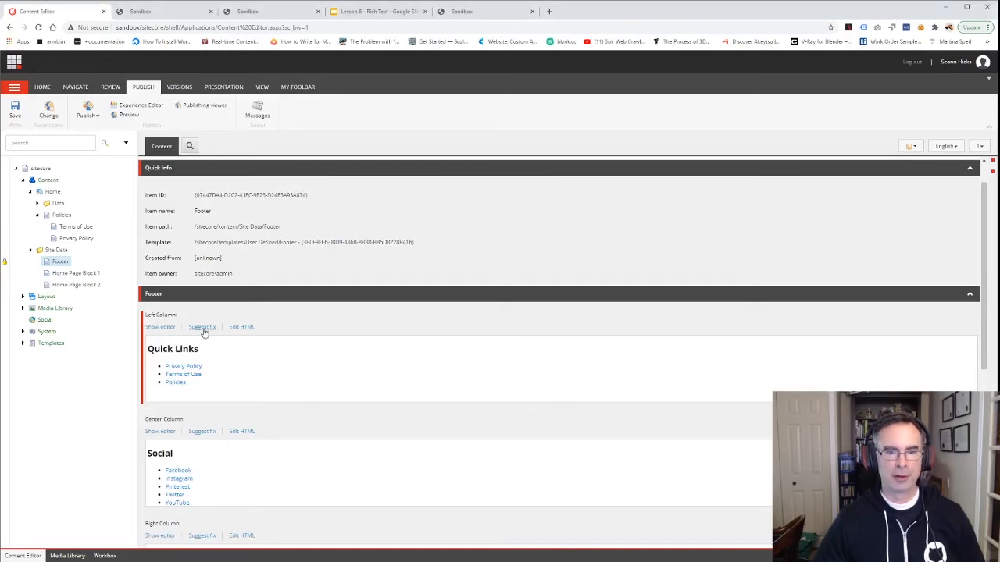
Accept the suggested HTML fix for the Footer item's Left Column and save the item
left_click(204, 327)
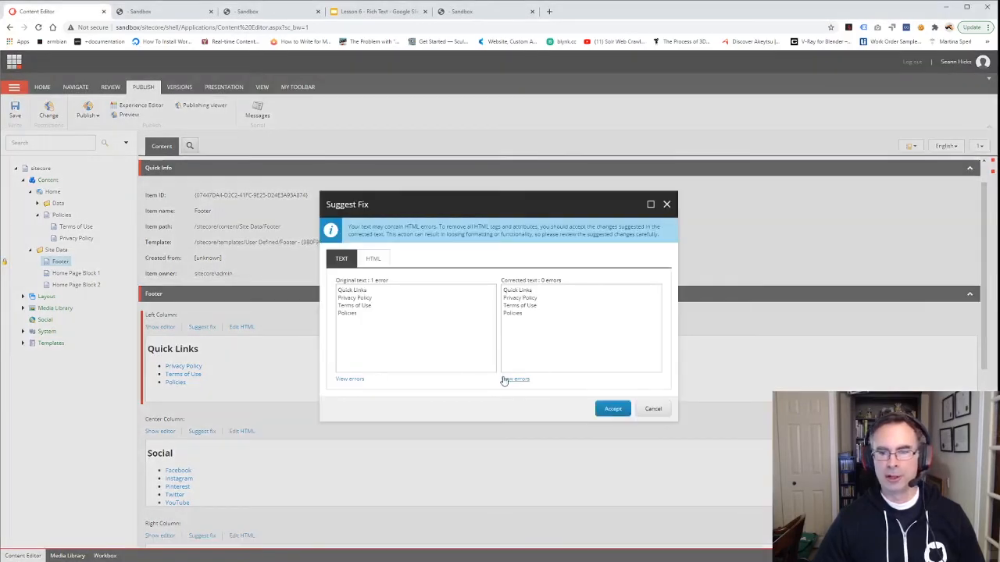
left_click(612, 409)
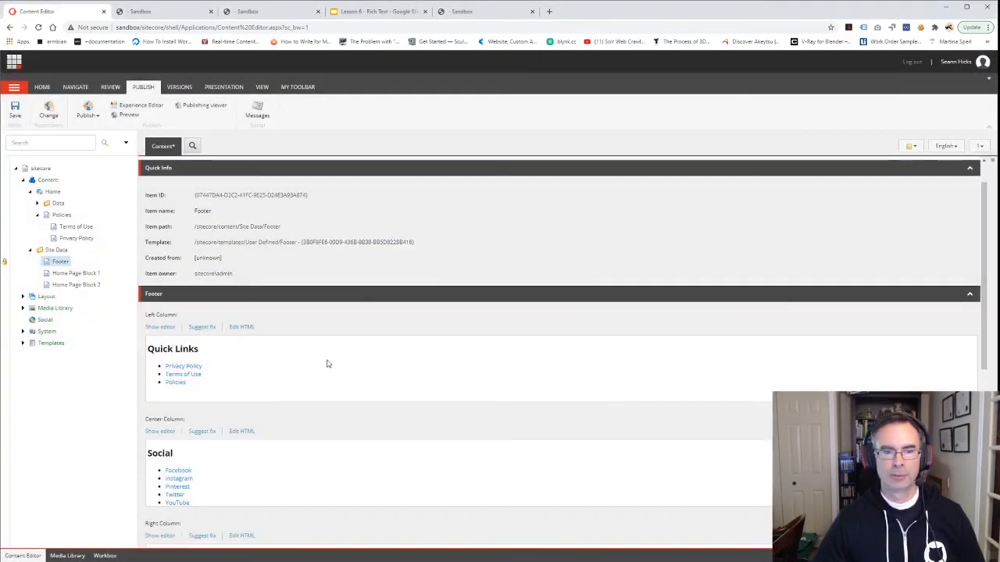
left_click(17, 117)
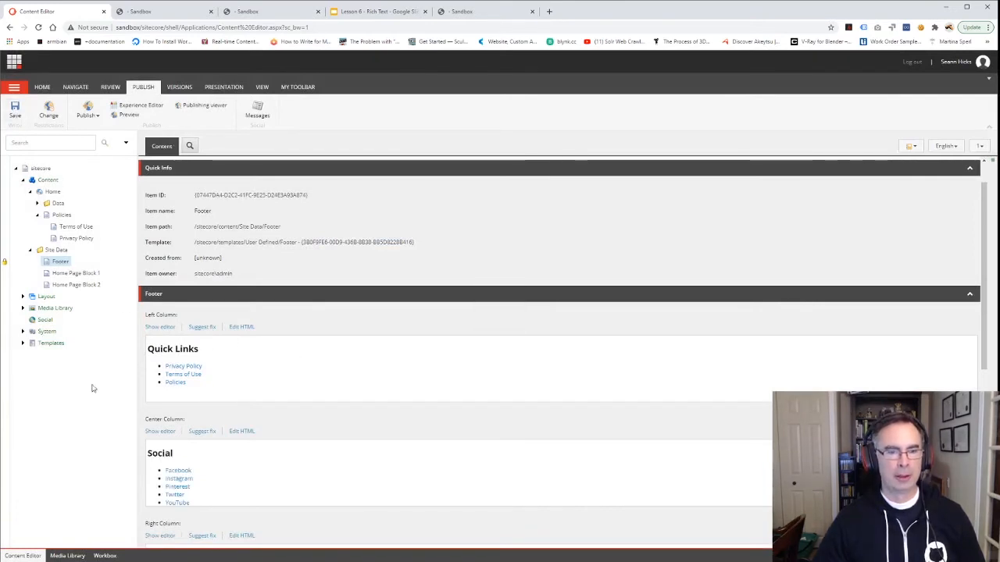
Open the Footer item's Center Column for rich text editing and add an empty bullet below YouTube
left_click(161, 432)
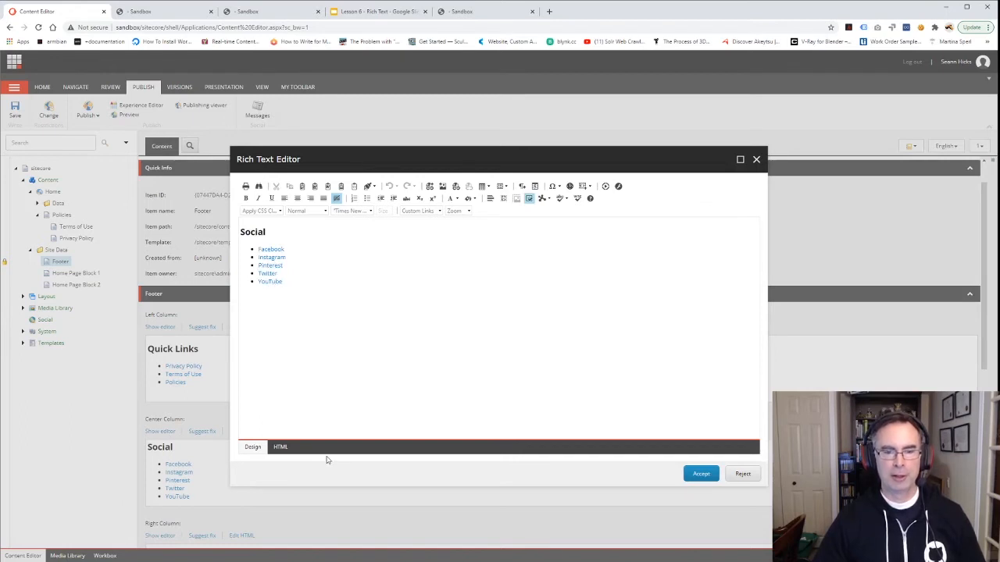
left_click(293, 281)
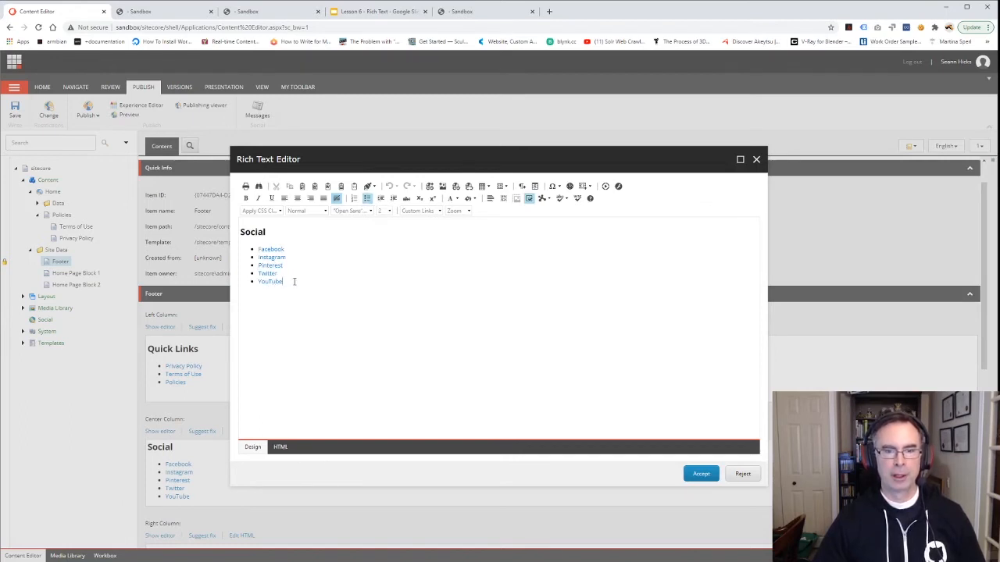
key("Return")
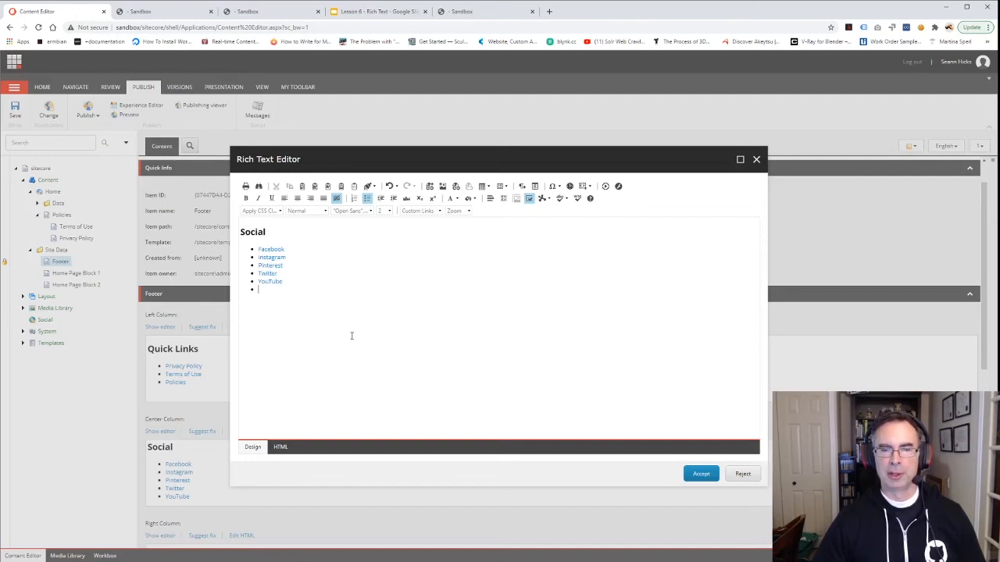
Insert the media item /Images/Social/facebook into the empty bullet with width 50 and height 50
left_click(442, 185)
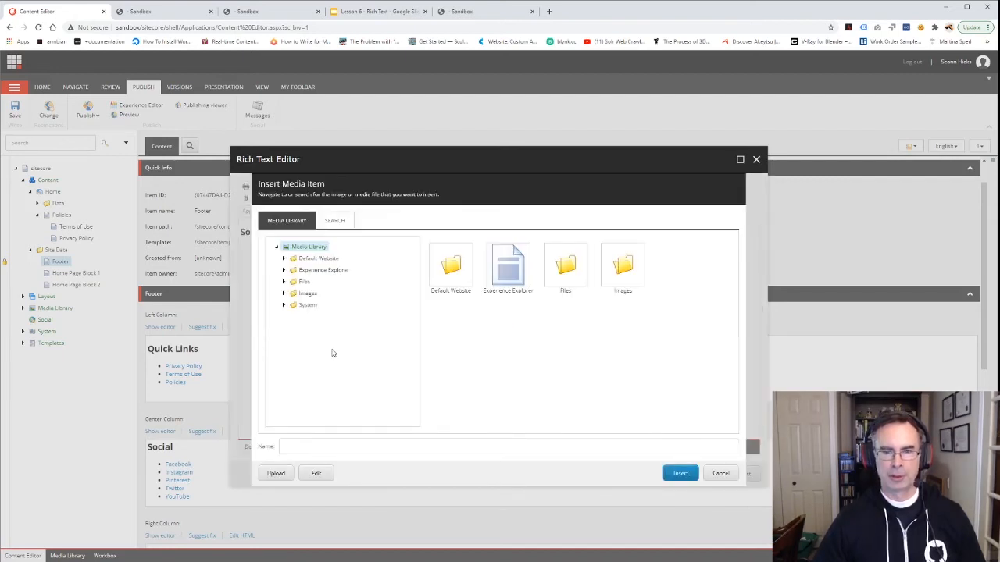
left_click(283, 293)
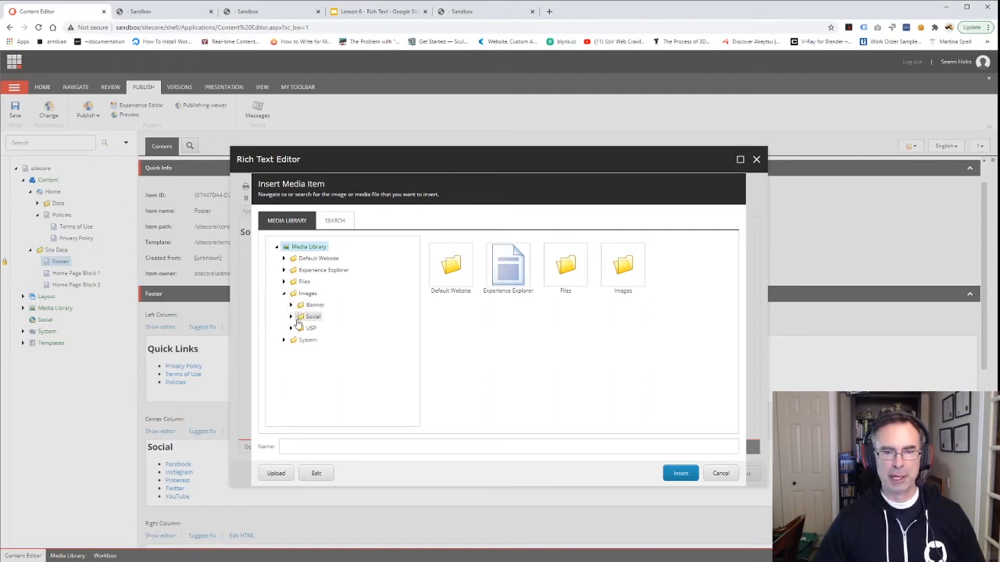
left_click(290, 316)
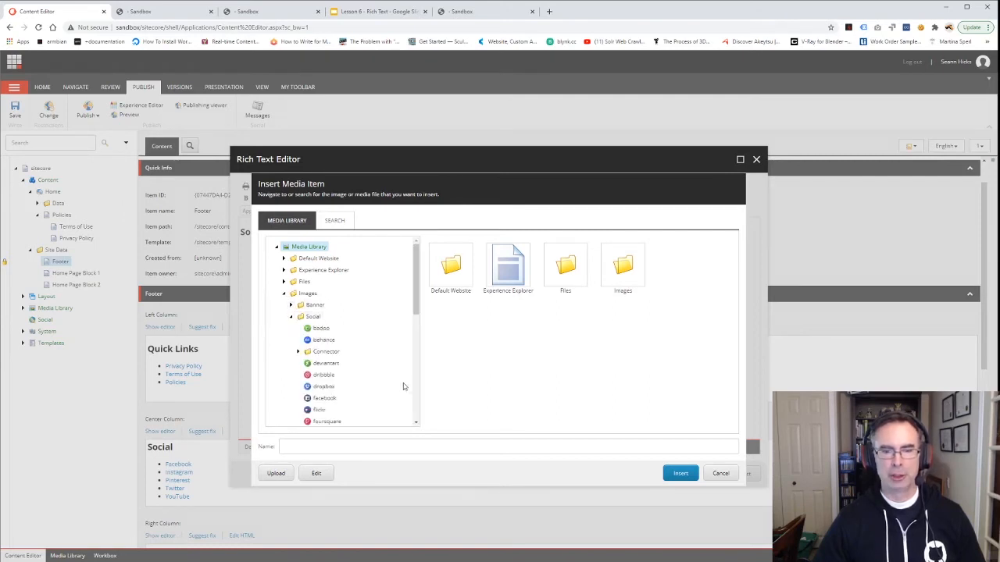
scroll(355, 312, "down", 3)
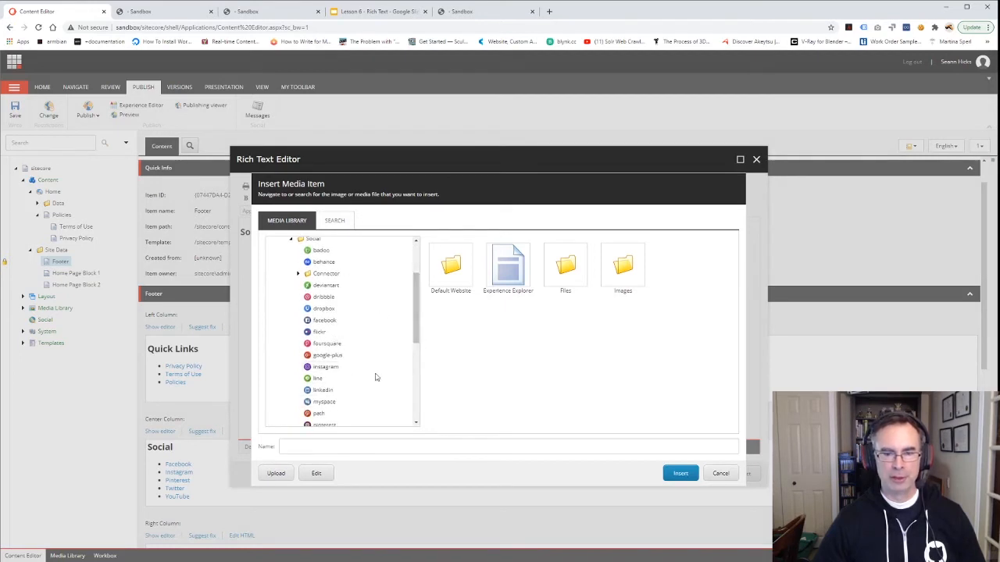
mouse_move(416, 337)
left_mouse_down()
mouse_move(421, 396)
mouse_move(420, 342)
left_mouse_up()
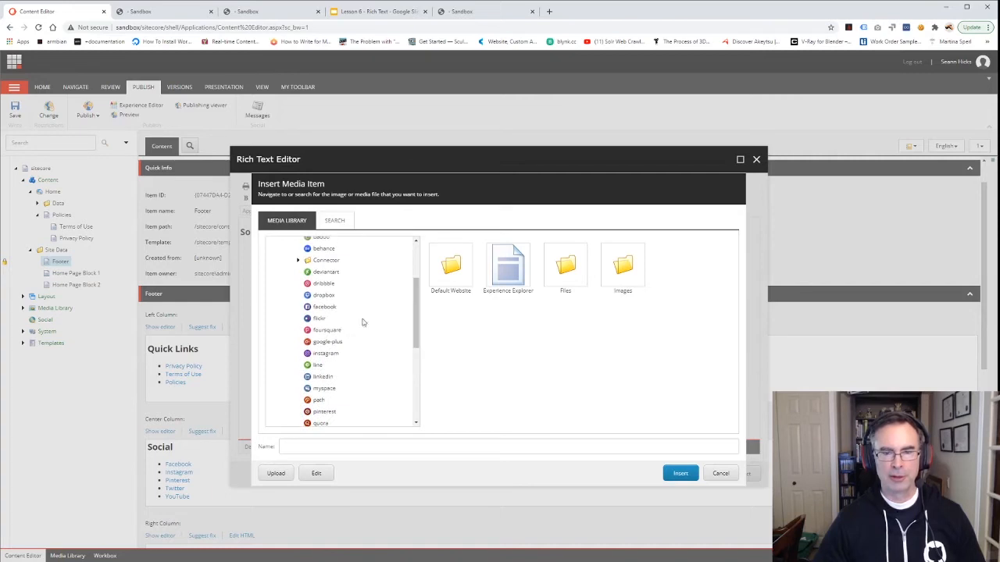
left_click(324, 306)
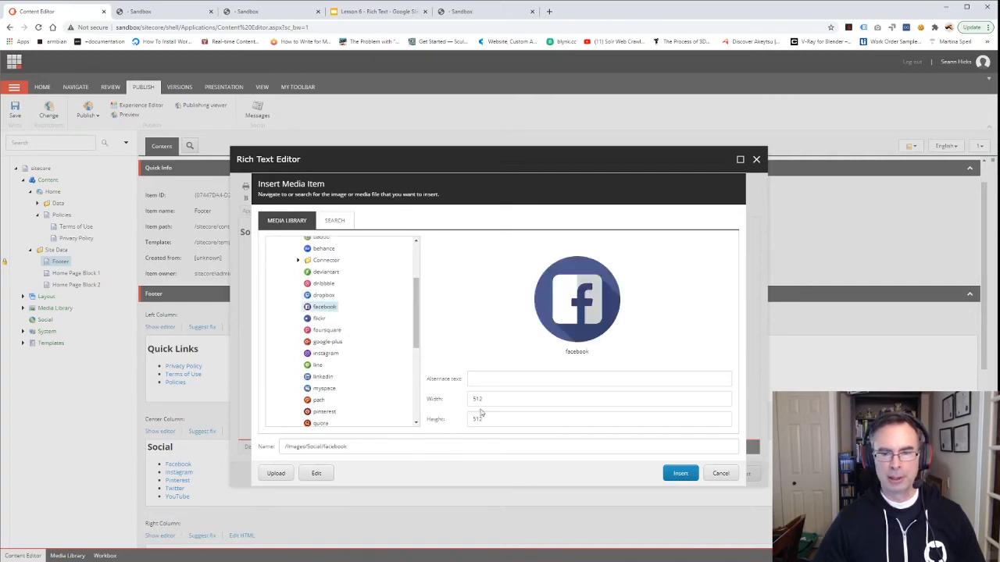
left_click_drag(487, 399, 453, 417)
type("5050")
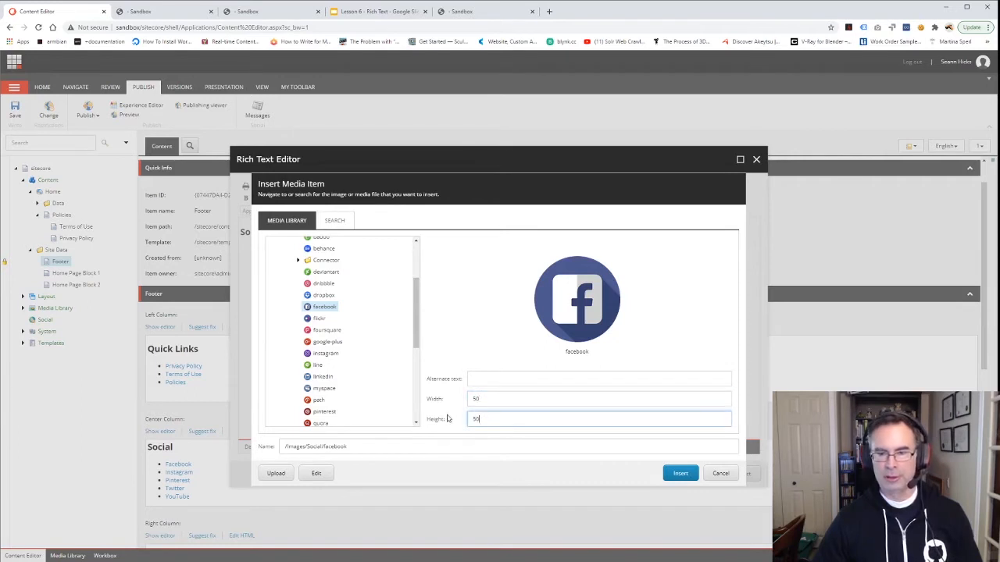
left_click(695, 474)
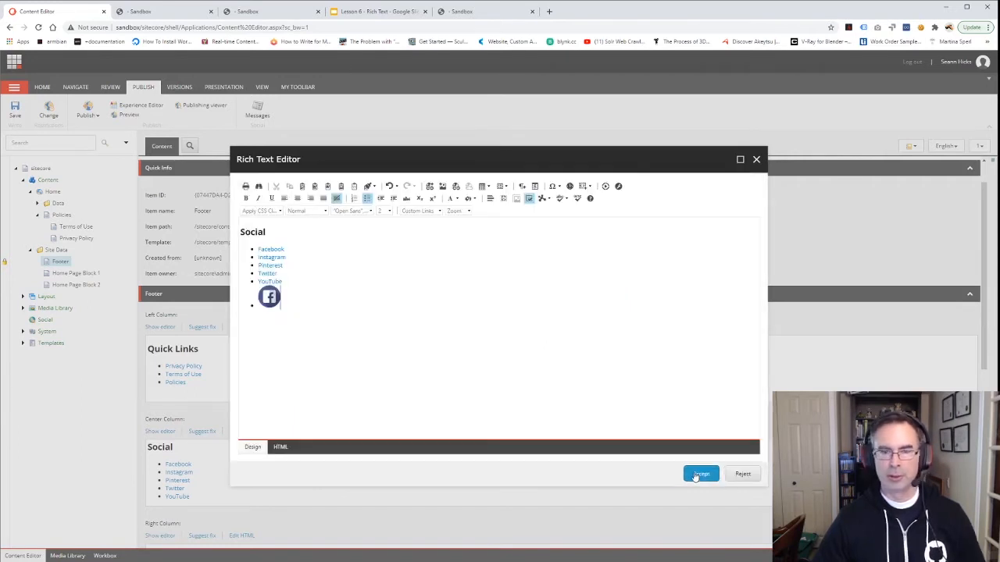
left_click(270, 297)
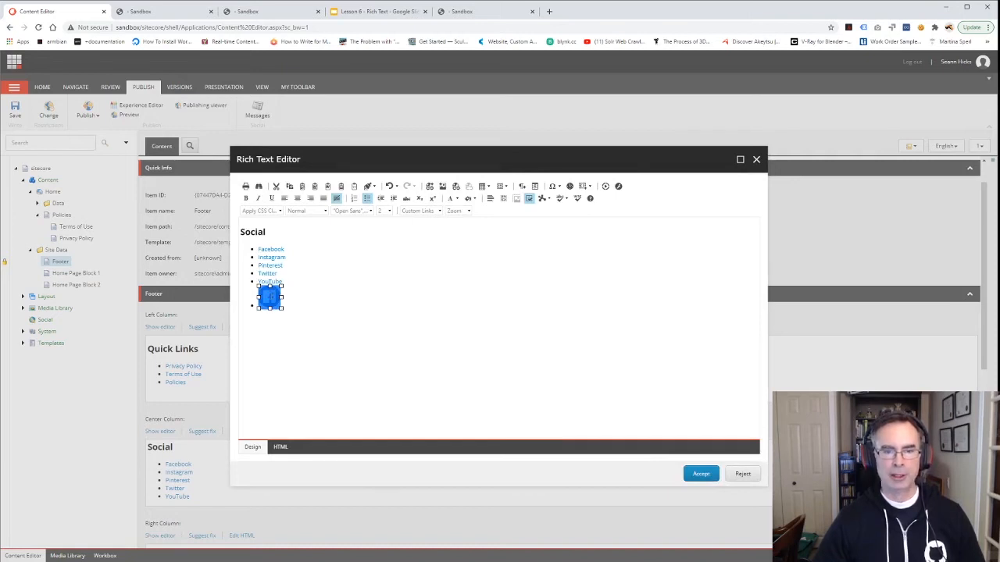
left_click(456, 186)
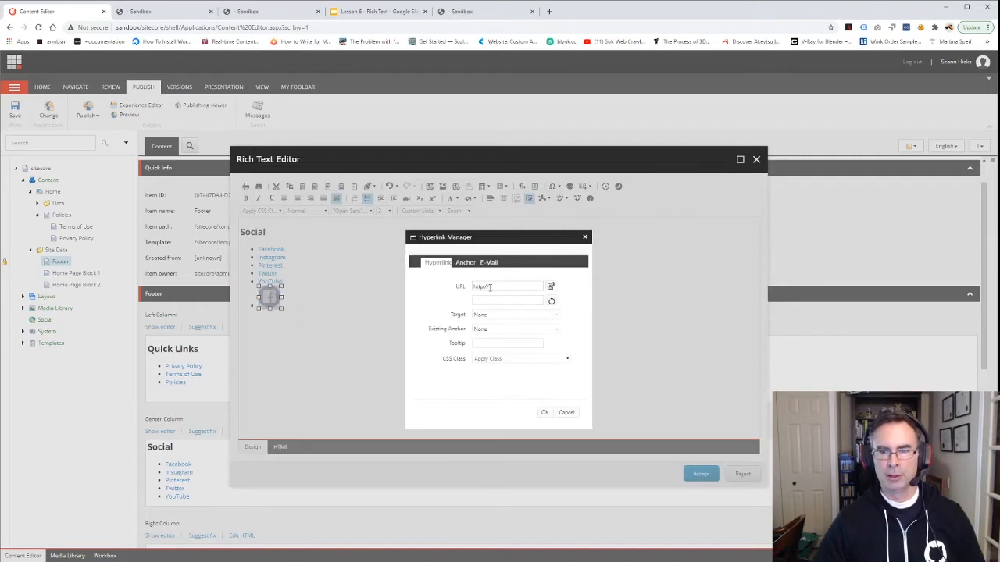
double_click(488, 286)
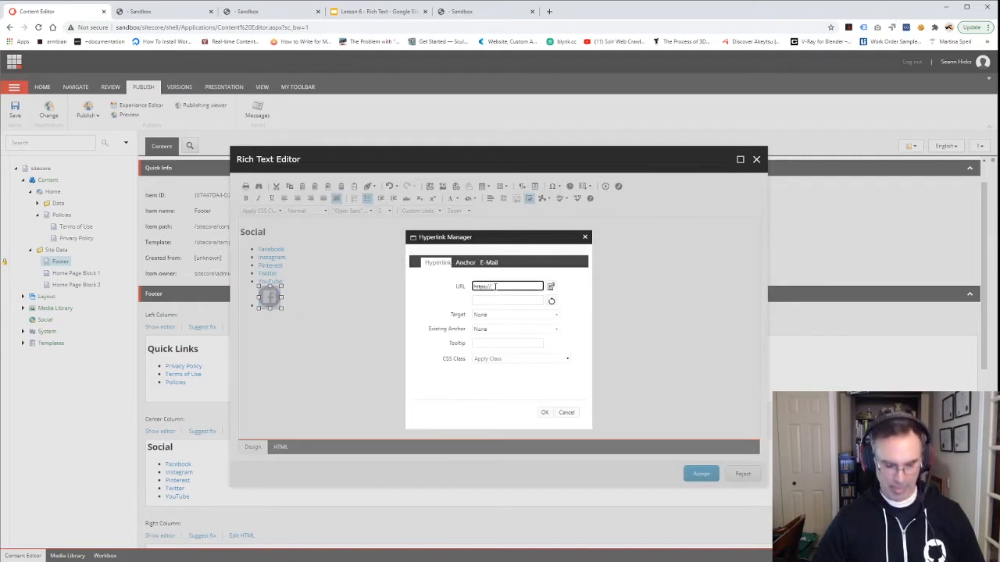
left_click(505, 306)
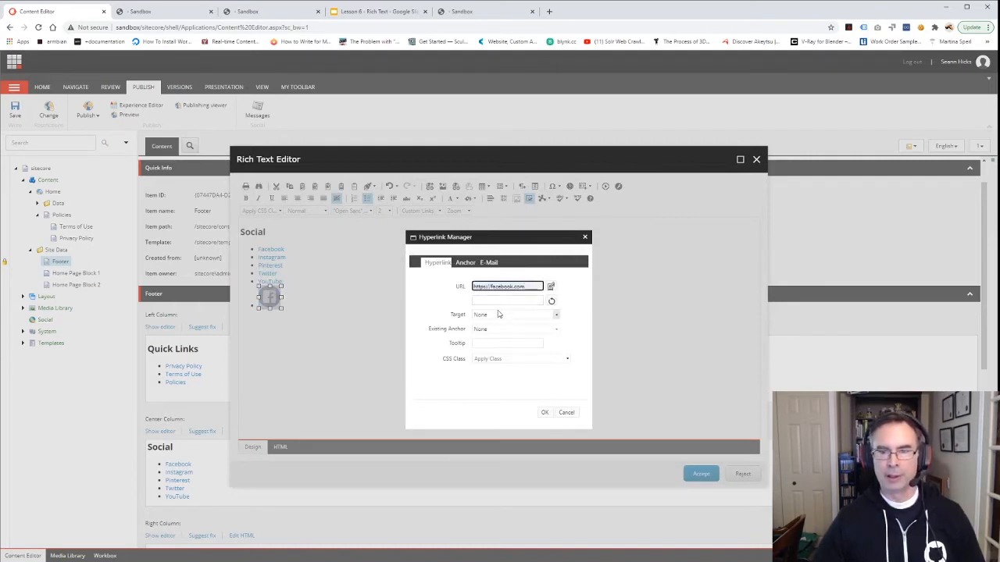
left_click(554, 315)
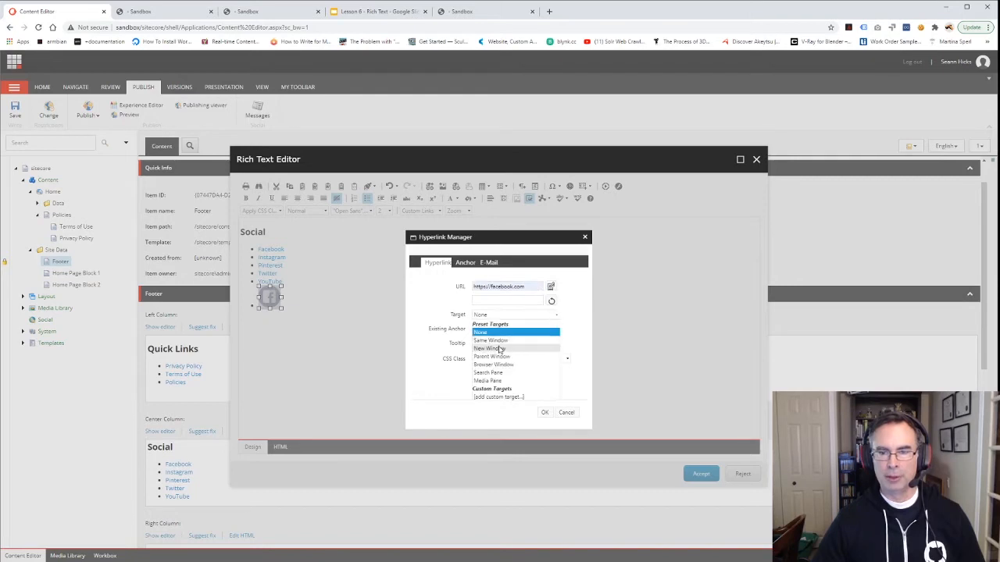
left_click(492, 348)
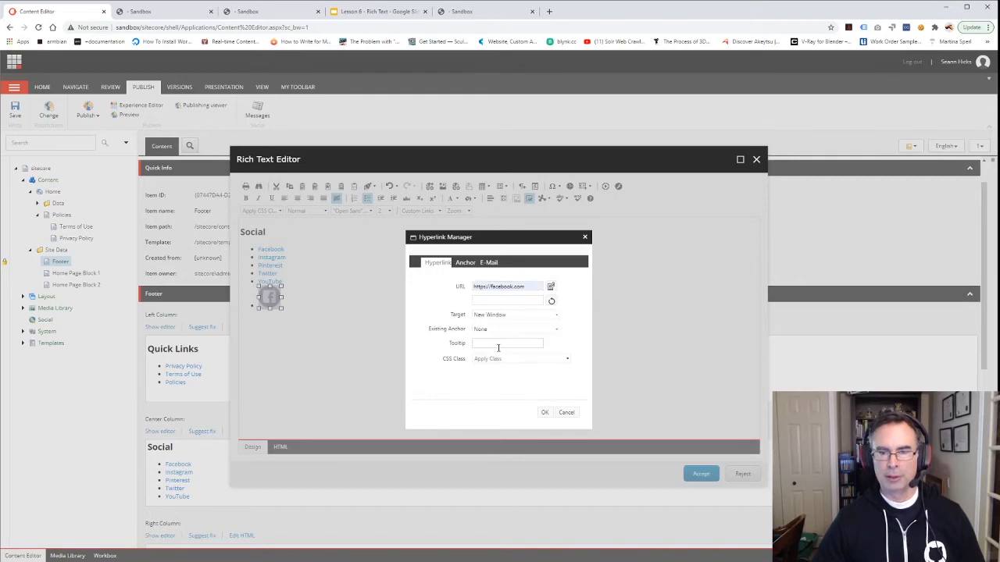
left_click(547, 414)
Add a bullet below the Facebook icon and insert the media item /Images/Social/instagram with width 50 and height 50
left_click(300, 304)
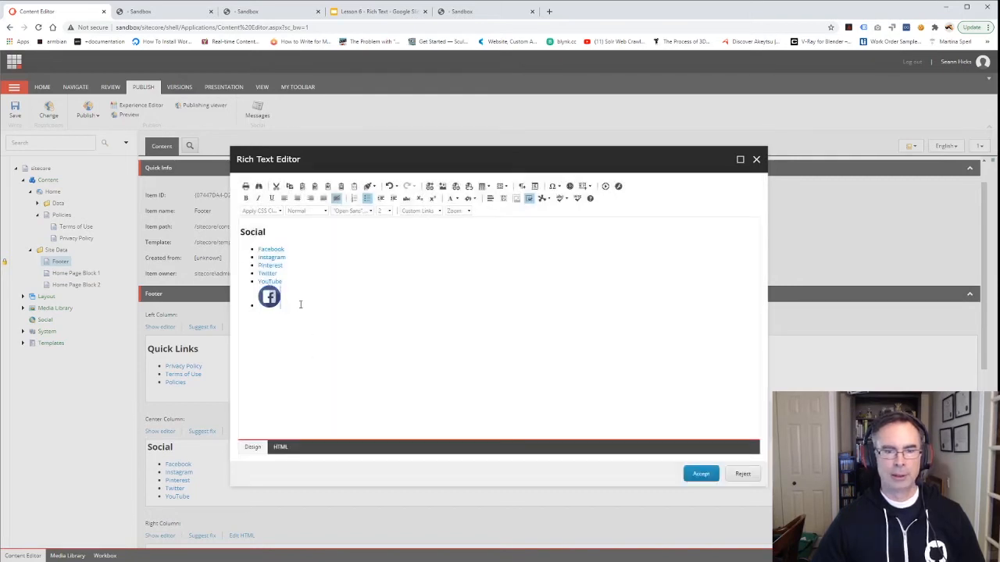
key("Return")
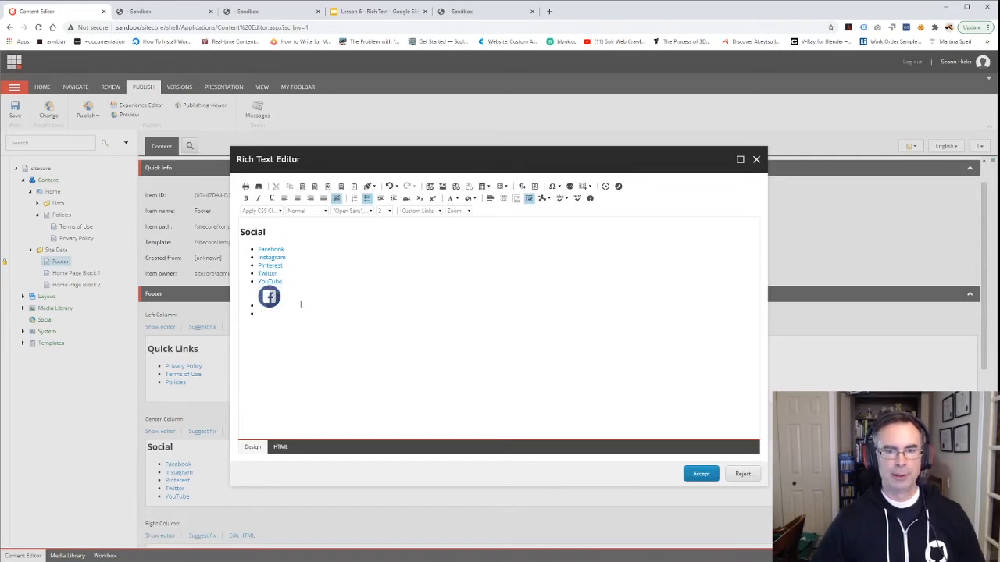
left_click(443, 186)
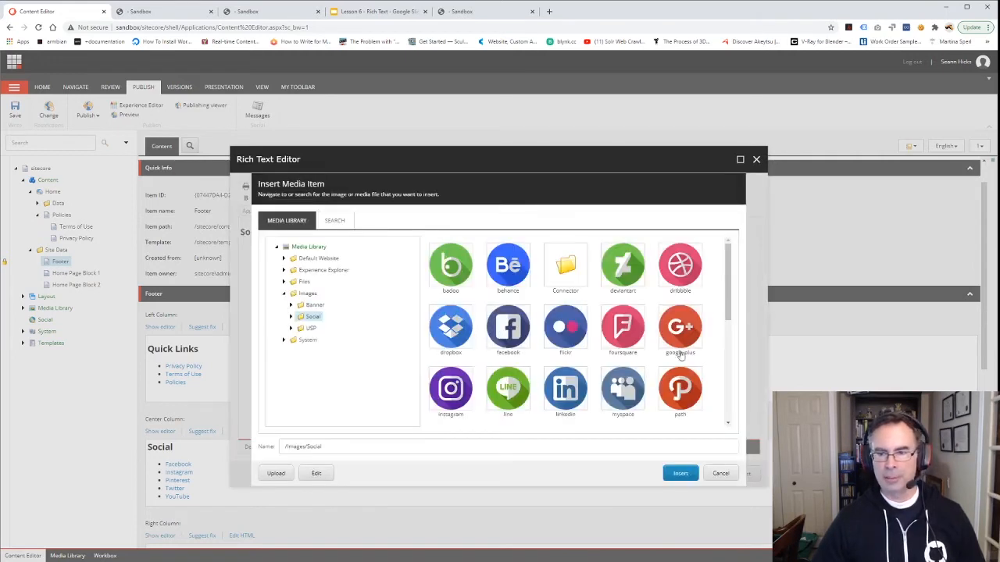
scroll(680, 343, "down", 1)
scroll(506, 374, "down", 1)
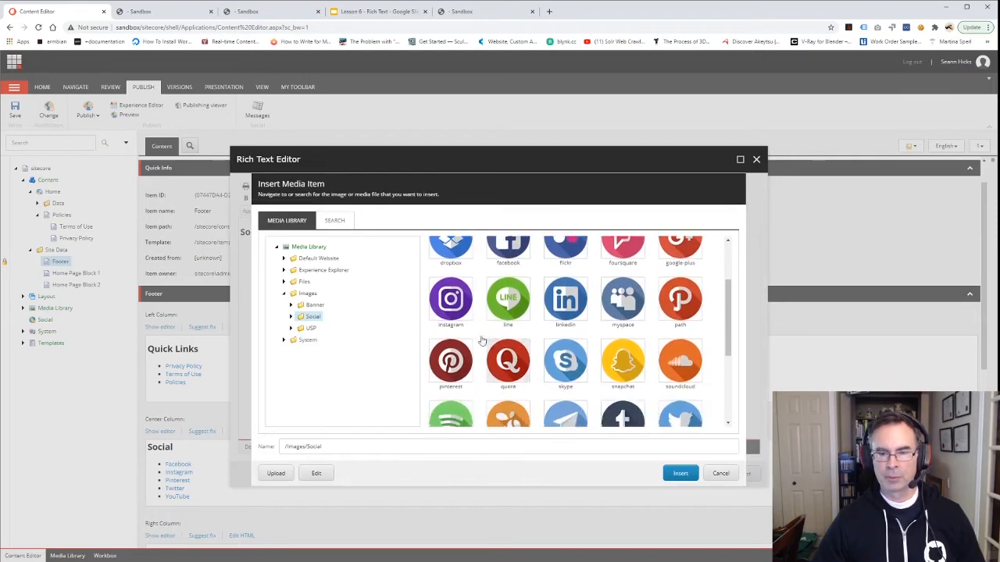
left_click(449, 300)
left_click_drag(505, 398, 445, 407)
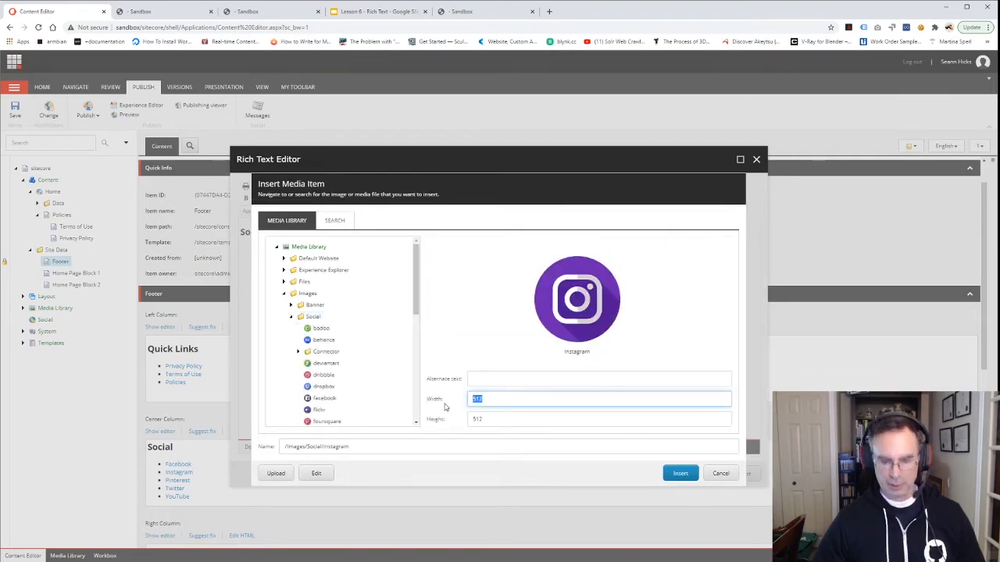
type("50")
key("Tab")
type("50")
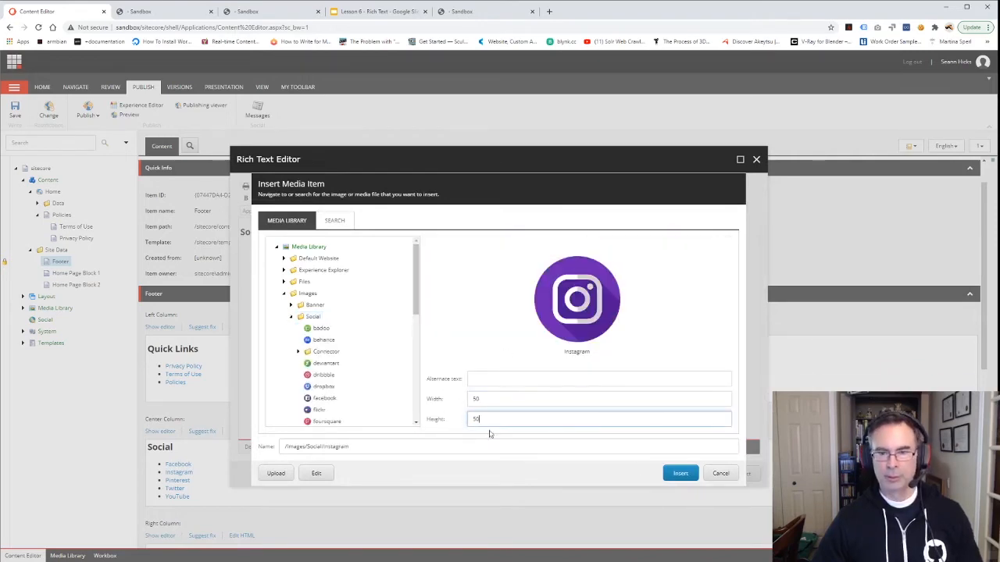
left_click(681, 473)
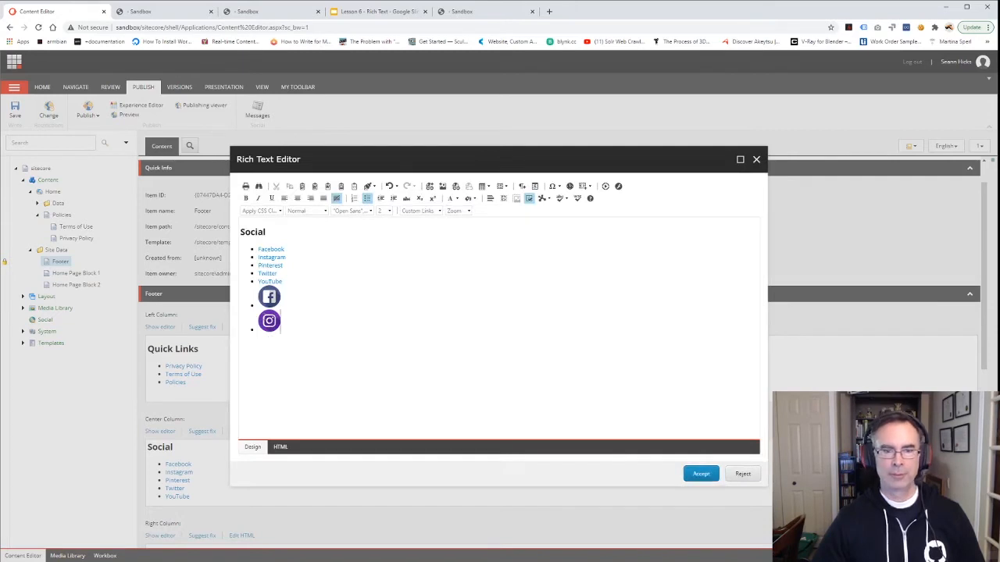
left_click(270, 321)
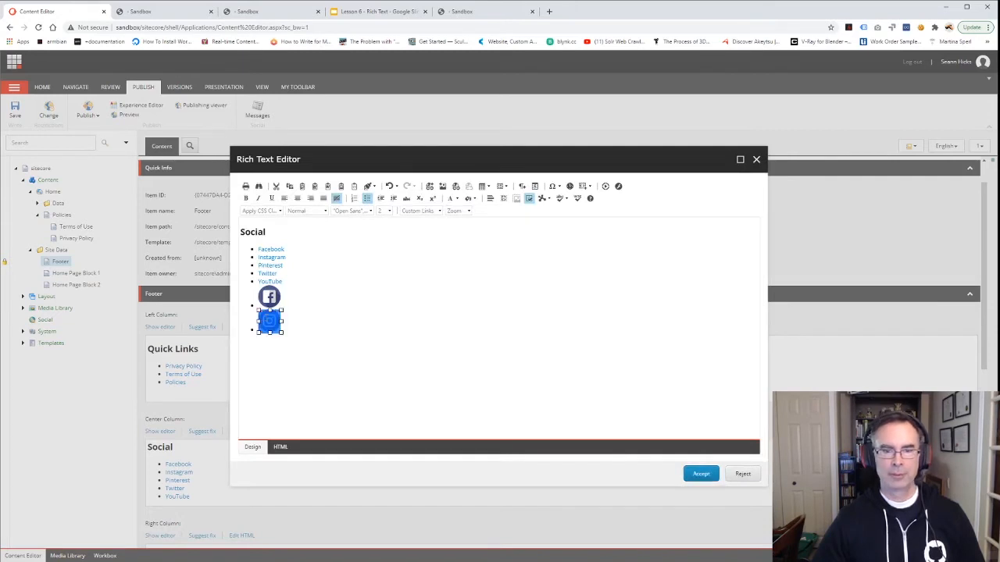
left_click(456, 187)
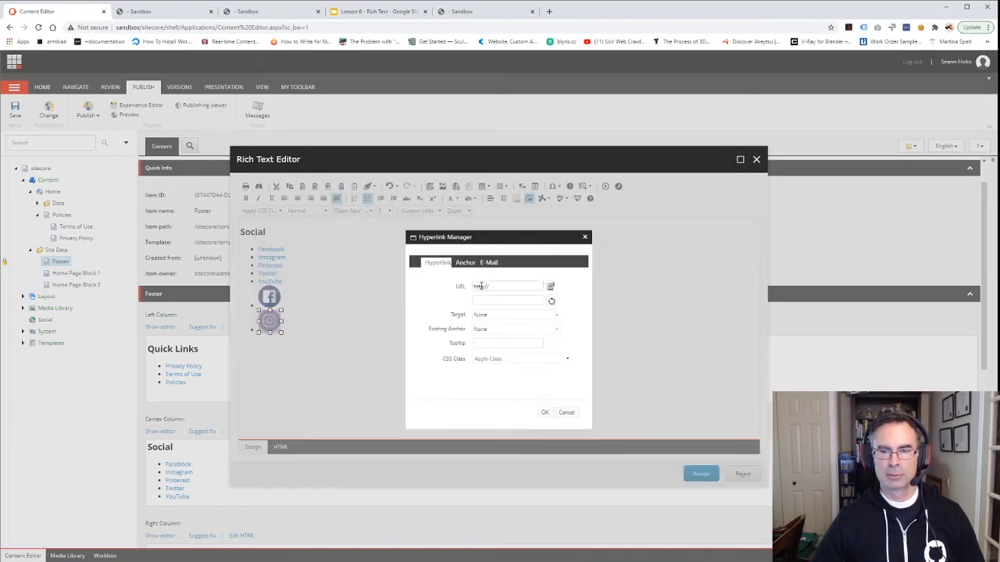
left_click(481, 287)
left_click(495, 286)
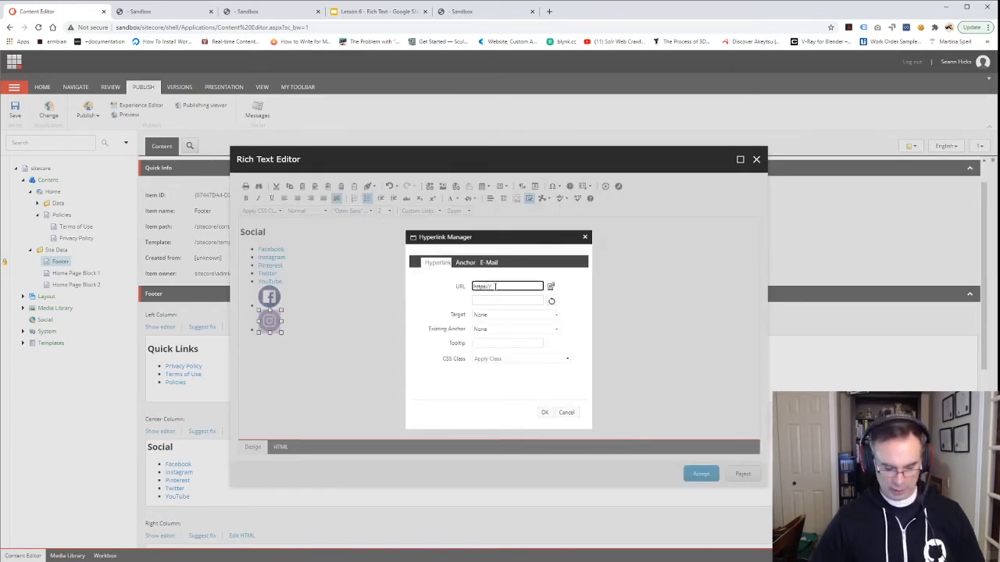
left_click(506, 317)
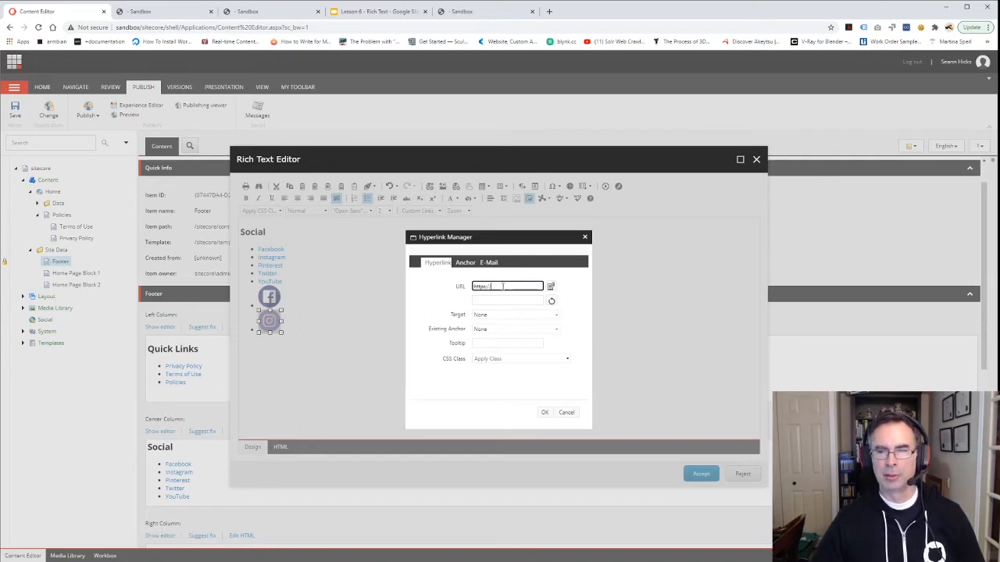
type("insta")
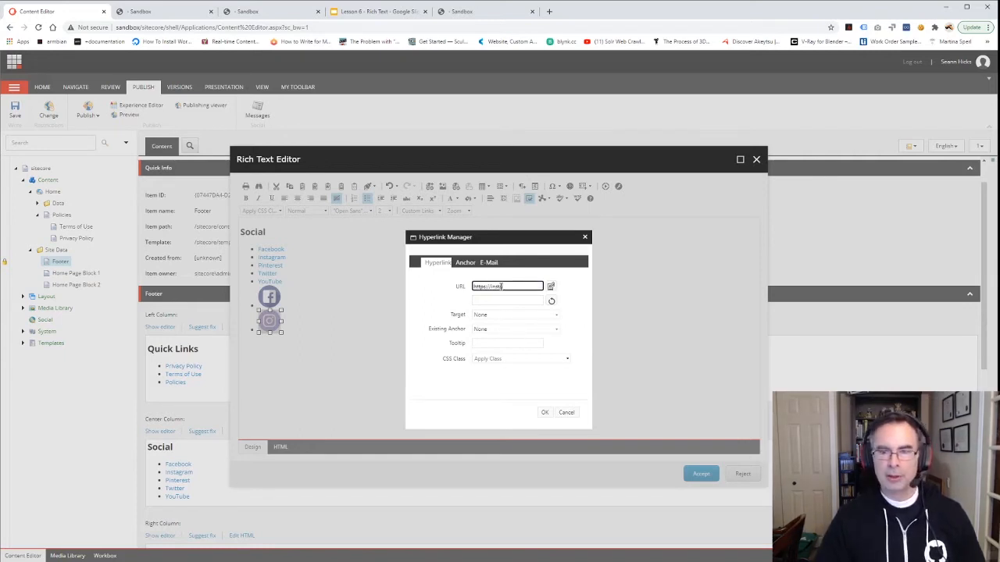
type("gram")
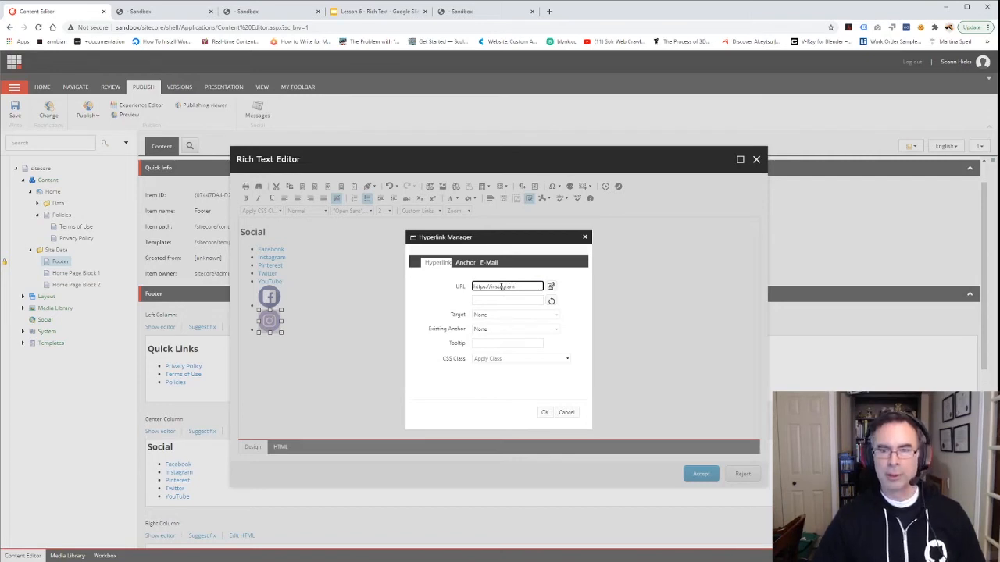
type(".com")
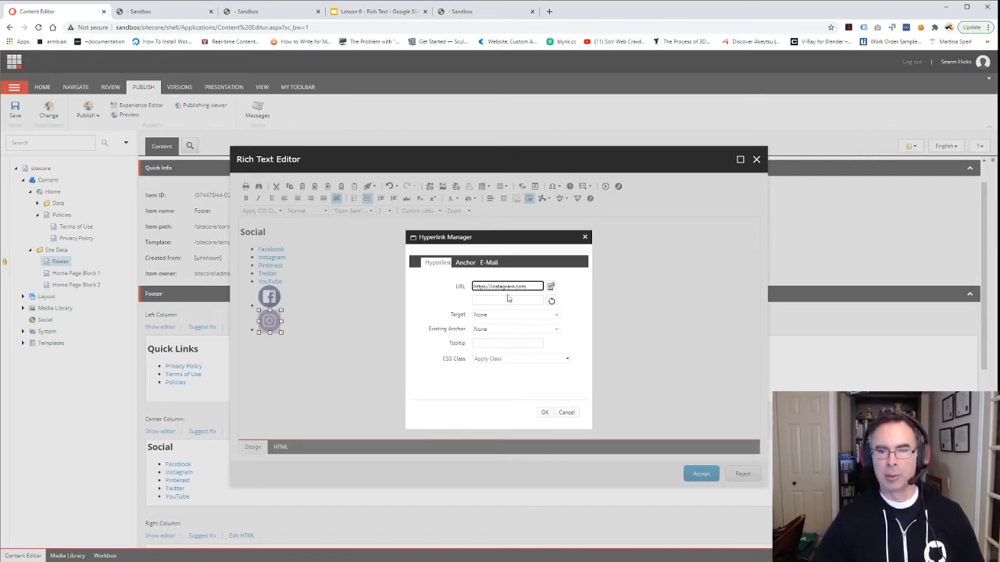
left_click(556, 314)
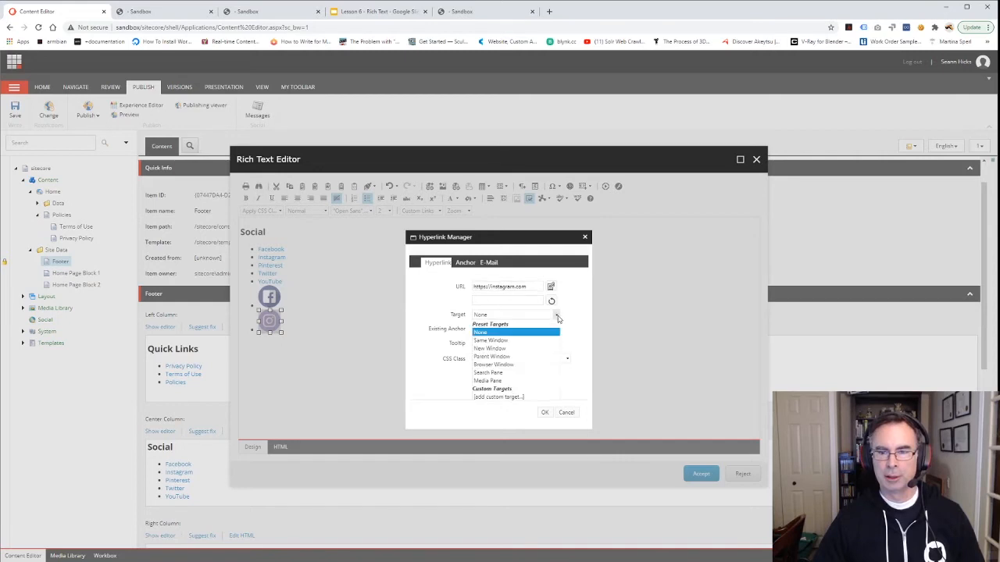
left_click(492, 348)
left_click(545, 412)
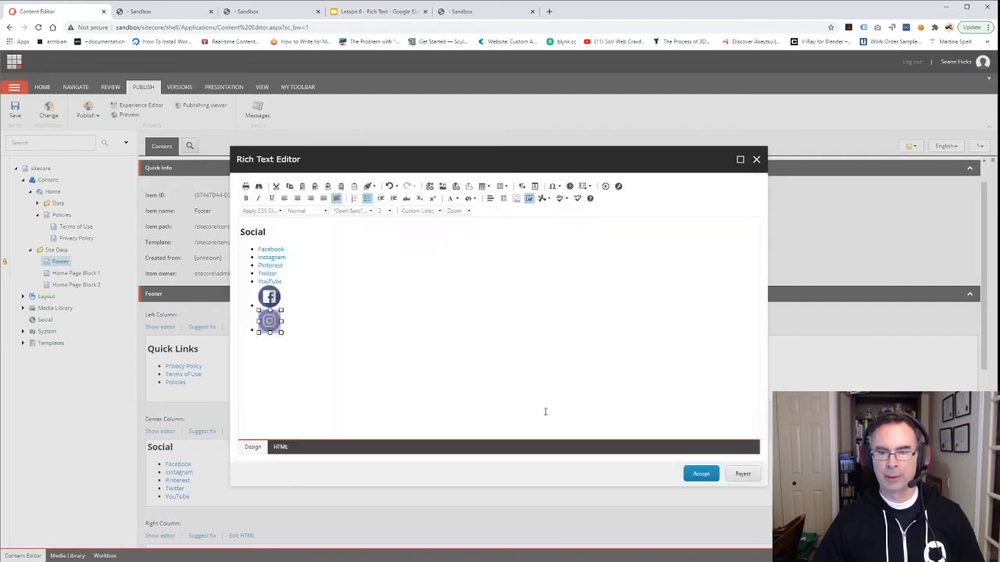
Add a bullet below the Instagram icon and insert the media item /Images/Social/pinterest with width 50 and height 50
left_click(297, 327)
key("Return")
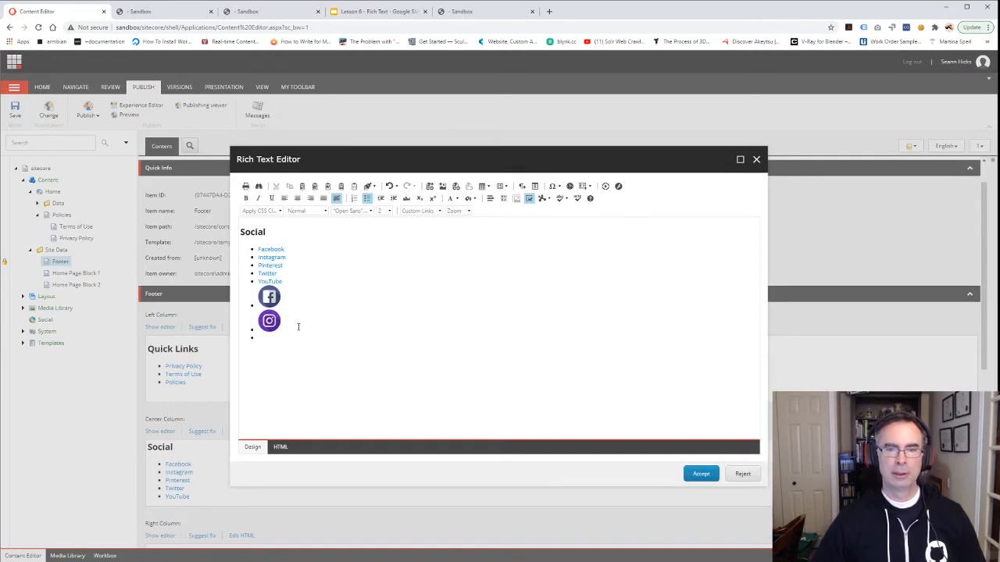
left_click(430, 186)
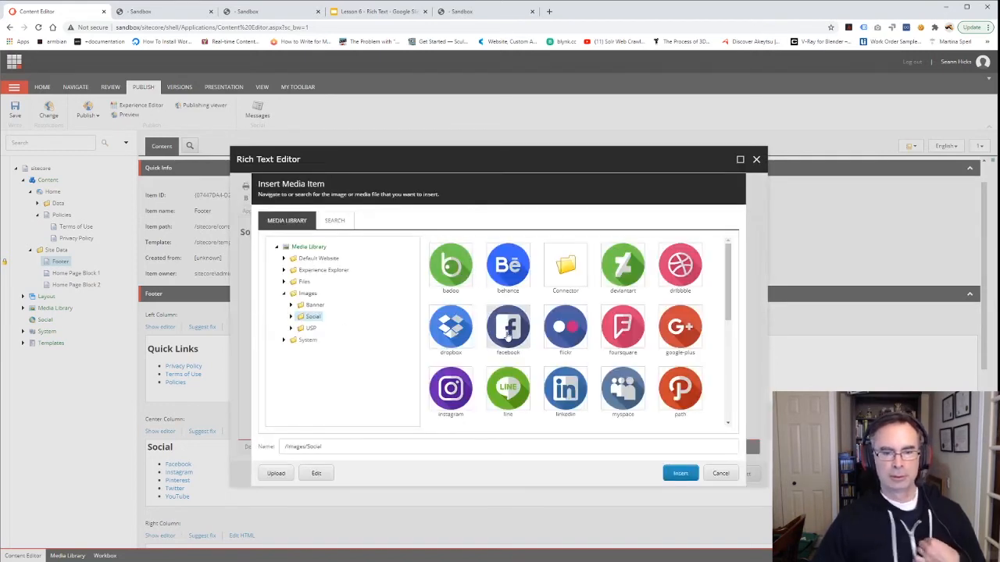
scroll(671, 383, "down", 2)
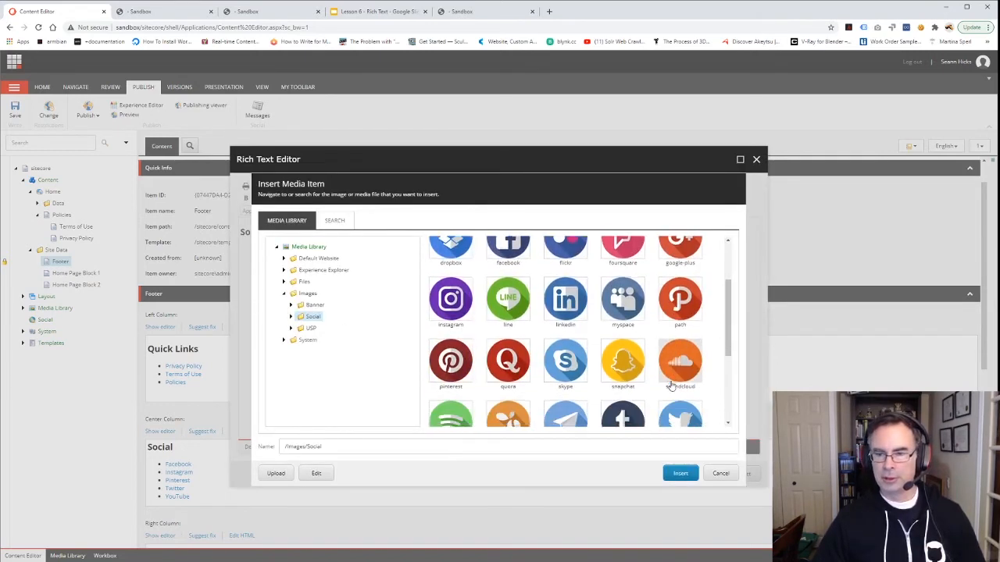
left_click(439, 347)
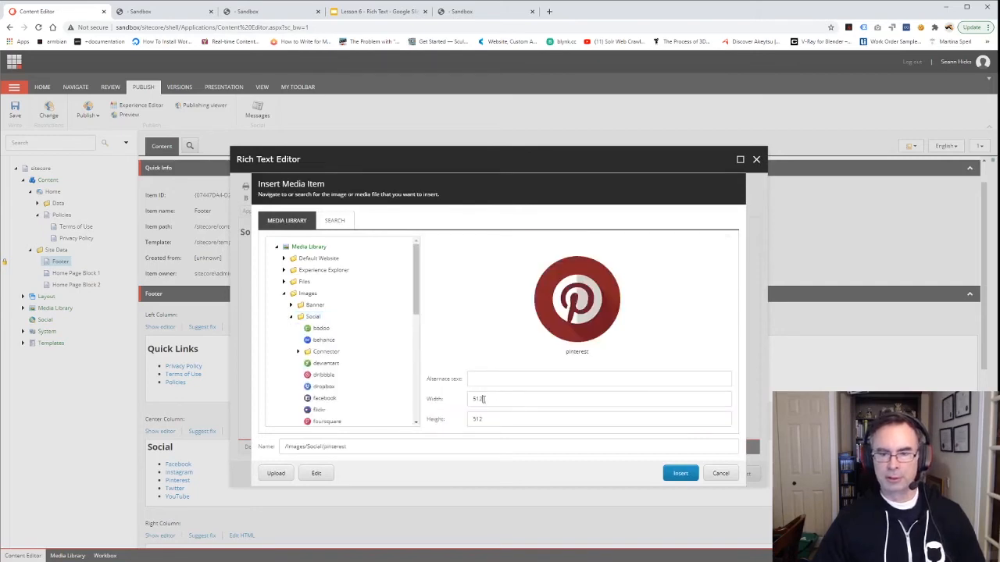
double_click(483, 400)
type("50")
left_click(490, 420)
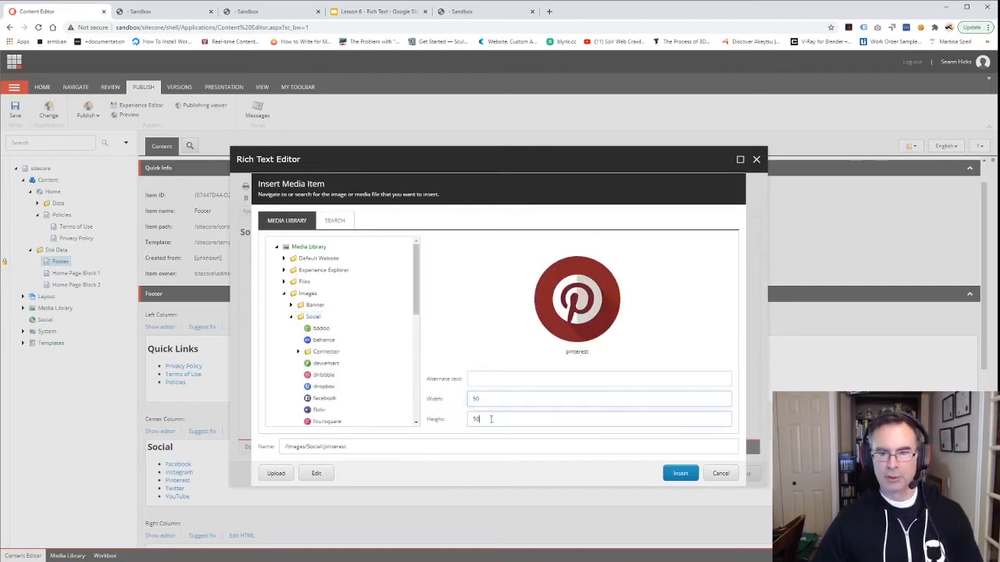
left_click(680, 472)
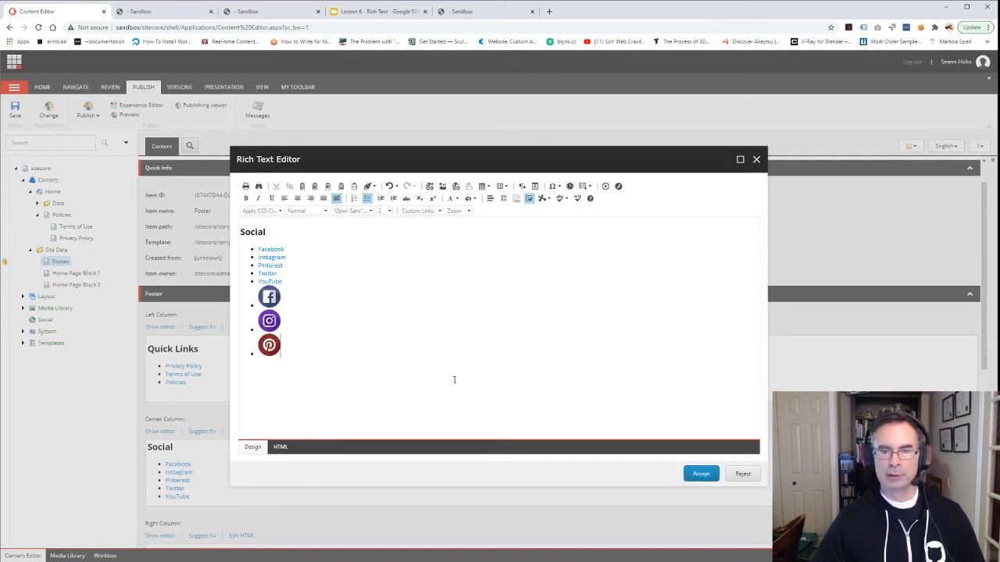
left_click(269, 344)
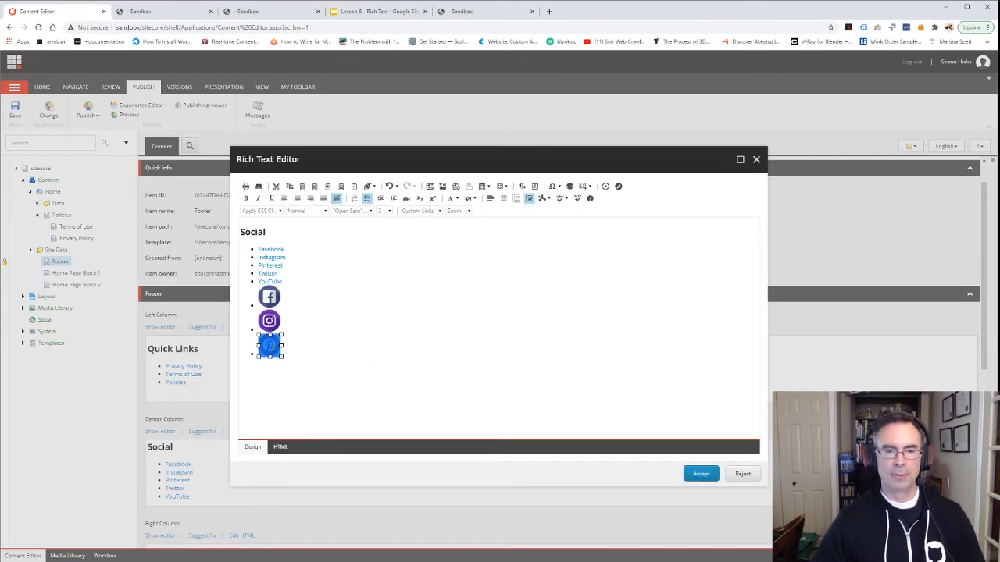
left_click(449, 188)
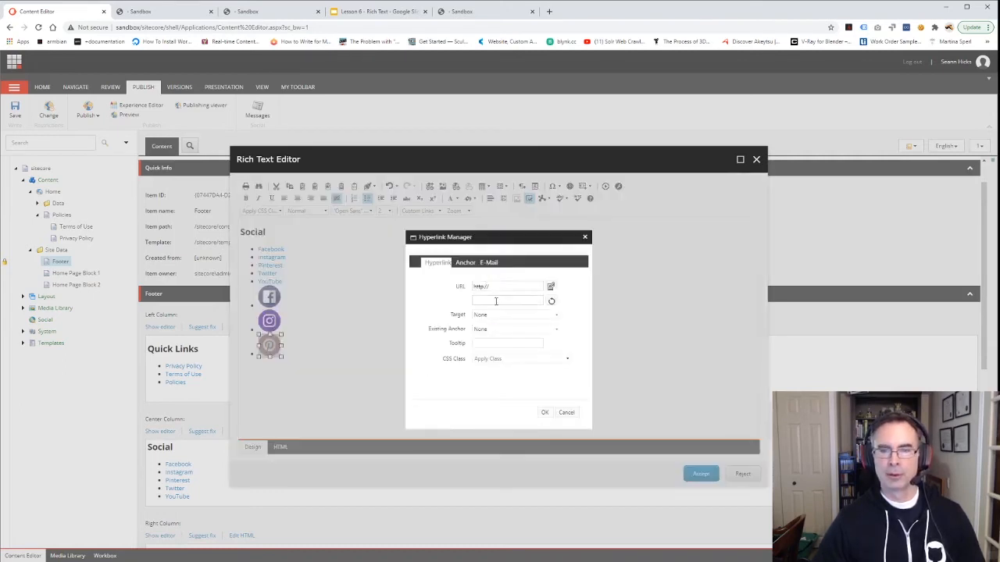
left_click(482, 287)
type("s://")
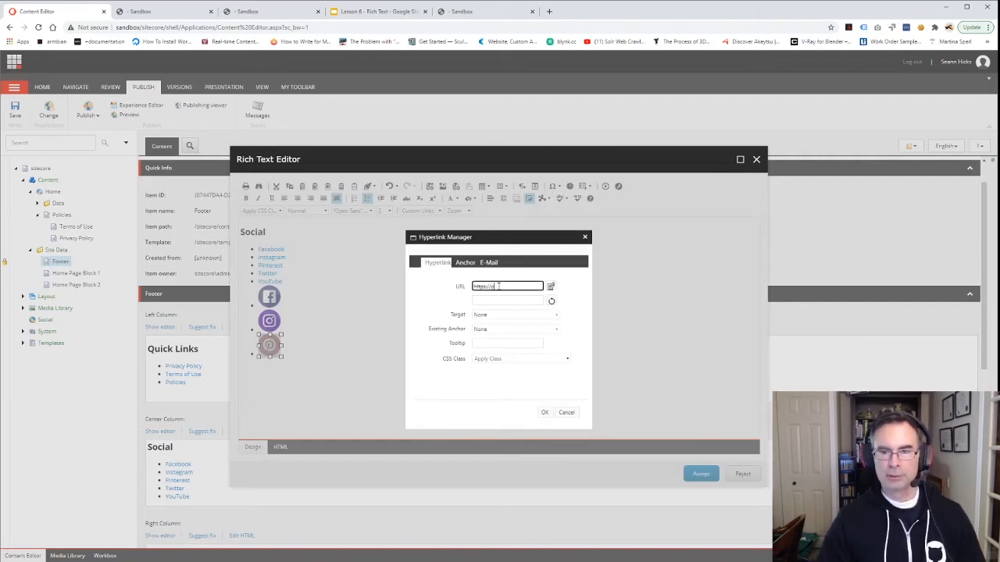
type("pinterest.c")
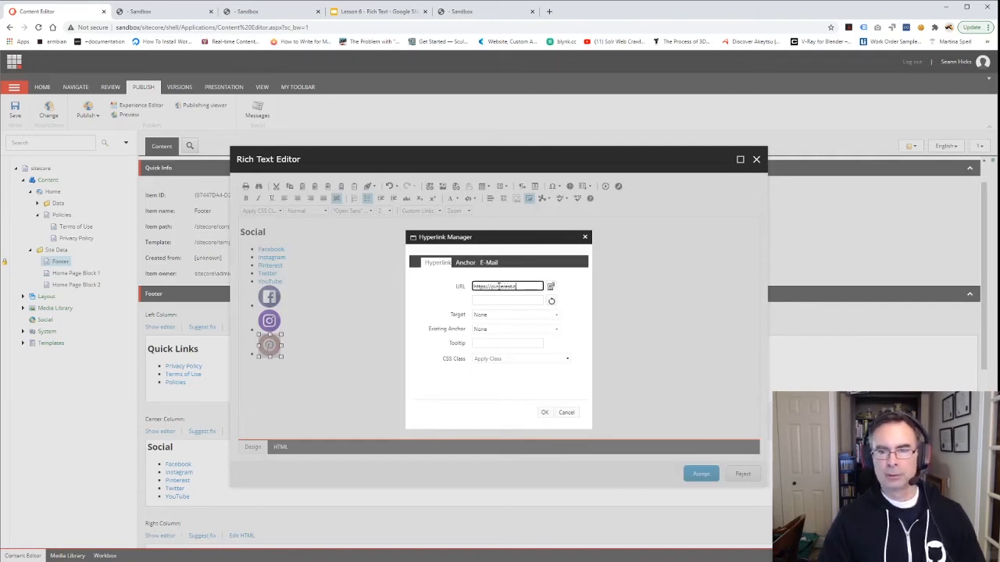
type("om")
left_click(480, 316)
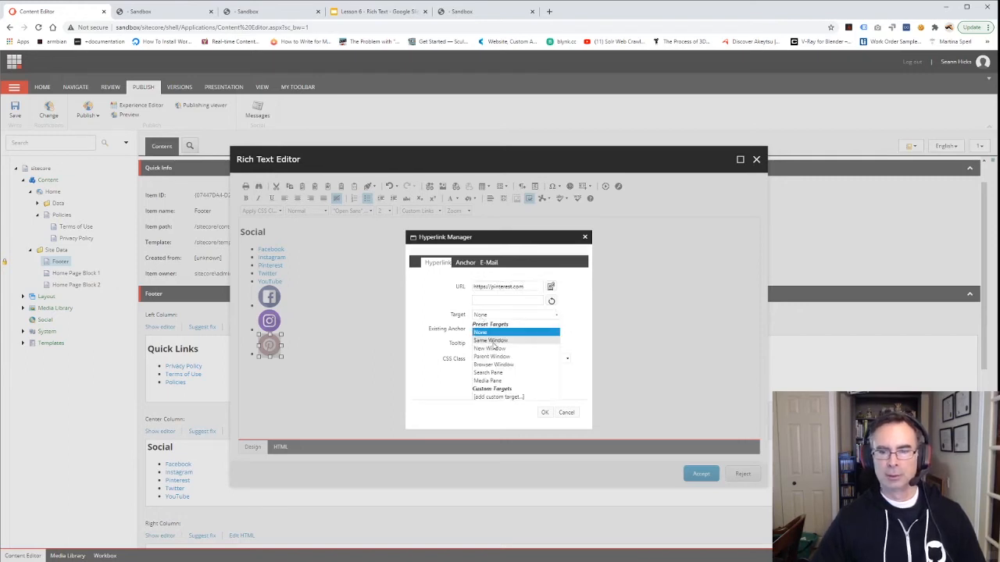
left_click(491, 349)
left_click(544, 412)
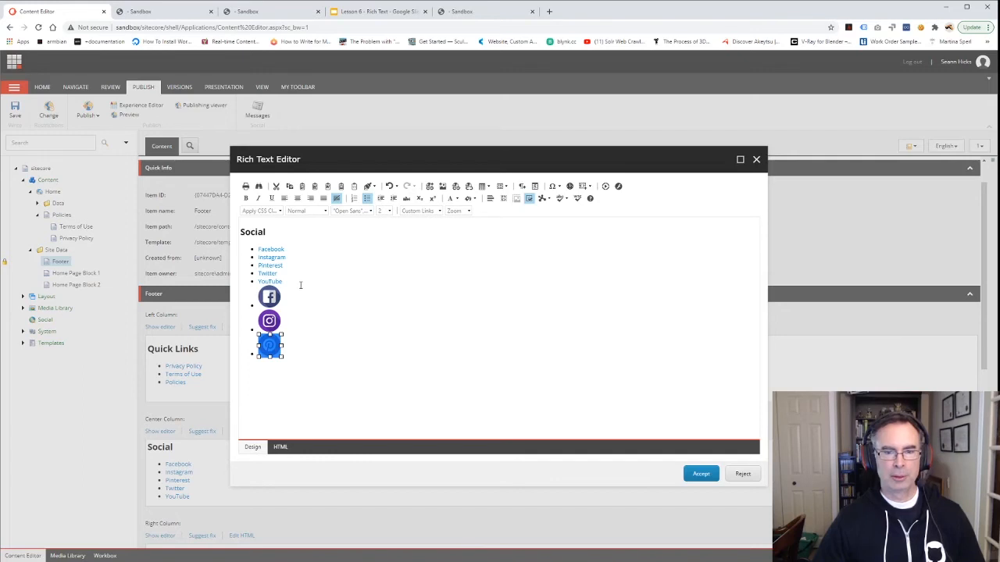
Delete the text link bullets from Facebook through YouTube above the icons and accept the Center Column edits
left_click_drag(300, 285, 231, 248)
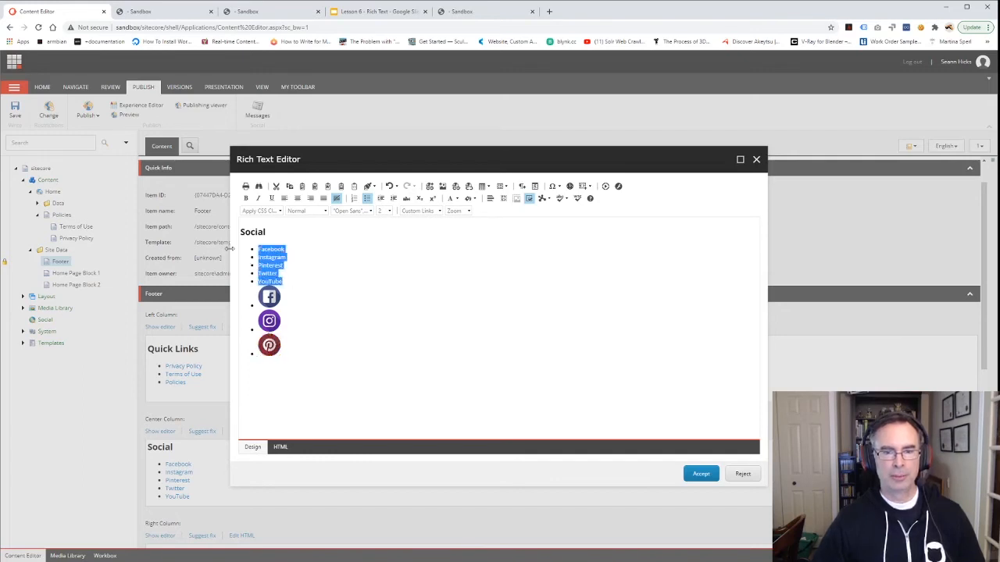
key("Delete")
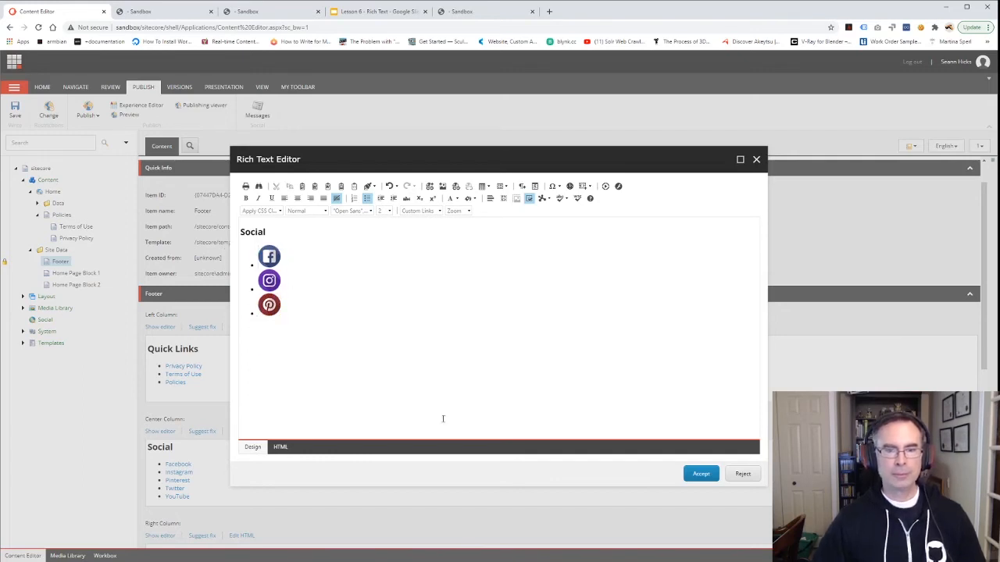
left_click(699, 473)
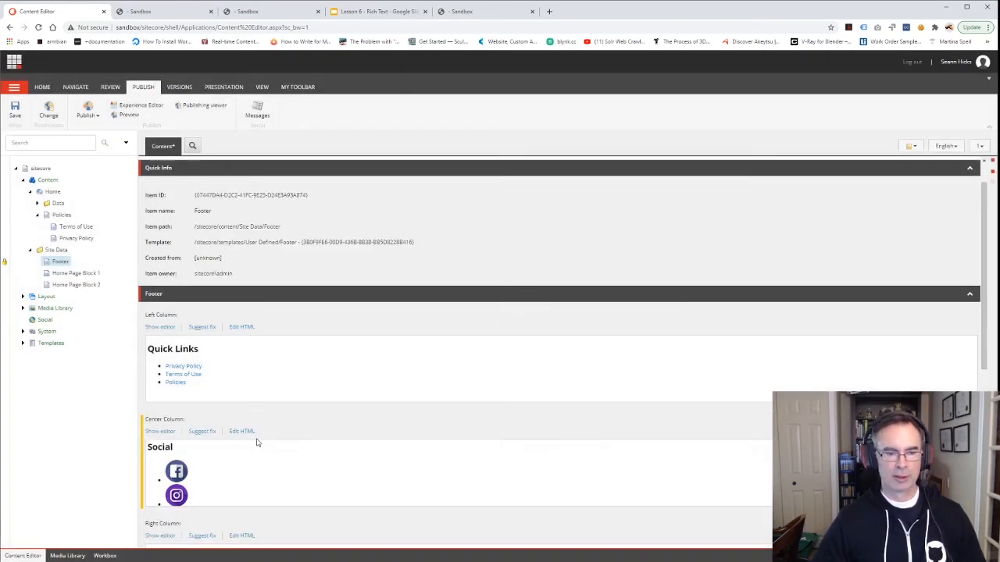
Look over the Footer item's columns and preview the item
scroll(234, 406, "down", 2)
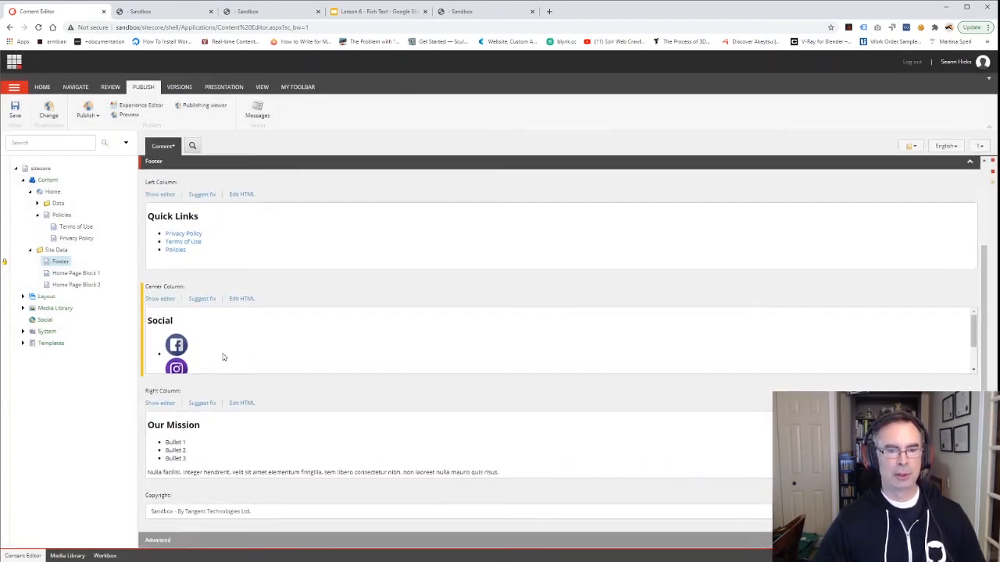
scroll(261, 351, "up", 3)
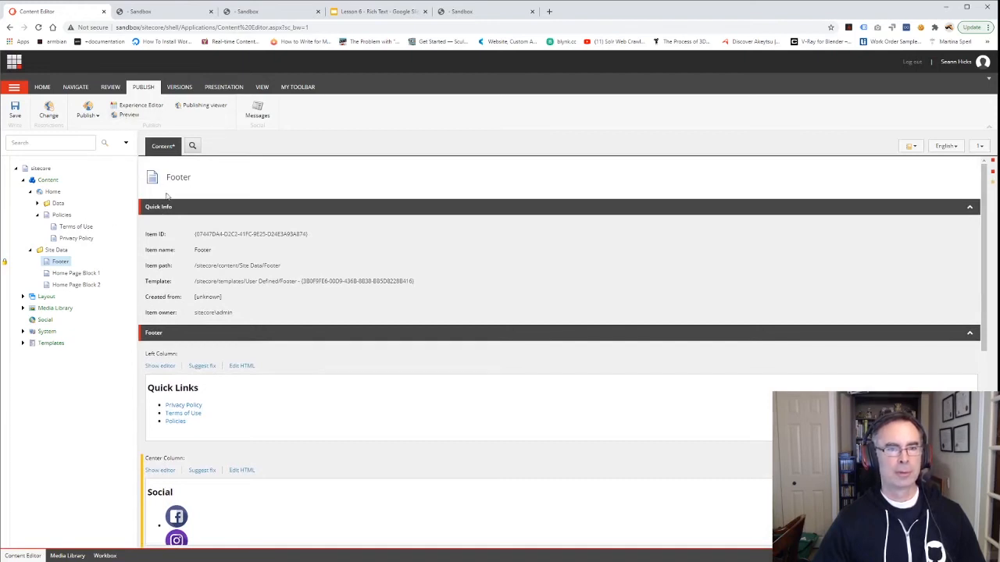
left_click(217, 89)
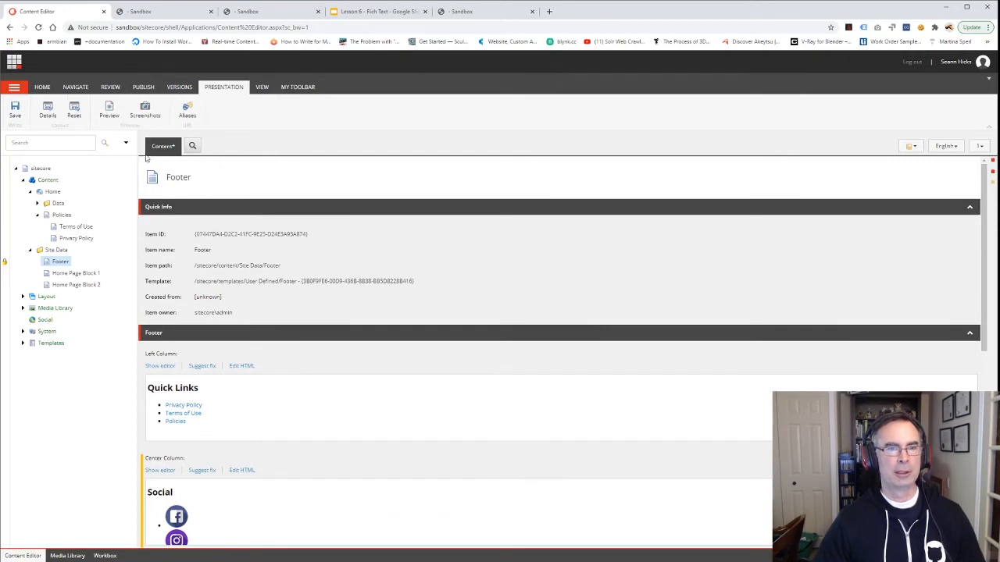
left_click(110, 110)
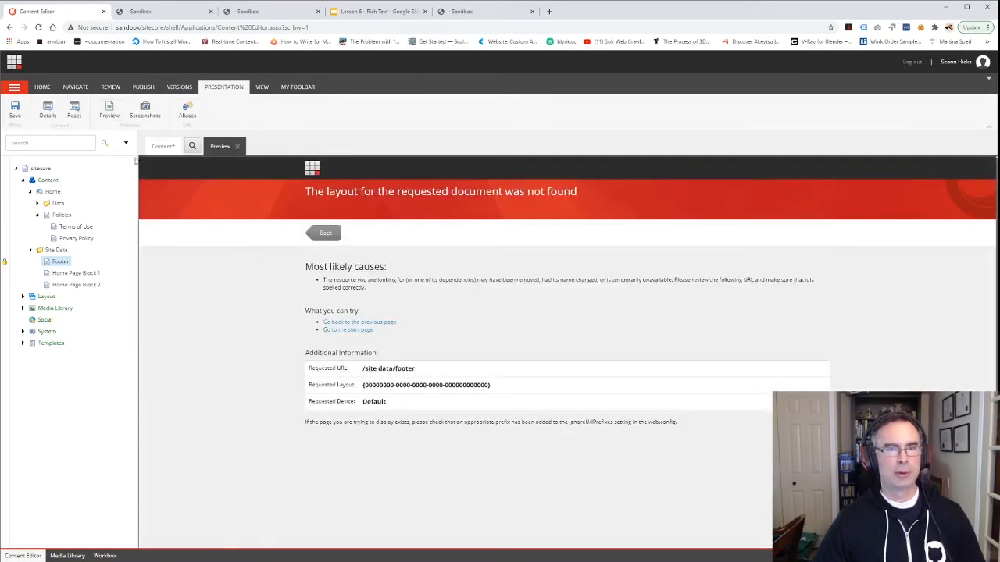
Switch to the Home item, saving the Footer changes, and examine the footer in the Home page preview
left_click(56, 190)
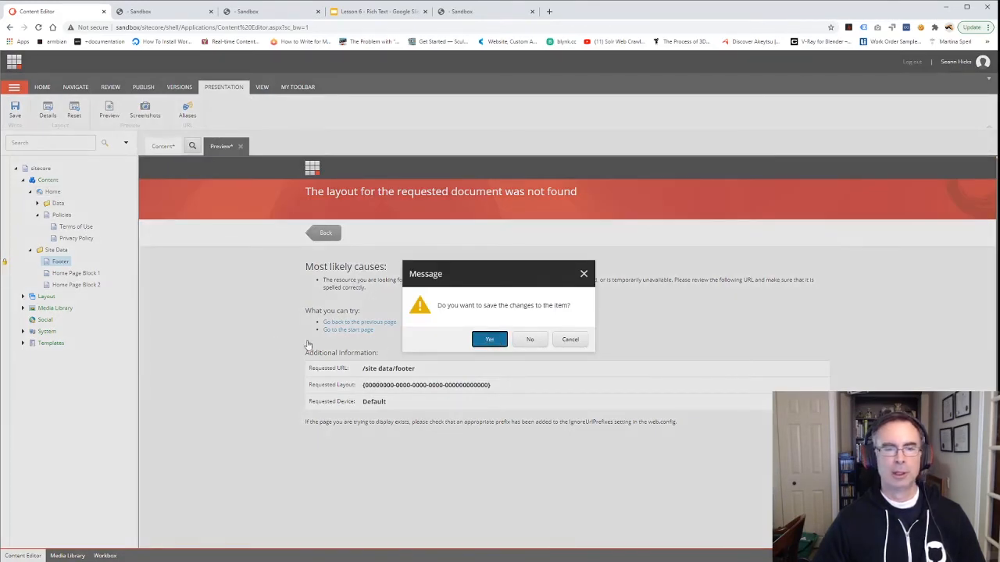
key("Return")
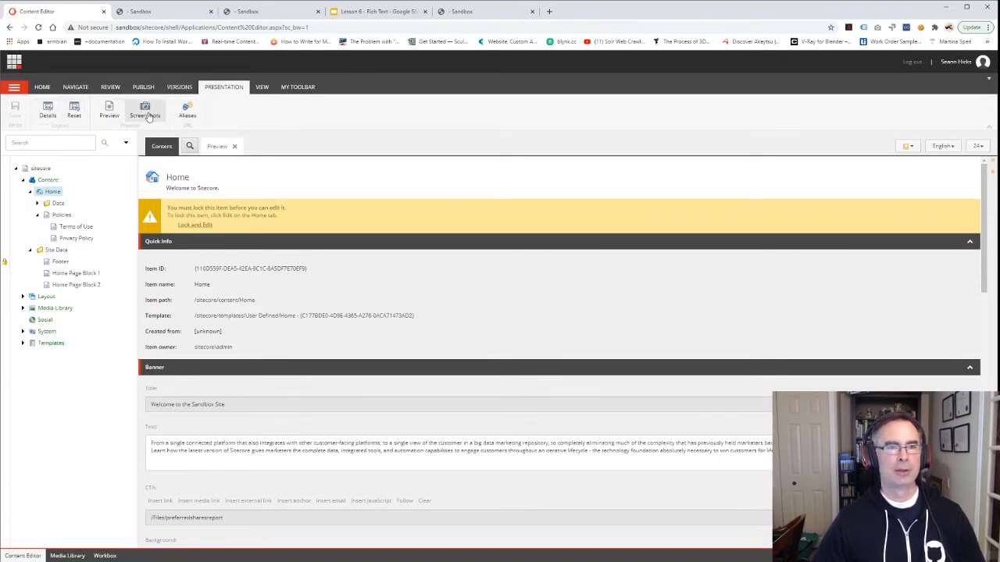
left_click(220, 146)
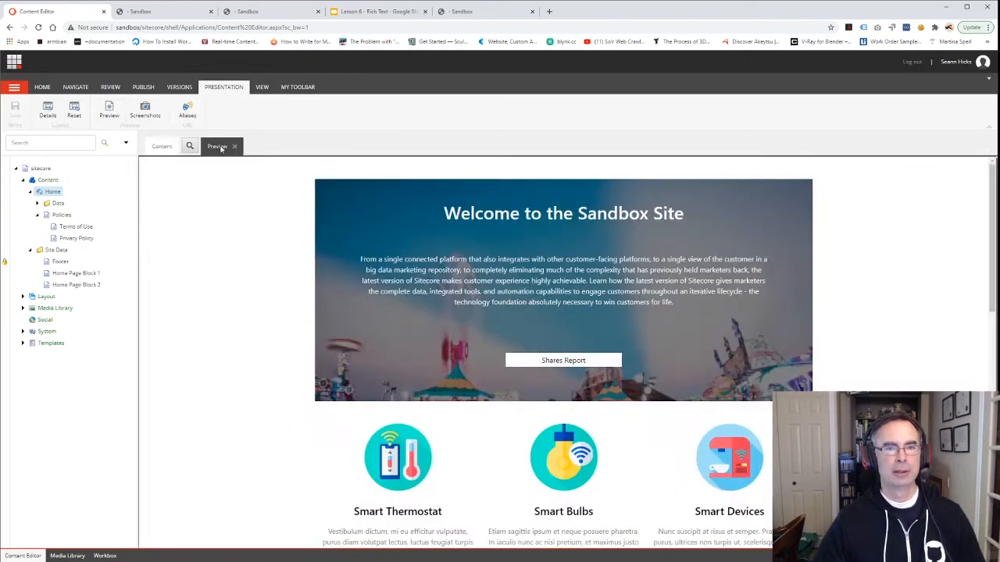
scroll(429, 324, "down", 10)
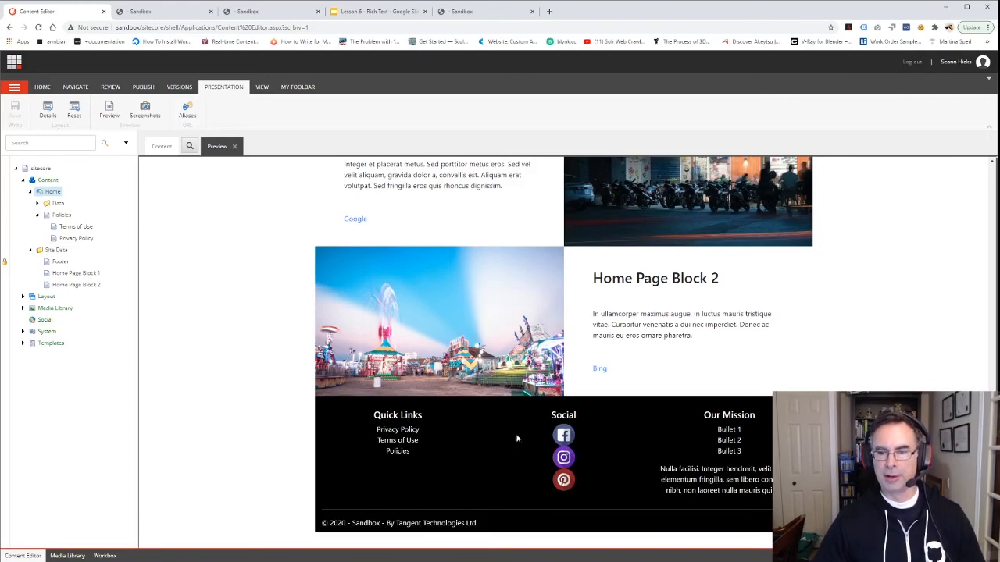
Close the preview and reopen the Footer item's Center Column for rich text editing
left_click(234, 146)
left_click(59, 261)
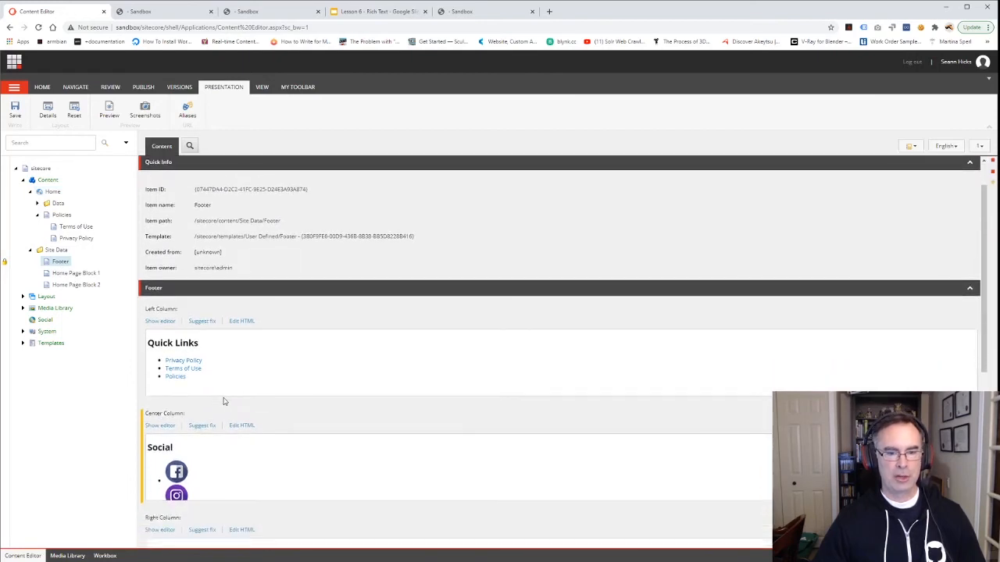
scroll(225, 401, "down", 2)
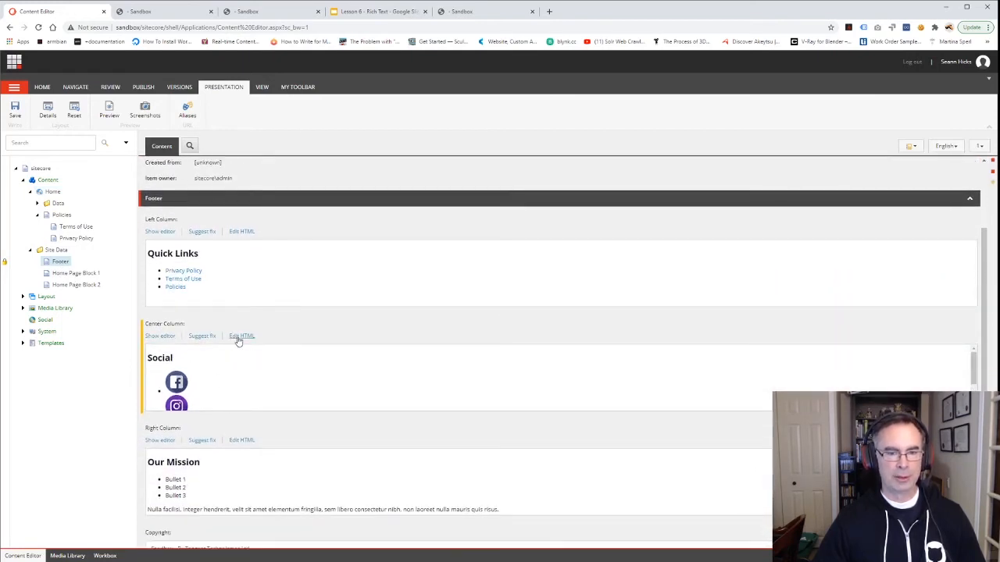
left_click(161, 336)
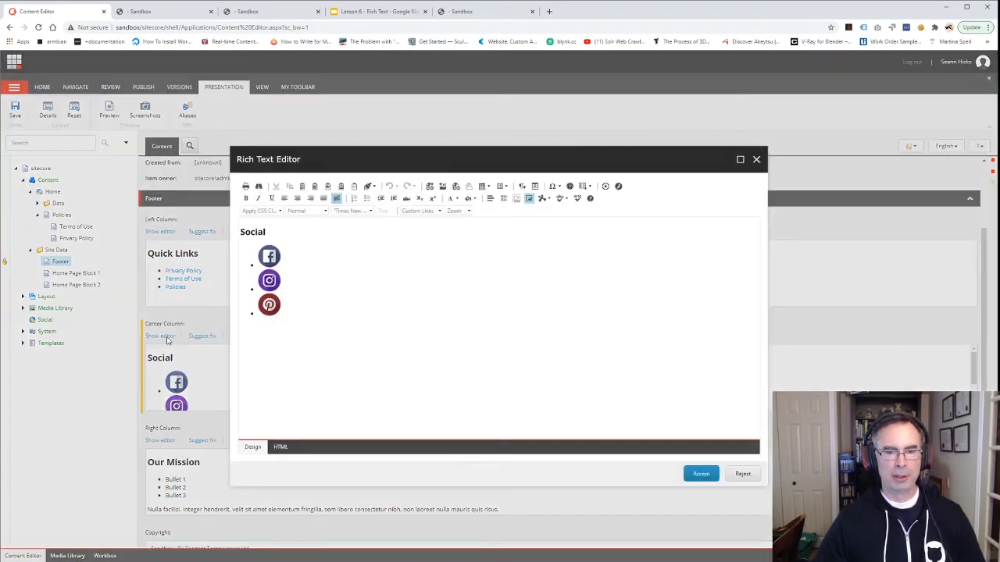
In the Center Column's HTML source, add style="display:inline;" to the Facebook icon's list item
left_click(280, 448)
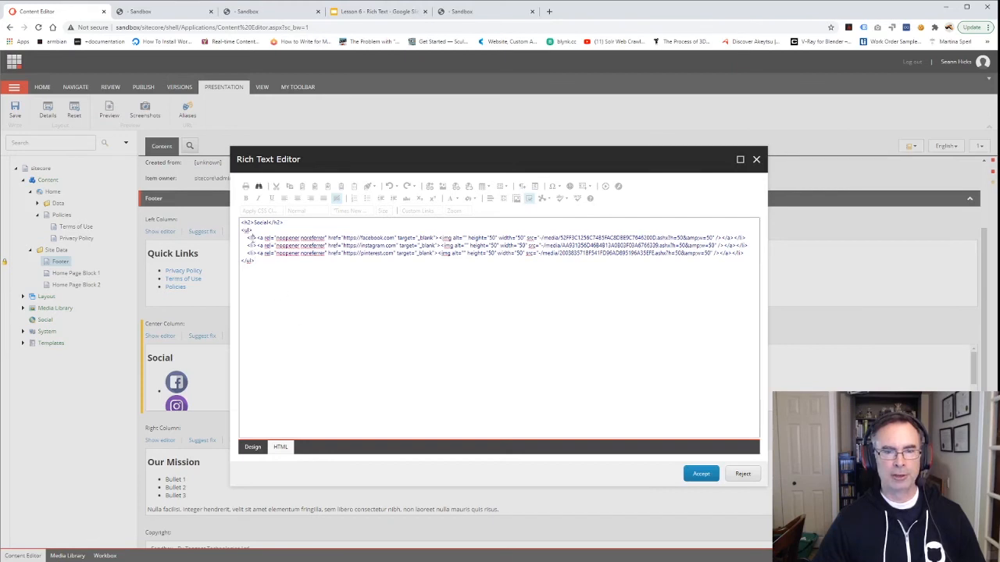
type("style")
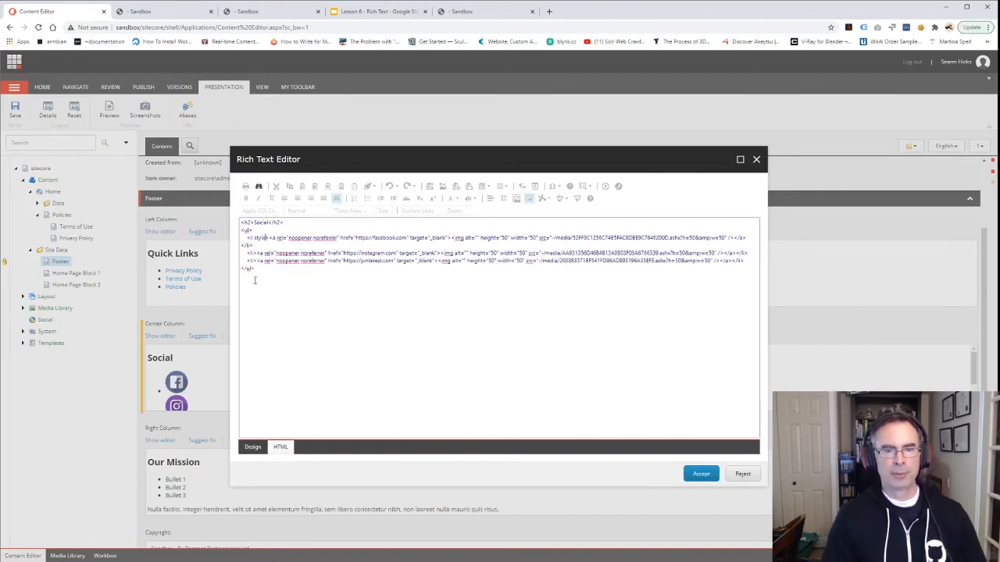
type("=\"")
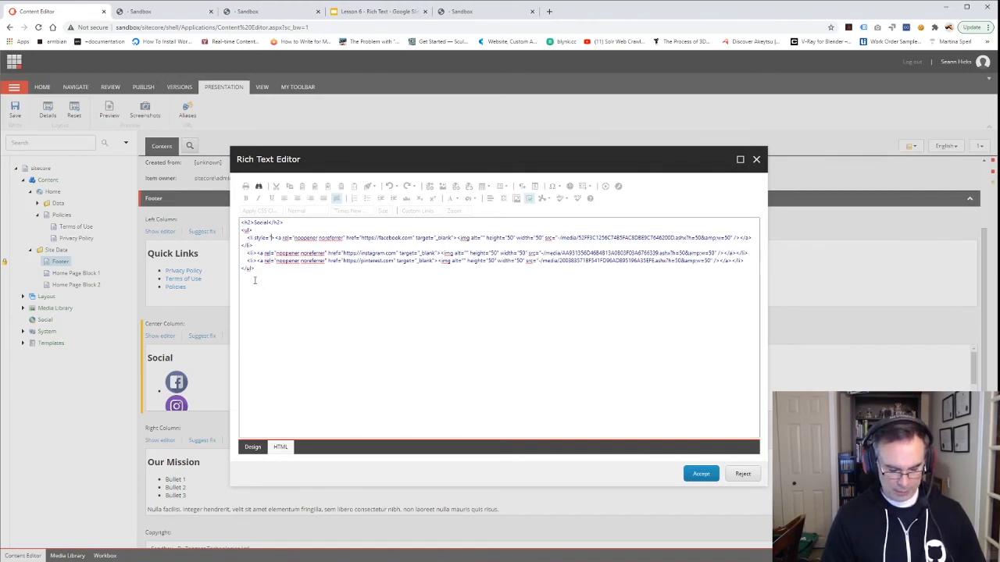
type("display:")
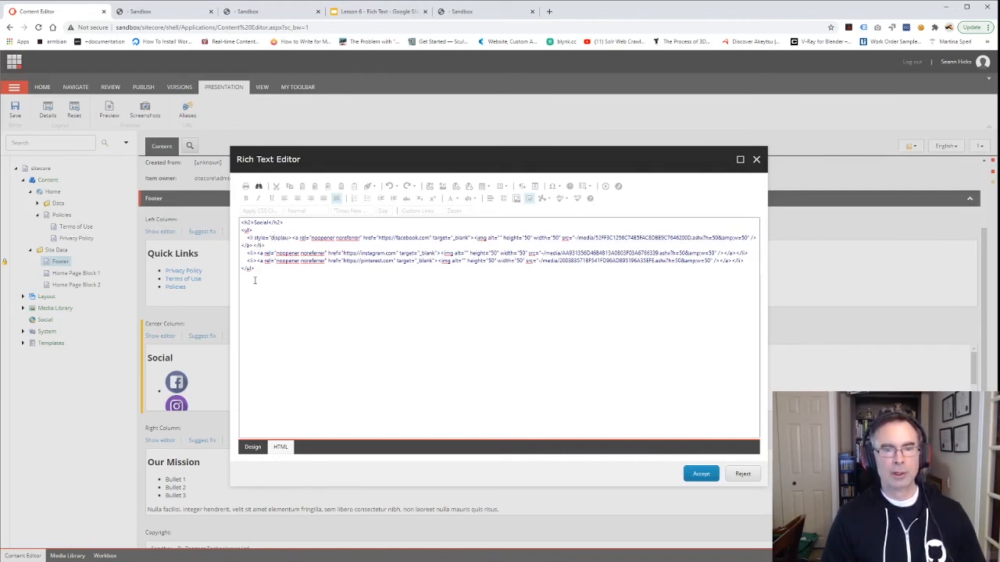
type(":")
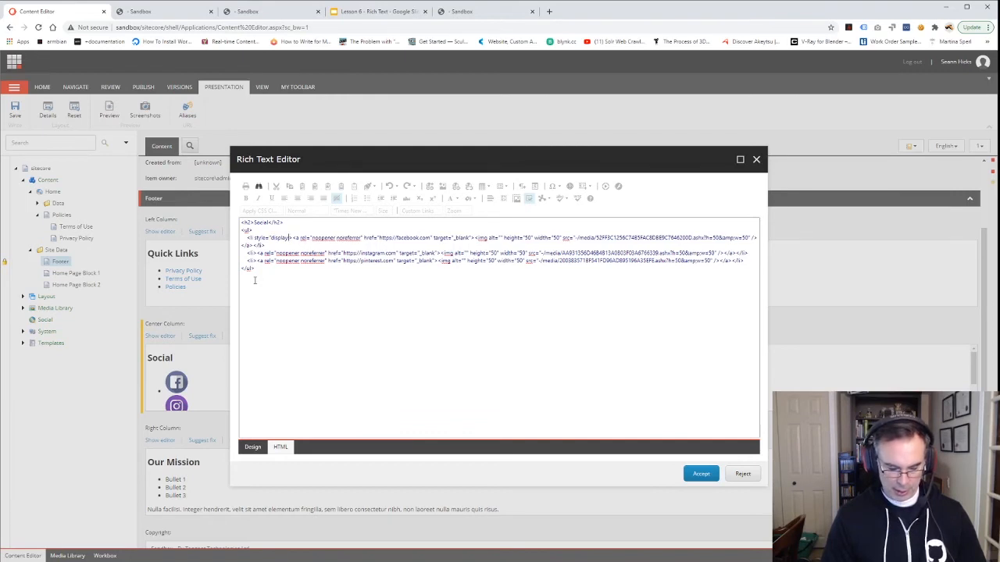
type("inline")
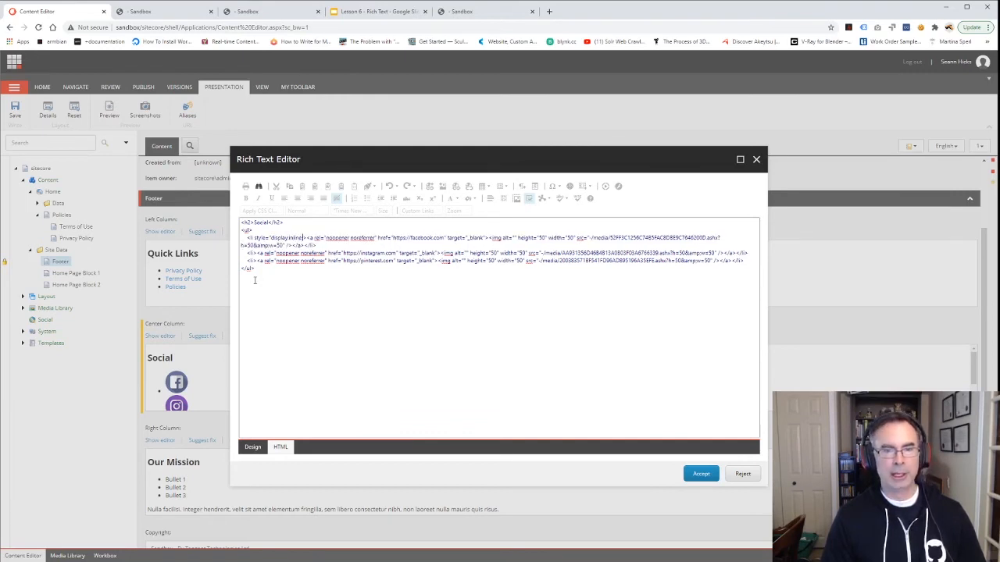
type(";")
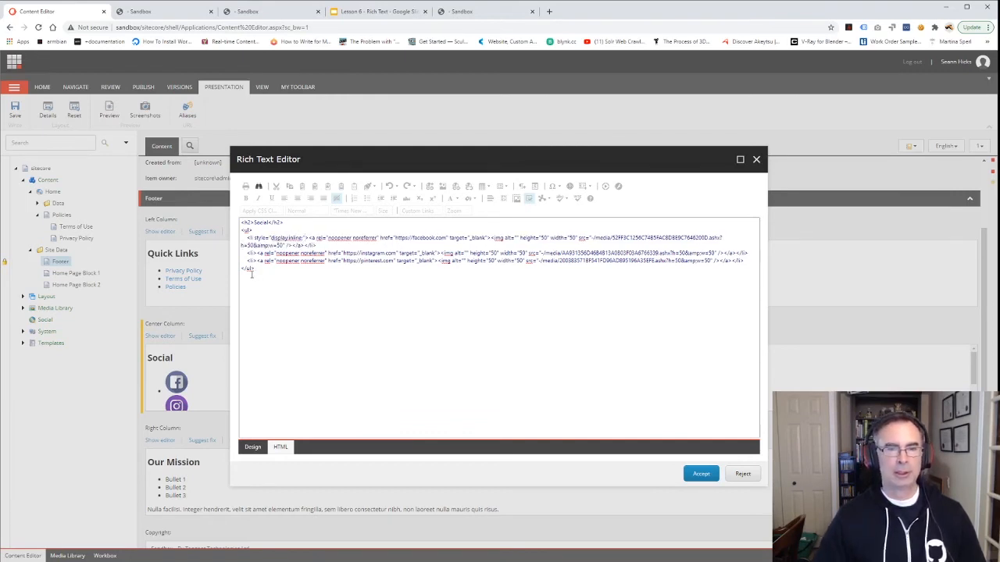
Copy the inline display style to the Instagram and Pinterest list items and accept the Center Column edits
left_click_drag(254, 238, 305, 238)
key("ctrl+c")
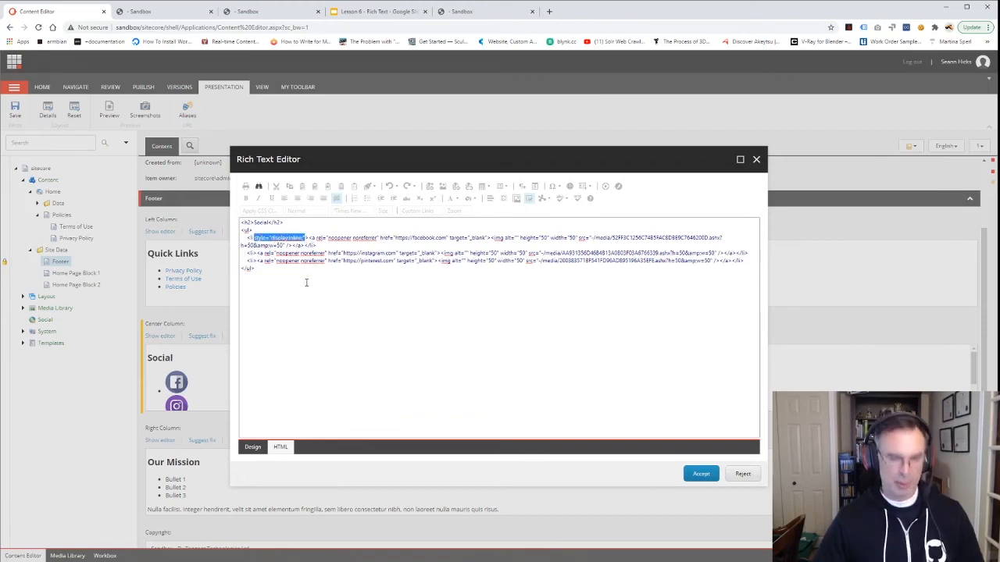
left_click(254, 253)
key("ctrl+v")
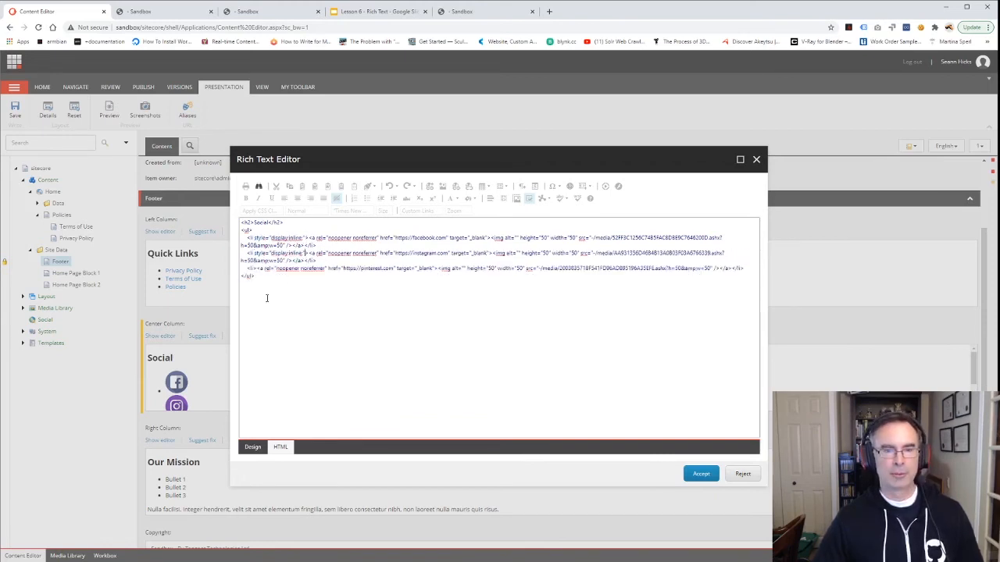
left_click(254, 268)
key("ctrl+v")
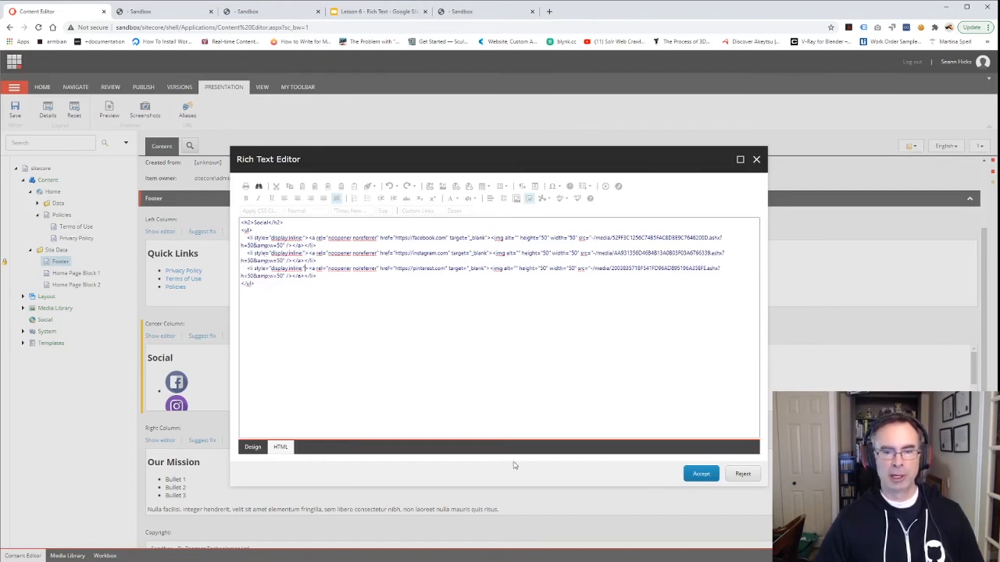
left_click(700, 474)
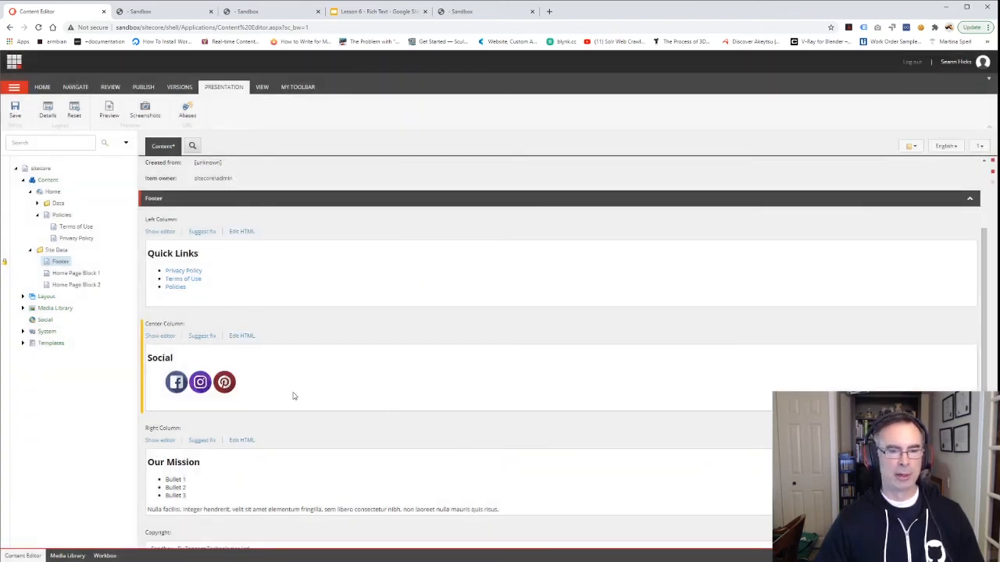
Save the Footer item and examine the footer in the Home page preview
left_click(15, 110)
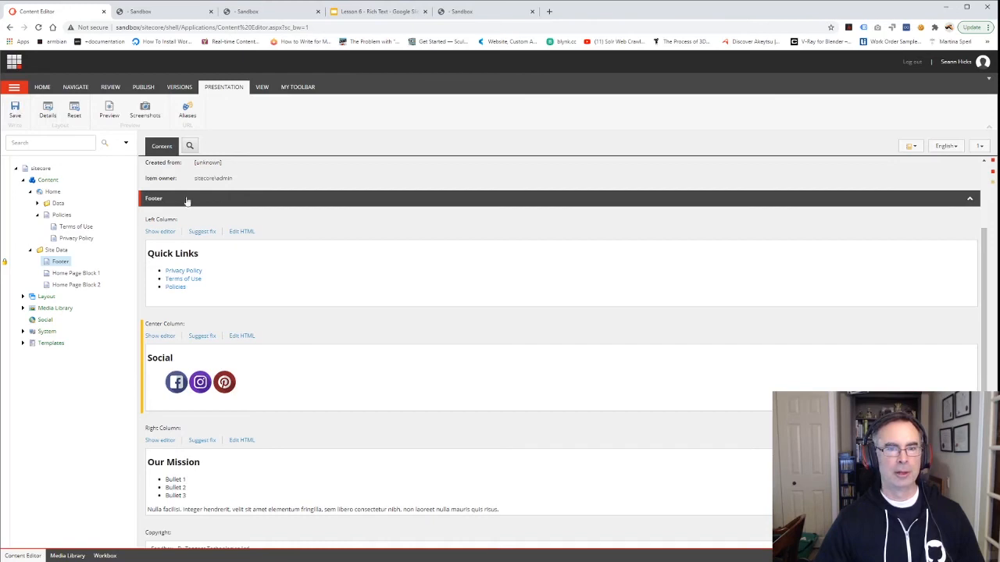
left_click(53, 191)
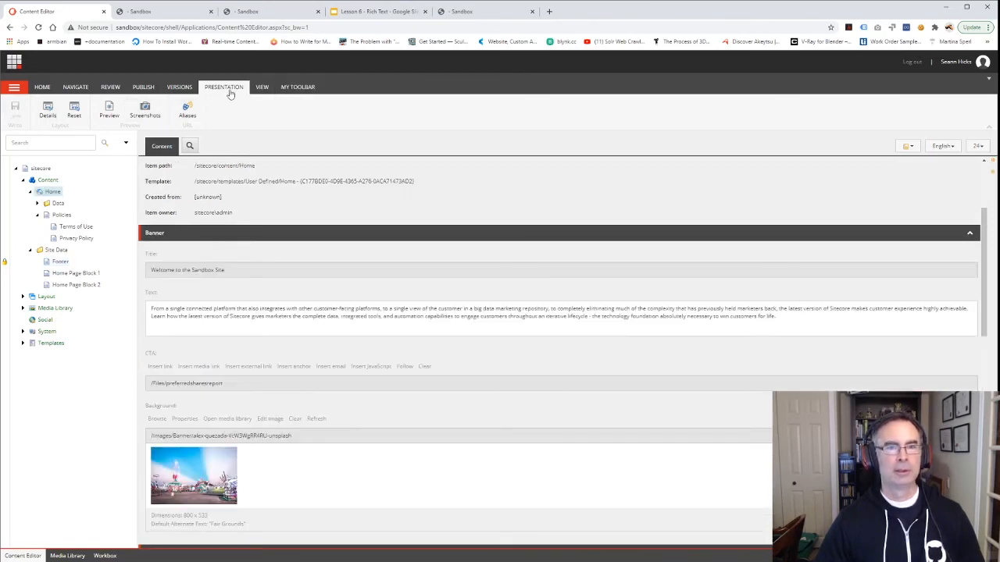
left_click(109, 110)
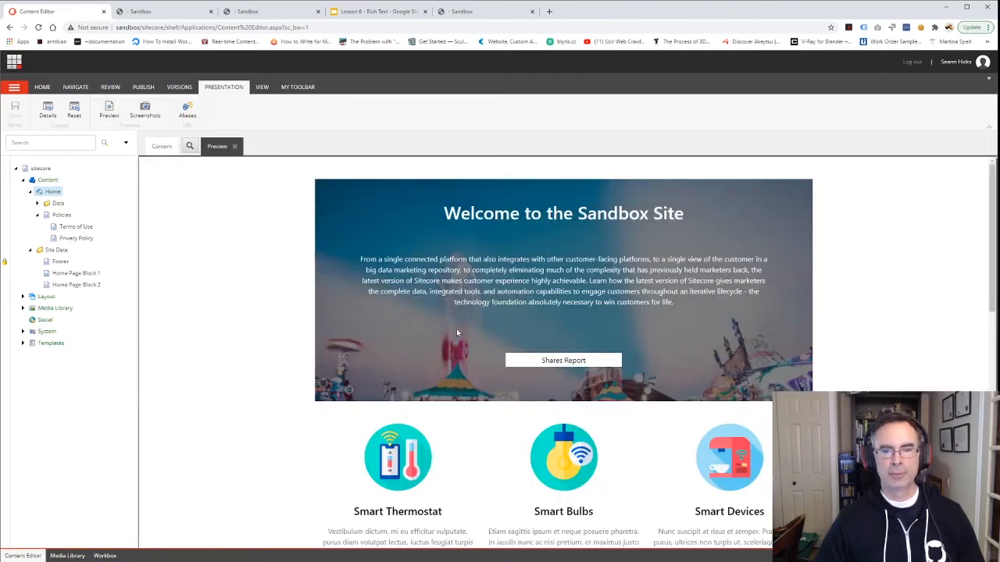
scroll(456, 328, "down", 5)
scroll(458, 346, "down", 3)
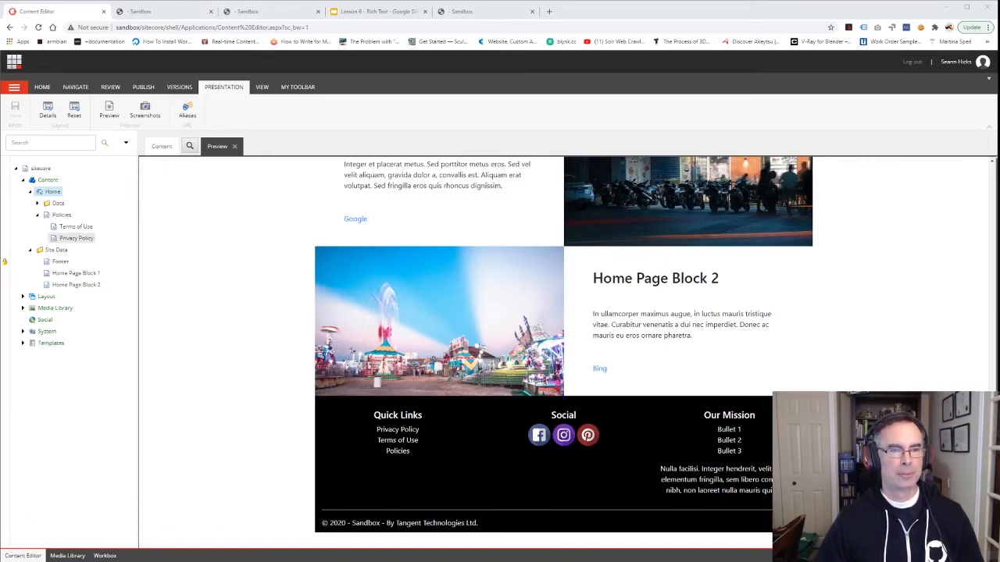
Empty the Terms of Use item's Text field and reopen it in the Rich Text Editor
left_click(70, 226)
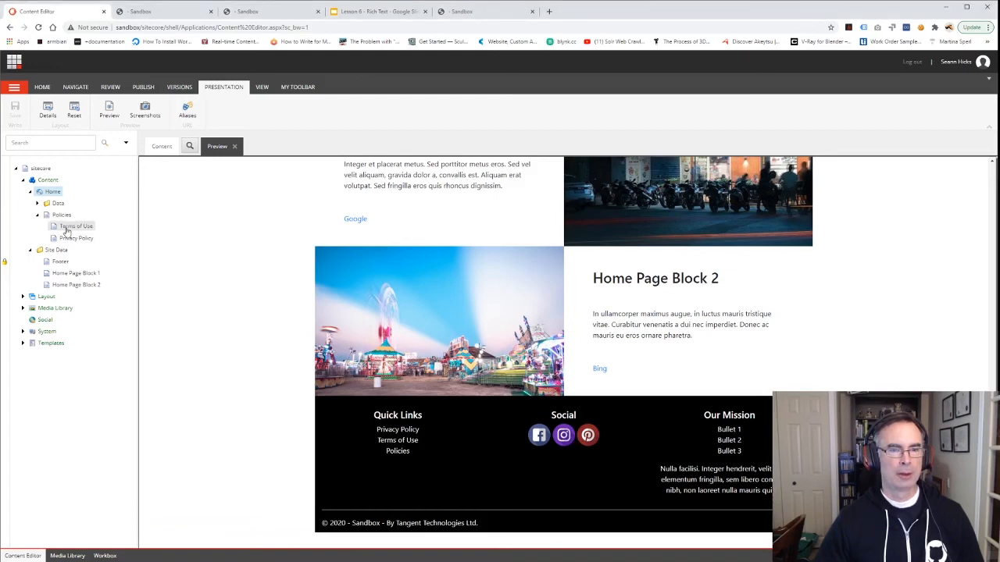
scroll(228, 363, "down", 3)
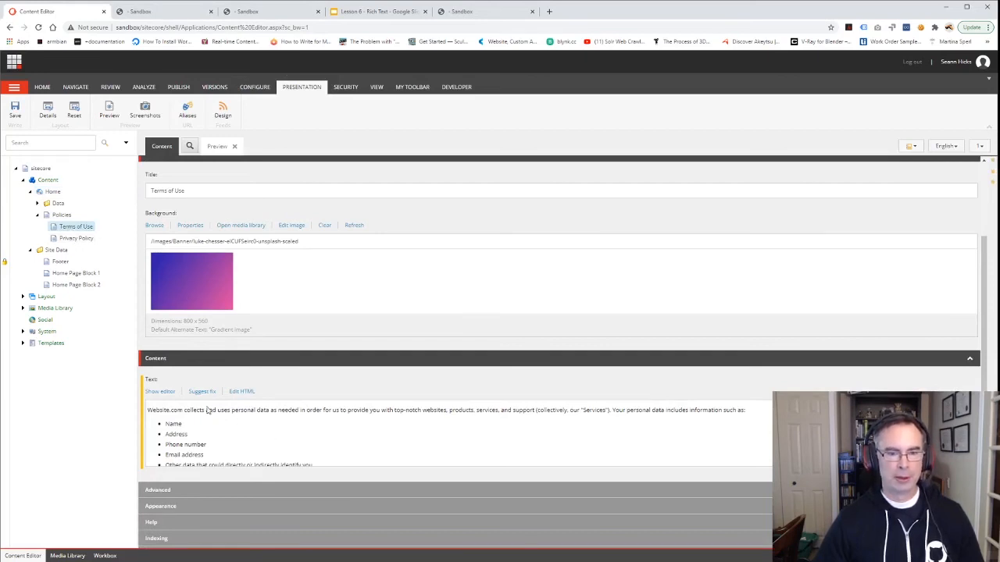
left_click(159, 392)
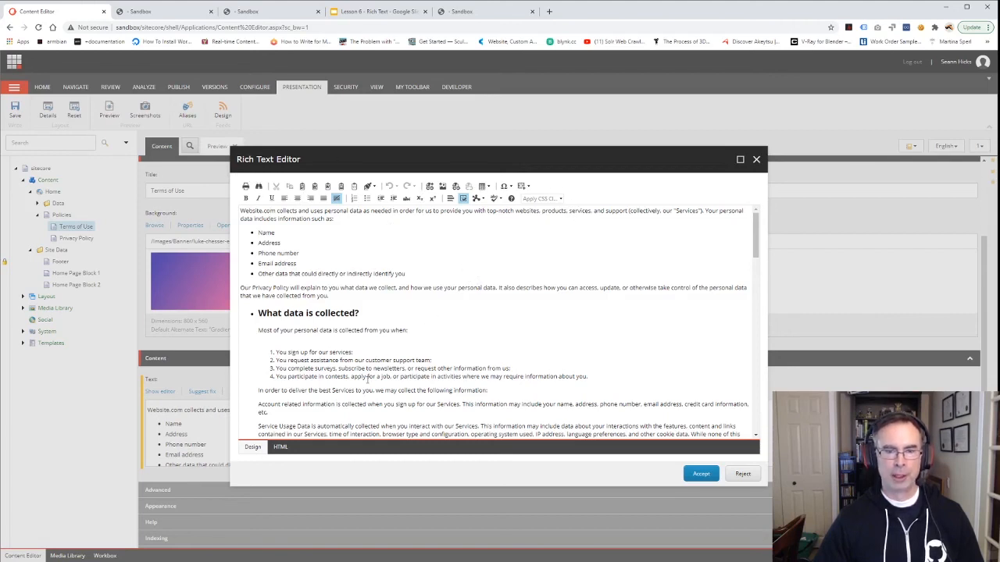
left_click_drag(248, 219, 250, 220)
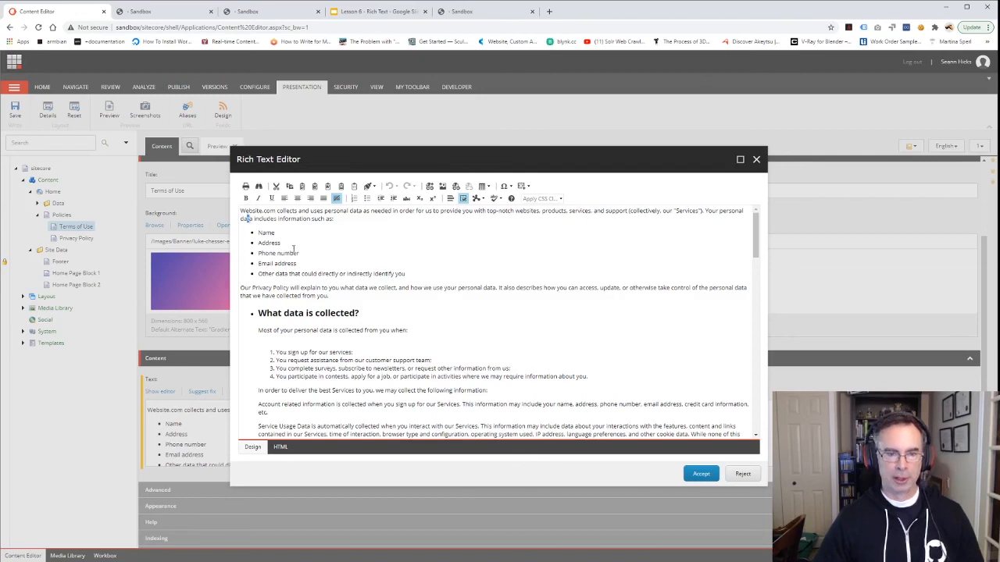
key("ctrl+a")
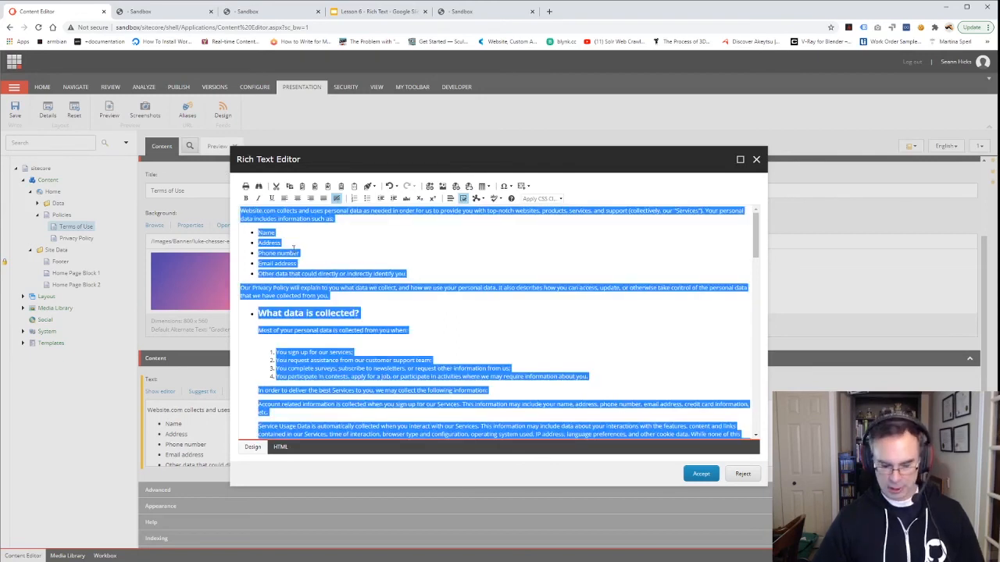
key("Delete")
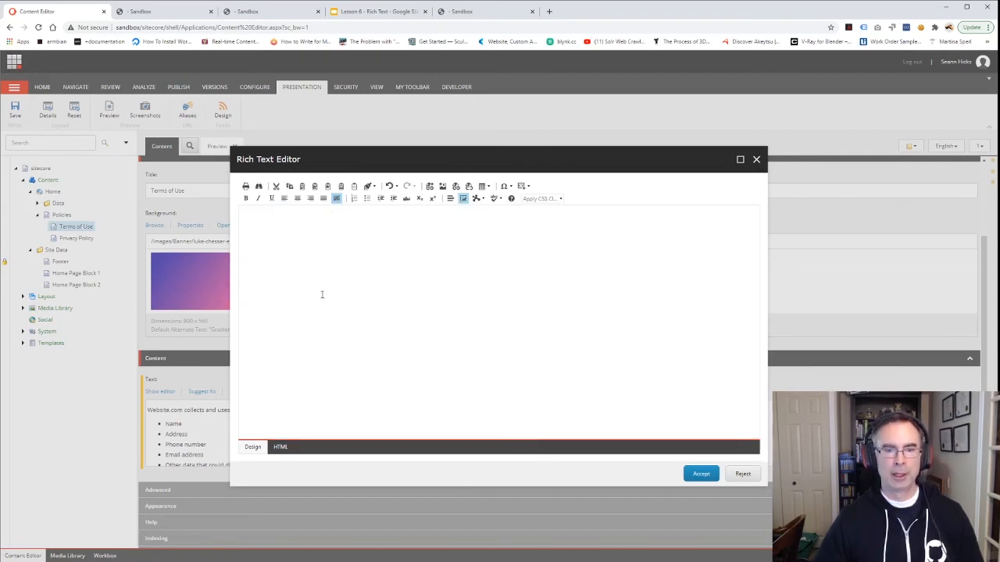
left_click(700, 473)
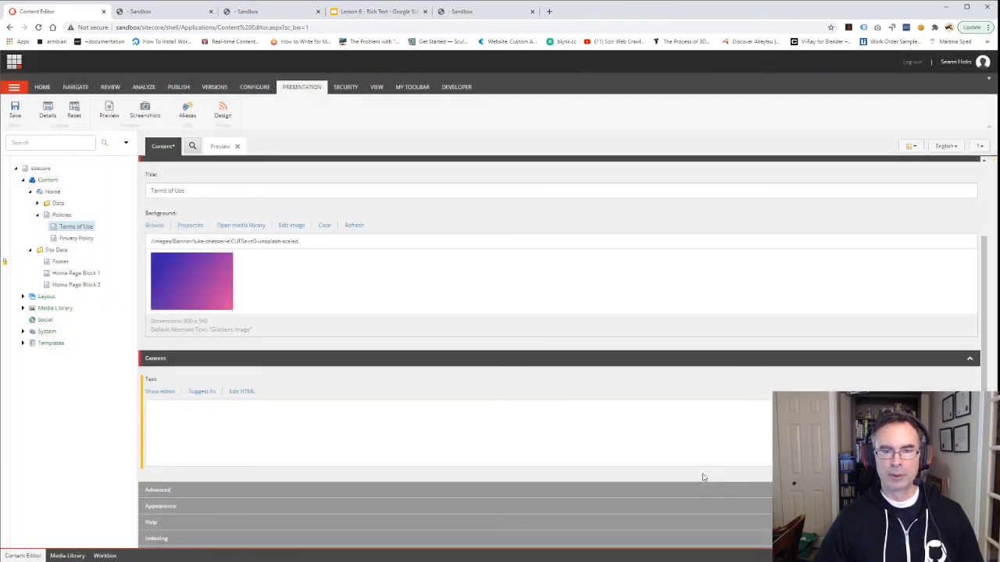
left_click(167, 392)
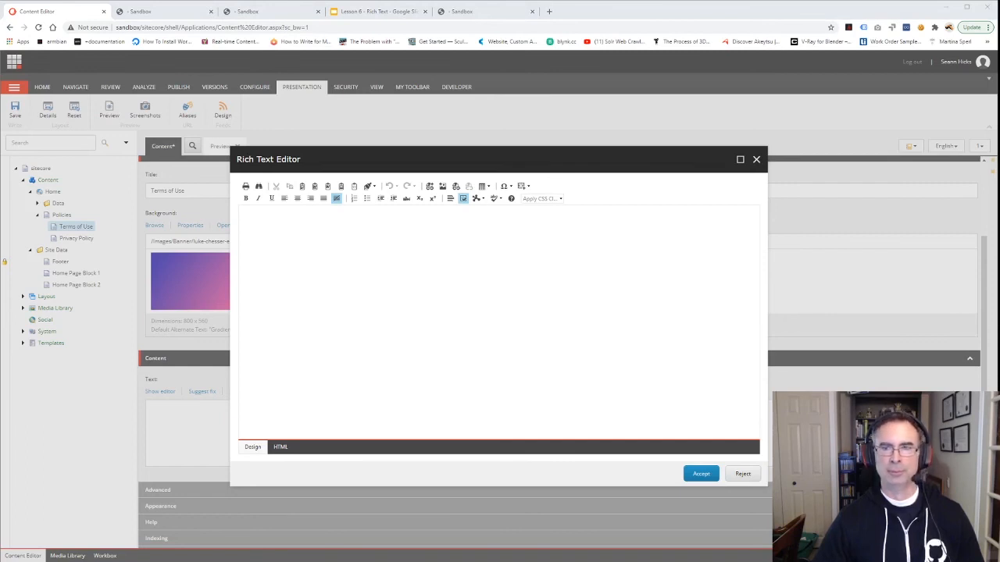
Try pasting the copied Terms and Conditions text directly into the empty editor, and clear it again
left_click(613, 83)
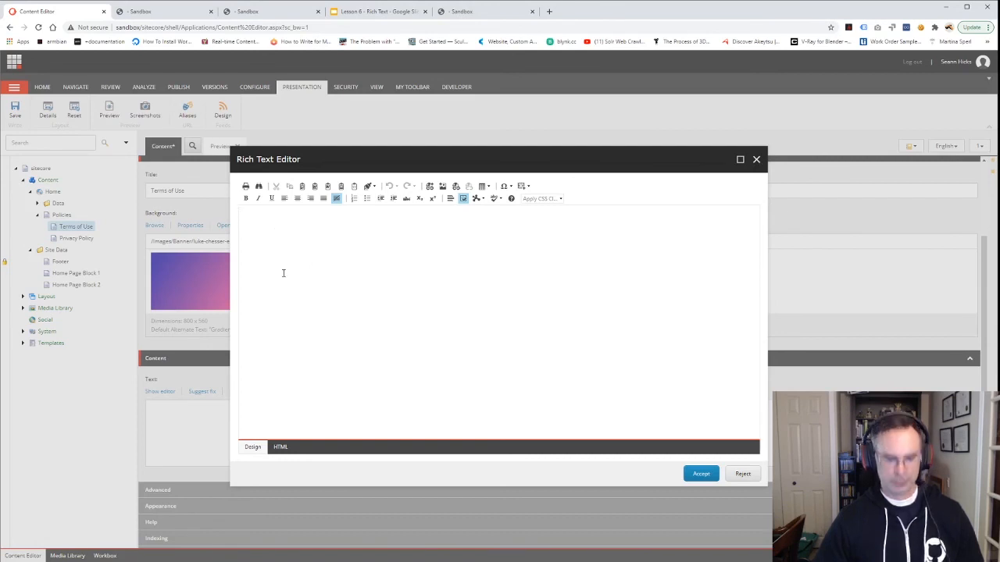
type("Terms and Conditions Bullet 1 Bullet 2 Bullet 3 Nulla facilisi. Integer hendrerit, velit sit amet elementum fringilla, sem libero consectetur nibh, non laoreet nulla mauris quis risus. Maecenas ornare id elit vitae finibus. Mauris aliquam vehicula nunc, sagittis accumsan erat dignissim id. Nullam et sem tempus, placerat odio vitae, lobortis leo.")
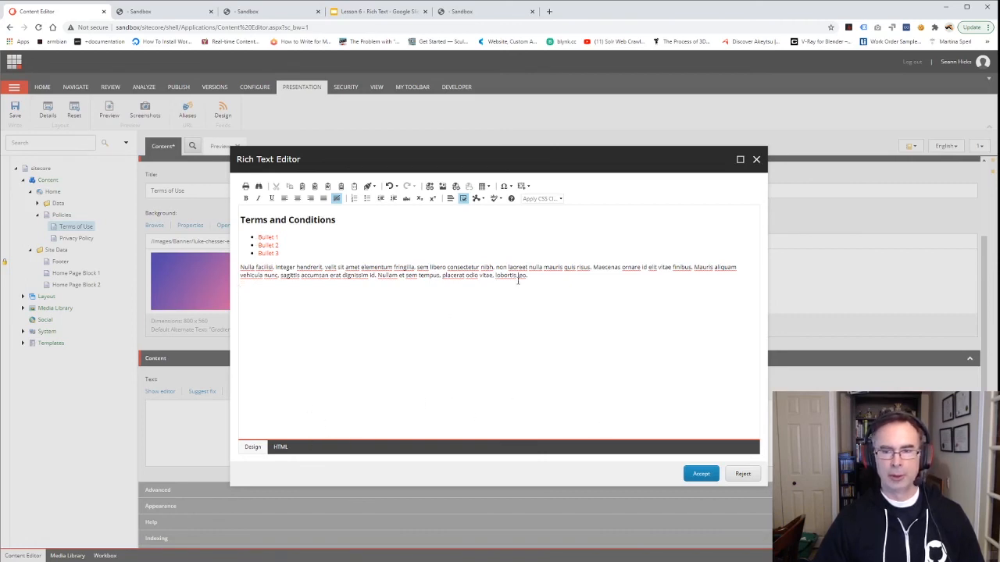
key("ctrl+a")
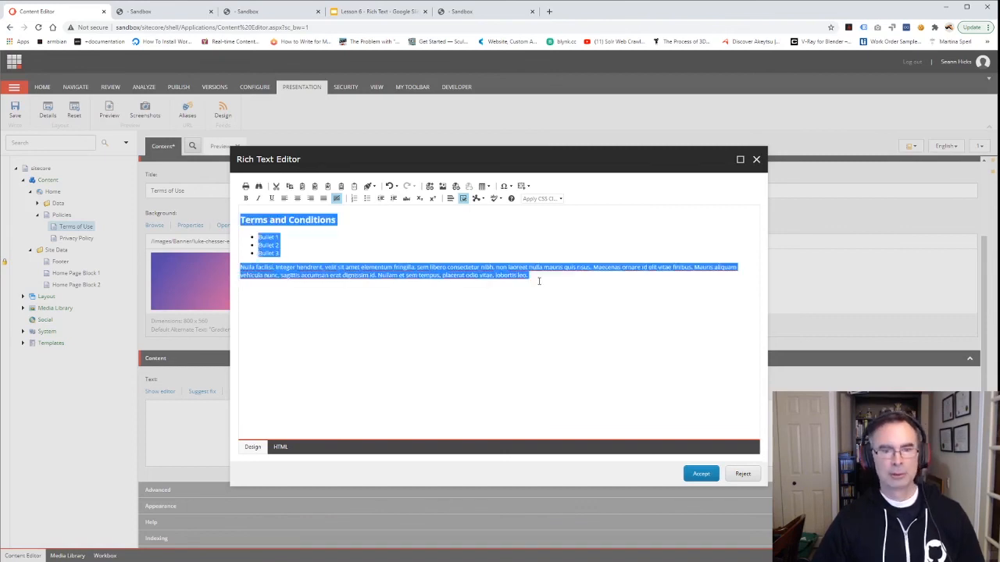
key("Delete")
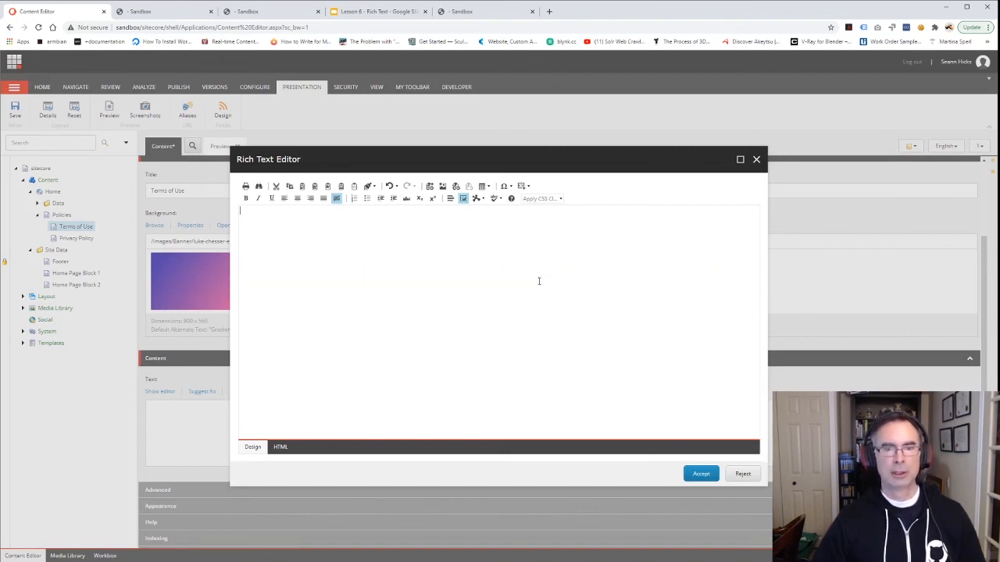
Insert the copied Terms and Conditions text with Paste from Word, accept it, and save the Terms of Use item
left_click(315, 187)
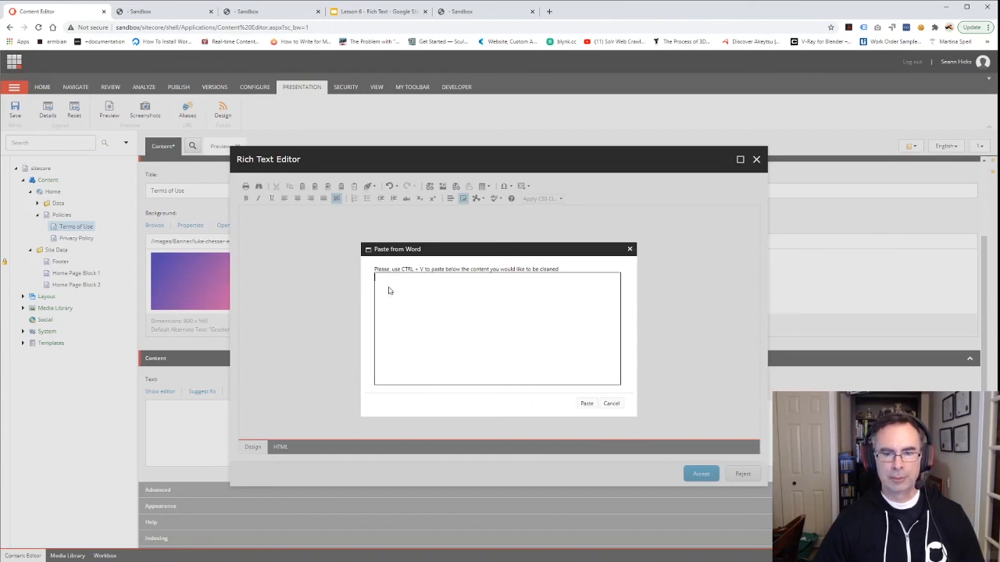
key("ctrl+v")
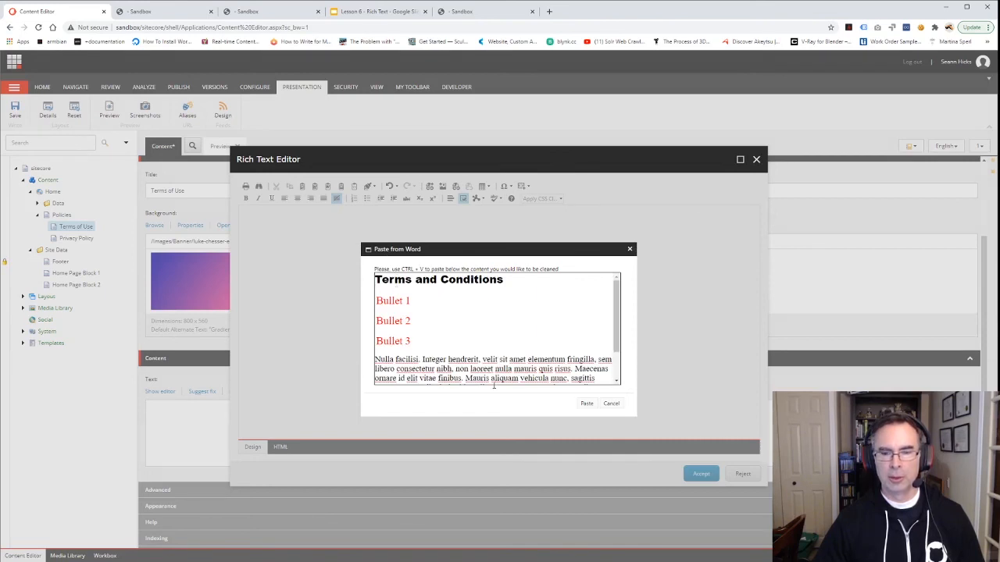
left_click(586, 404)
left_click(334, 354)
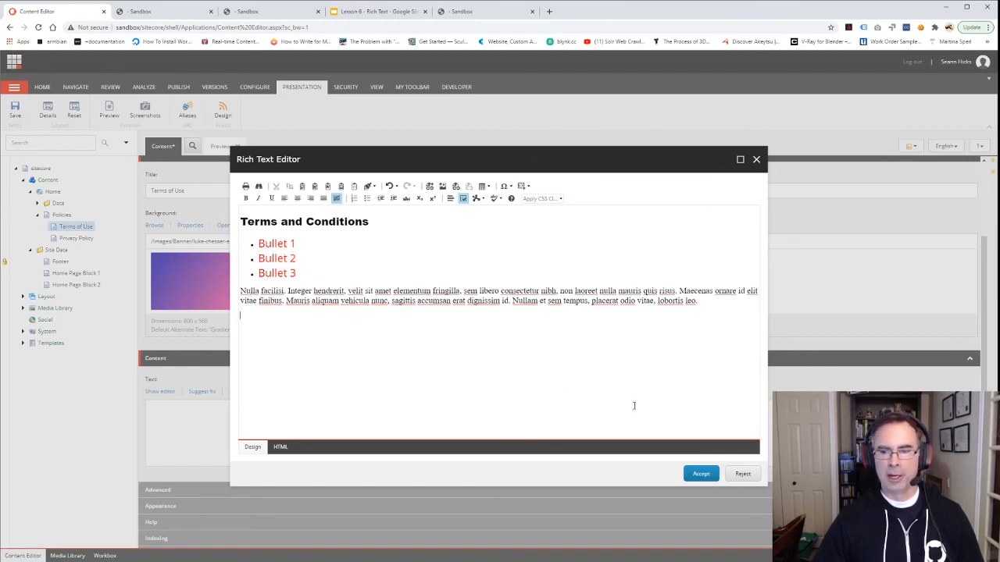
left_click(700, 474)
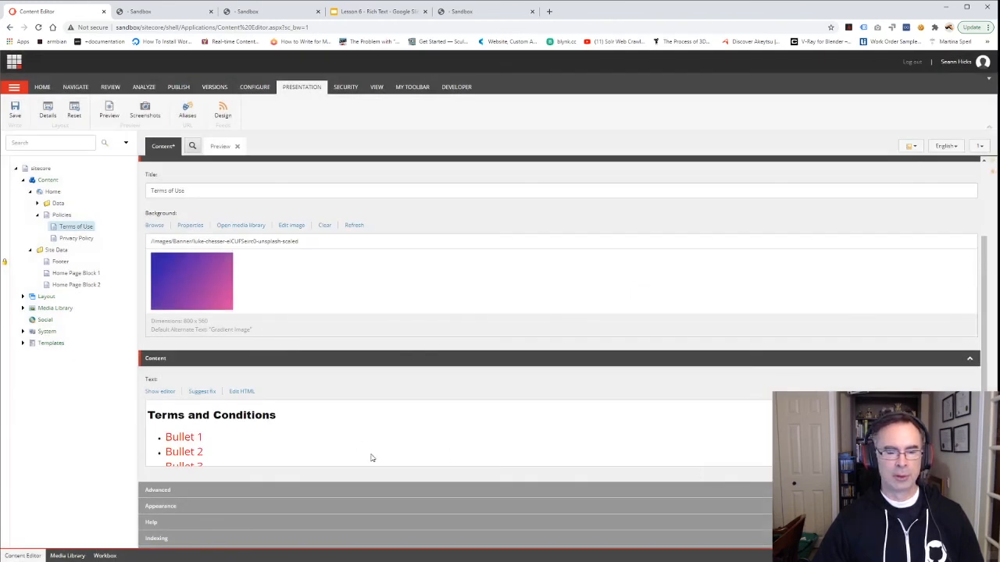
scroll(318, 426, "down", 1)
scroll(318, 425, "up", 1)
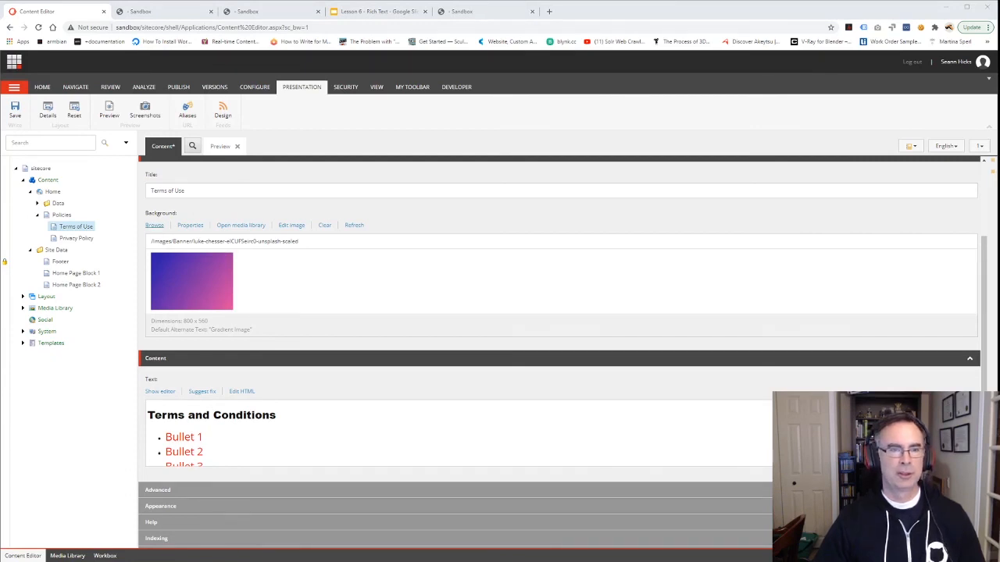
left_click(14, 109)
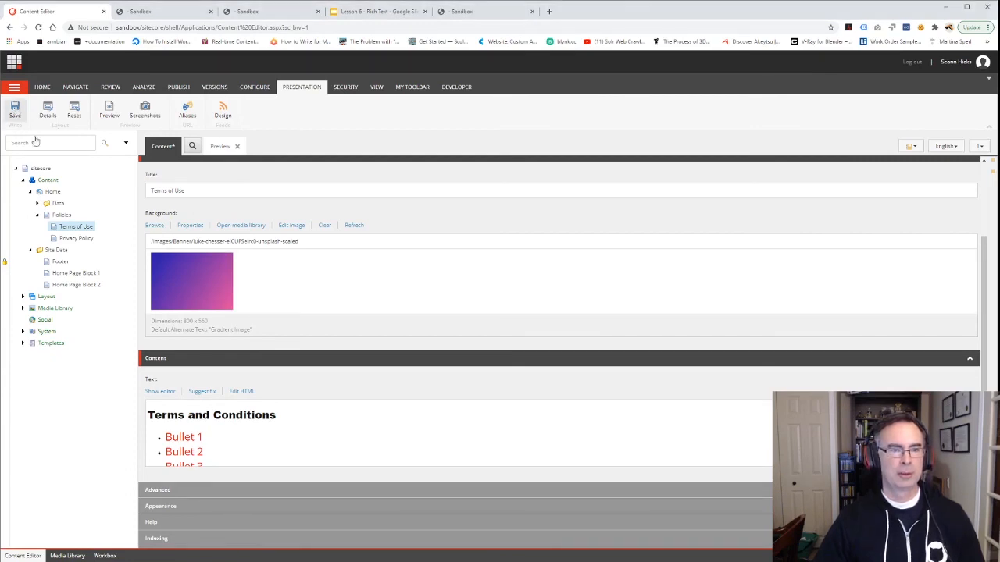
Preview the Home page, and check its footer and the linked Terms of Use page with the pasted Word content
left_click(51, 191)
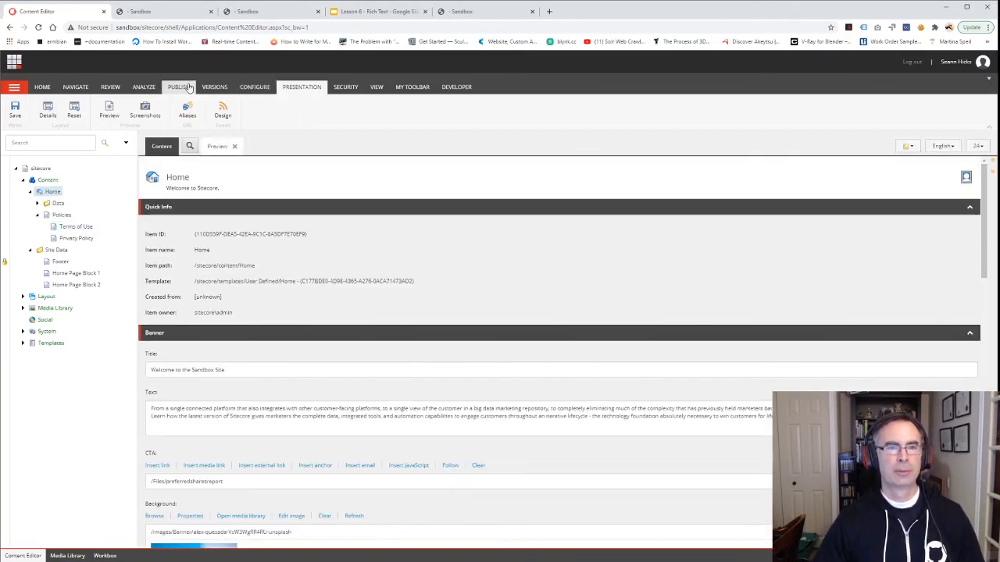
left_click(179, 86)
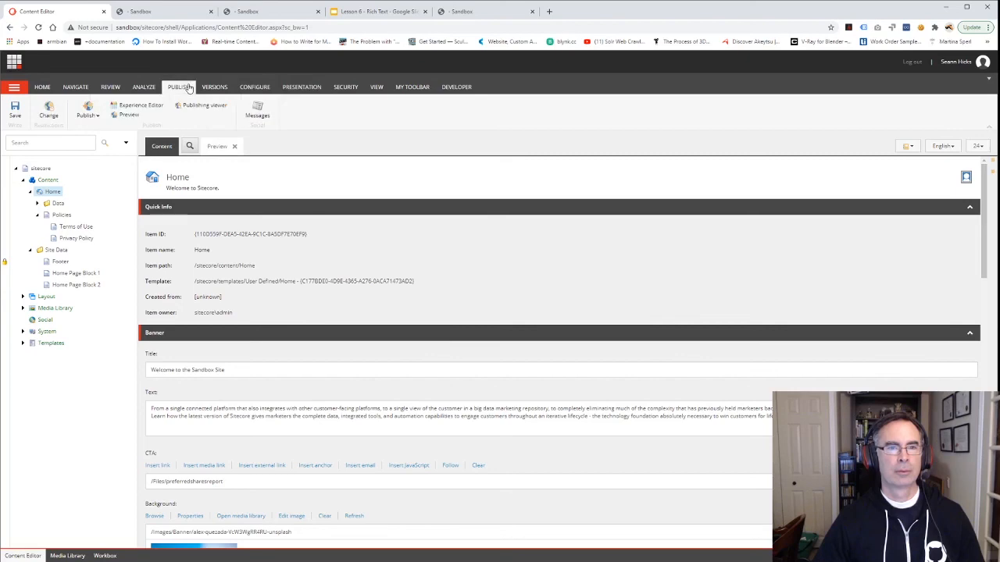
left_click(129, 116)
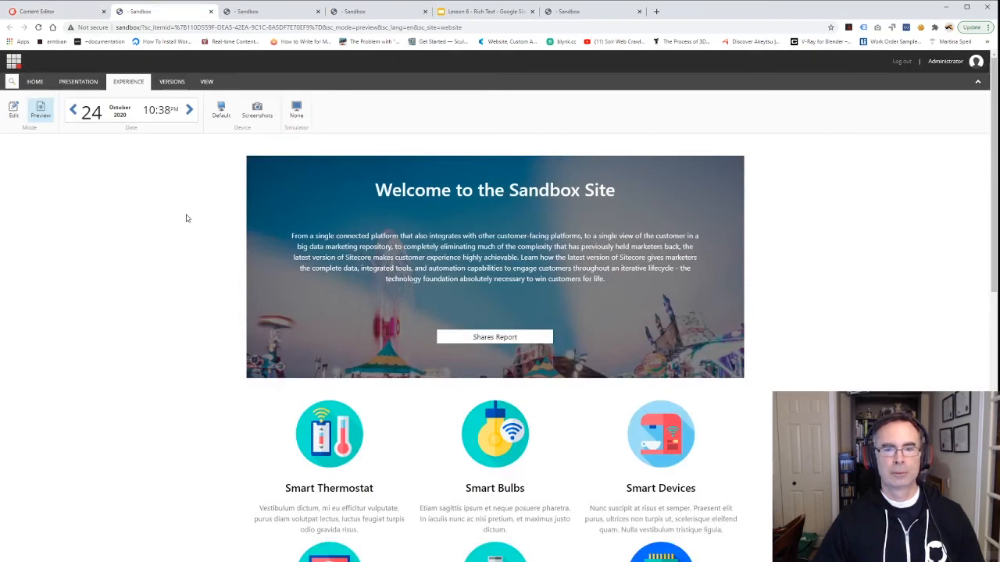
scroll(186, 218, "down", 7)
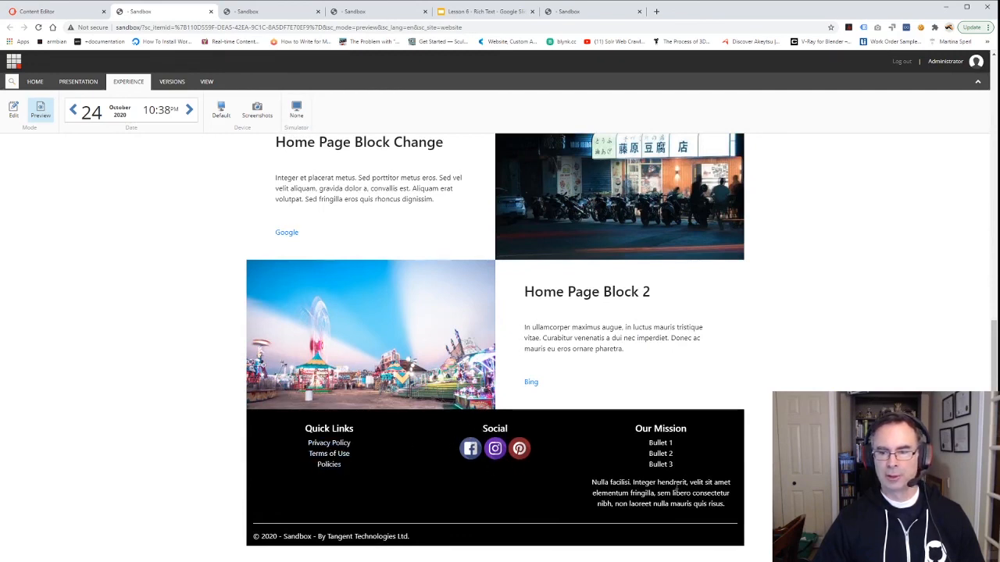
scroll(679, 477, "up", 8)
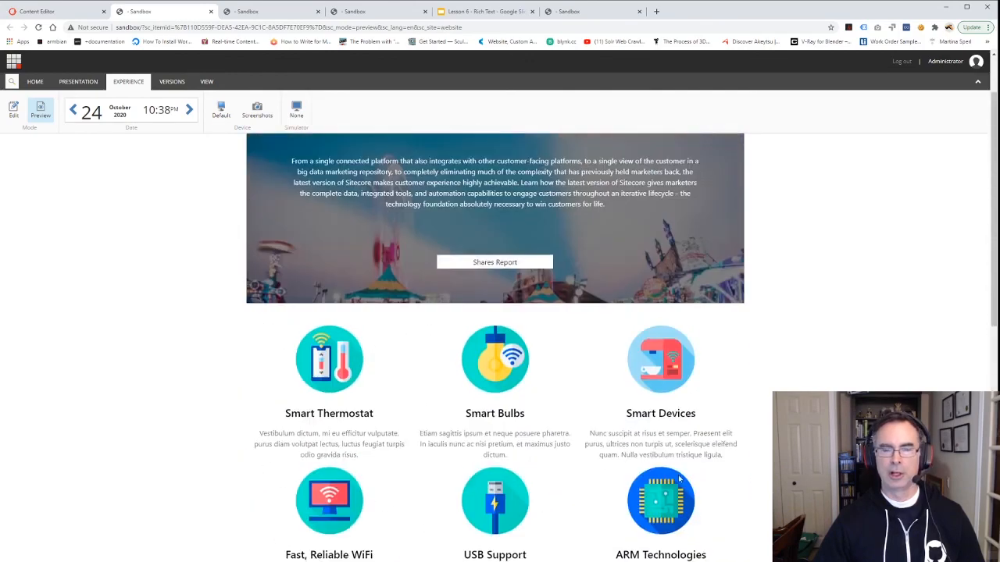
scroll(356, 443, "down", 8)
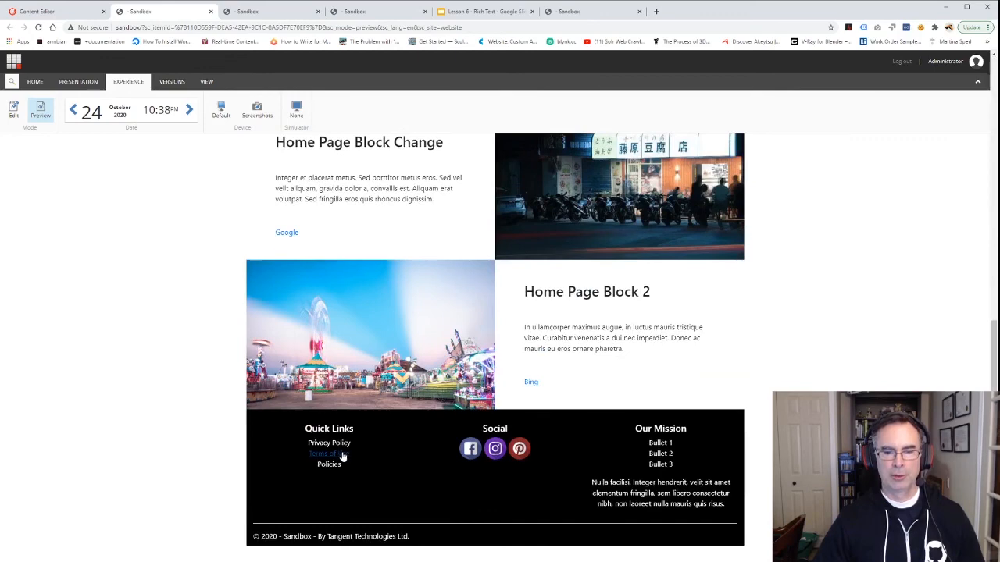
left_click(341, 455)
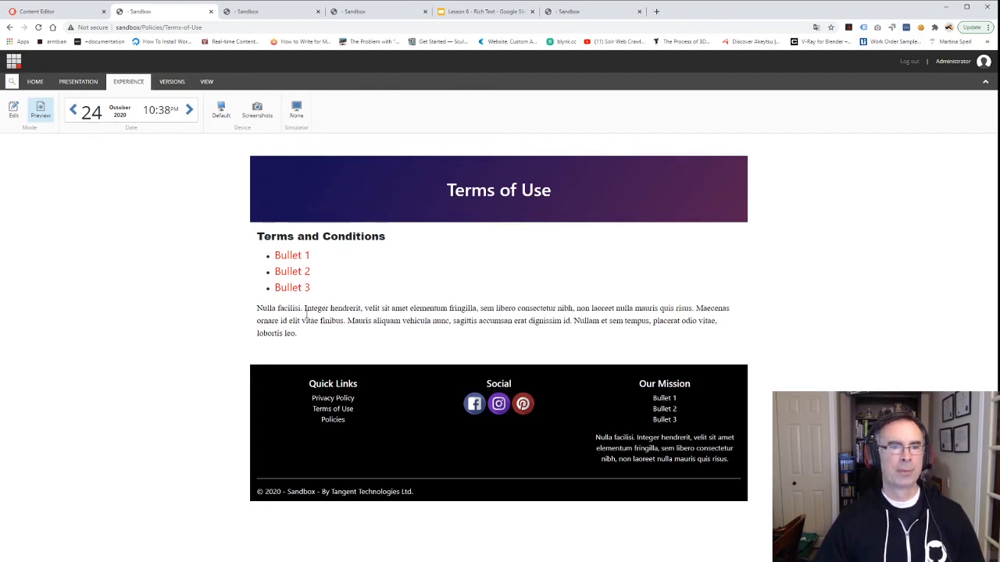
left_click(211, 12)
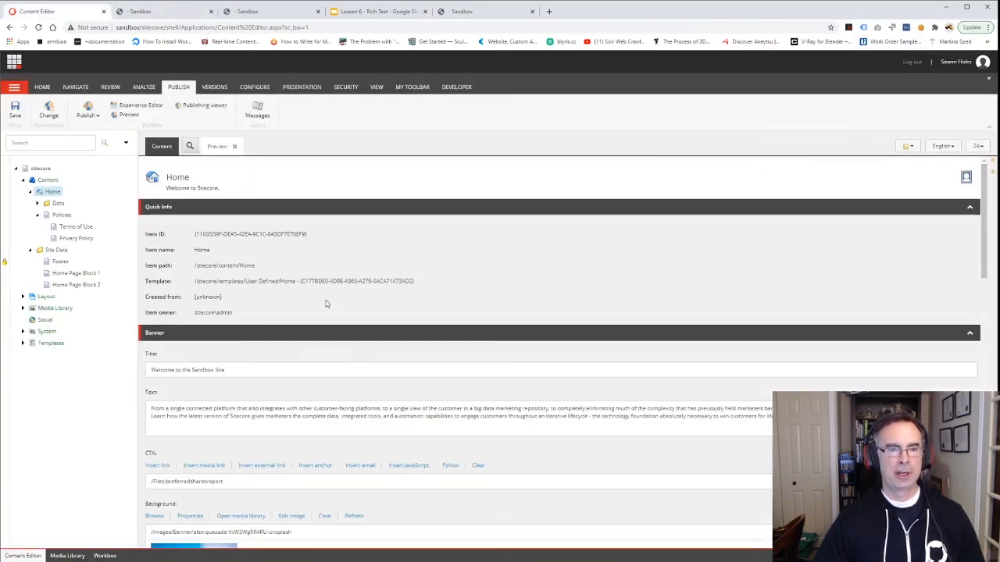
Switch to the Lesson 6 - Rich Text presentation in Google Slides and show the "What we've learned" slide
left_click(349, 12)
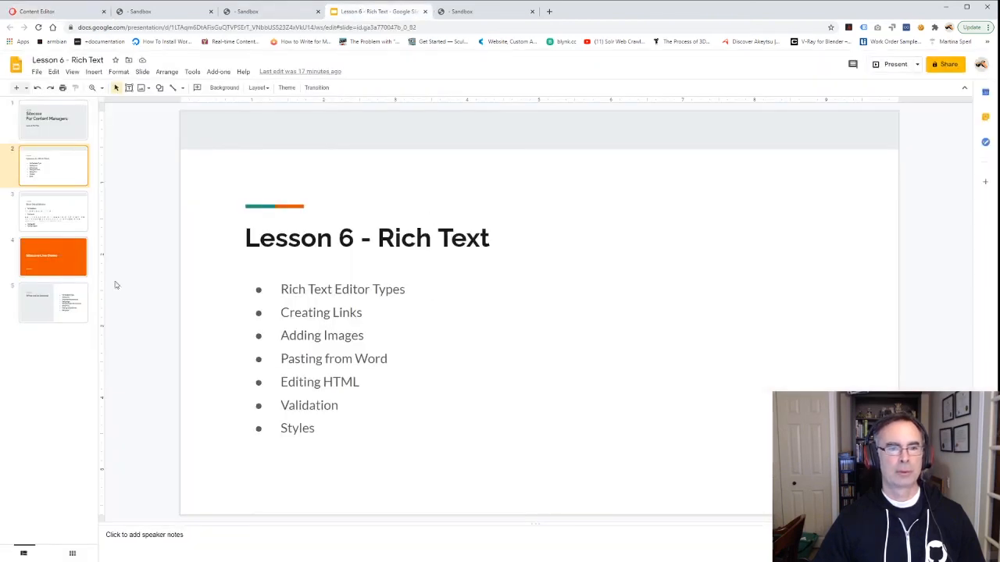
left_click(54, 308)
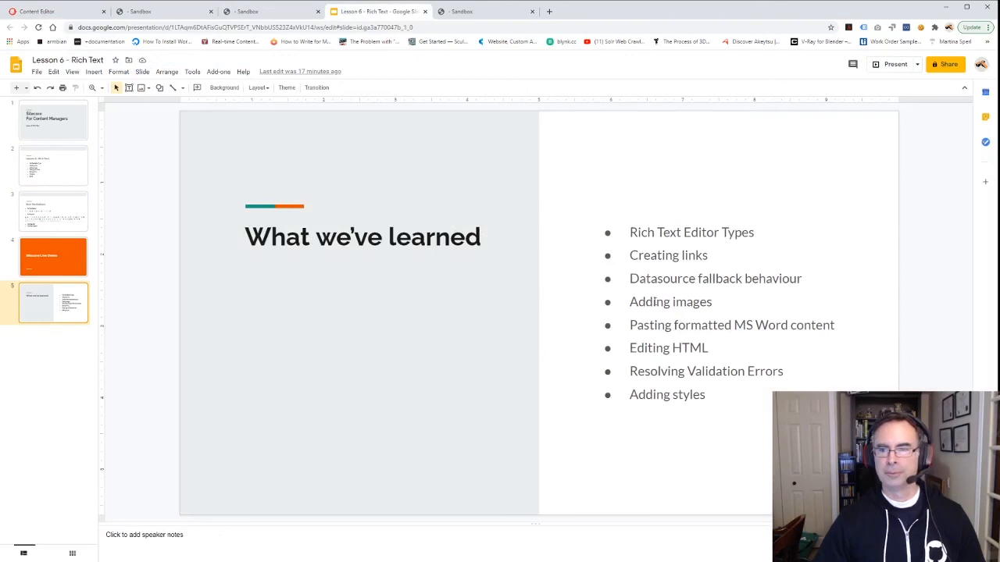